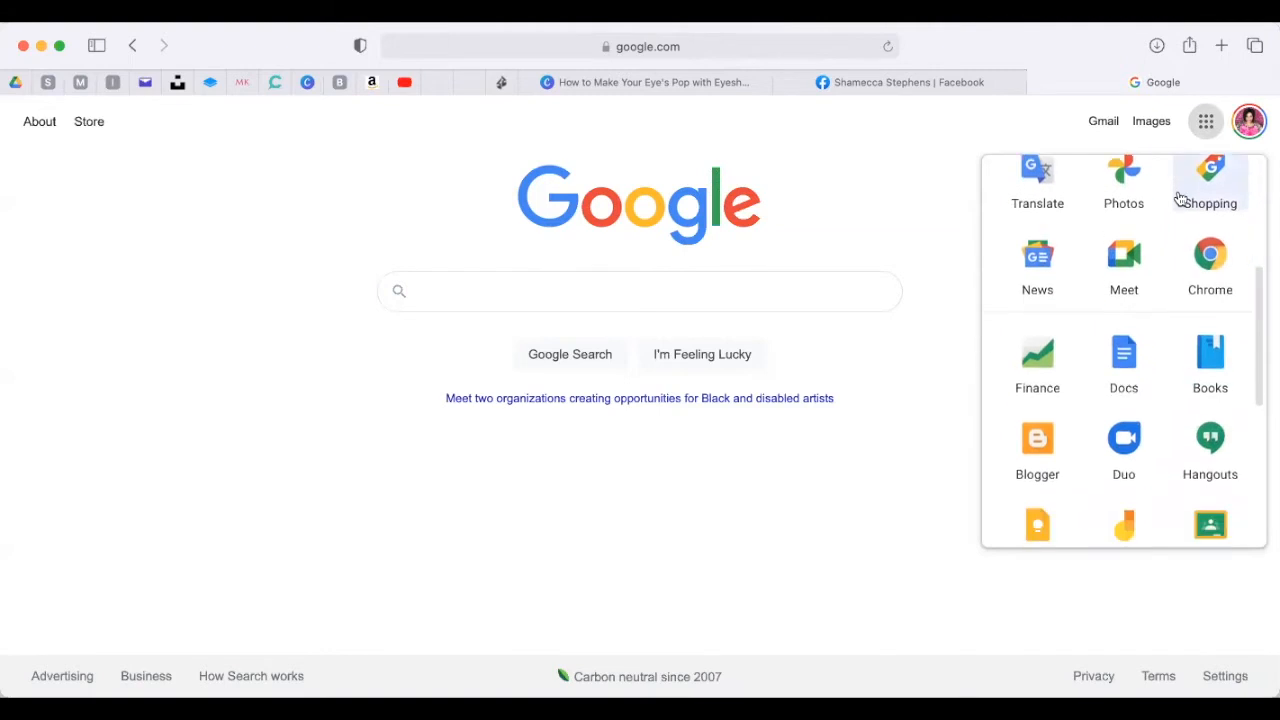
# Go to Google Drive and open the Pampering Package Form.
pyautogui.scroll(10, 1195, 180)
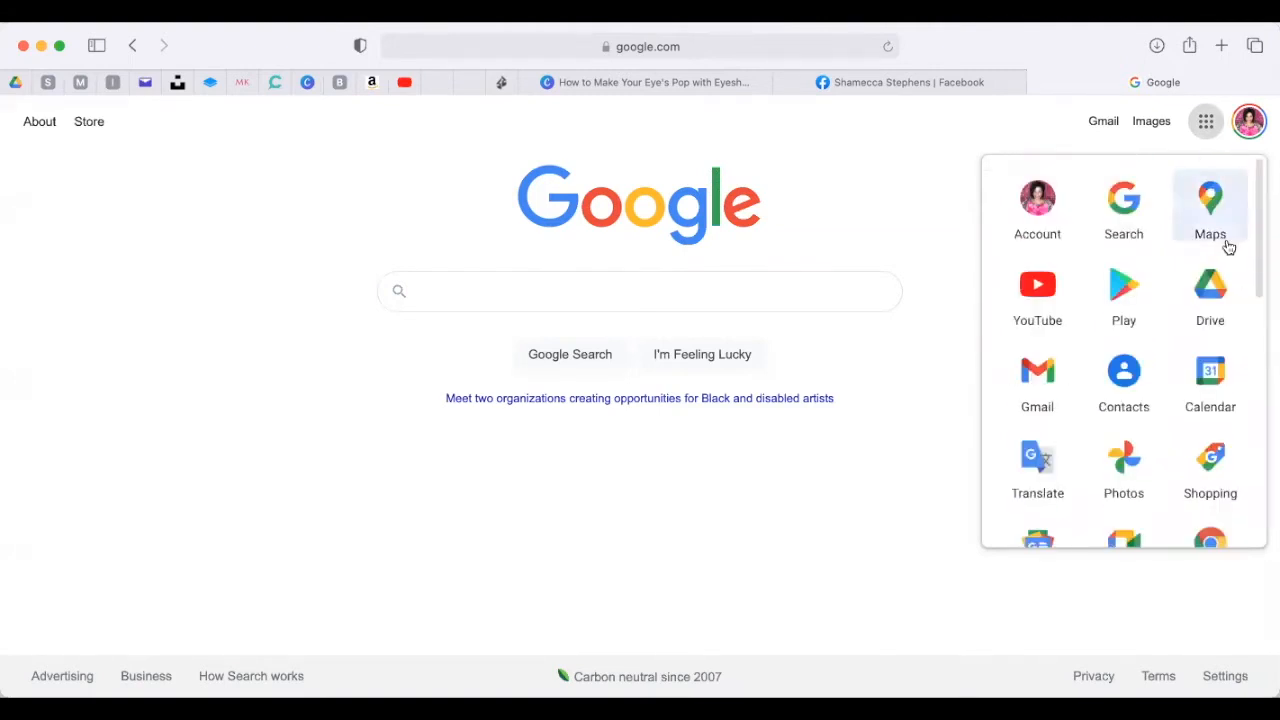
pyautogui.click(1222, 294)
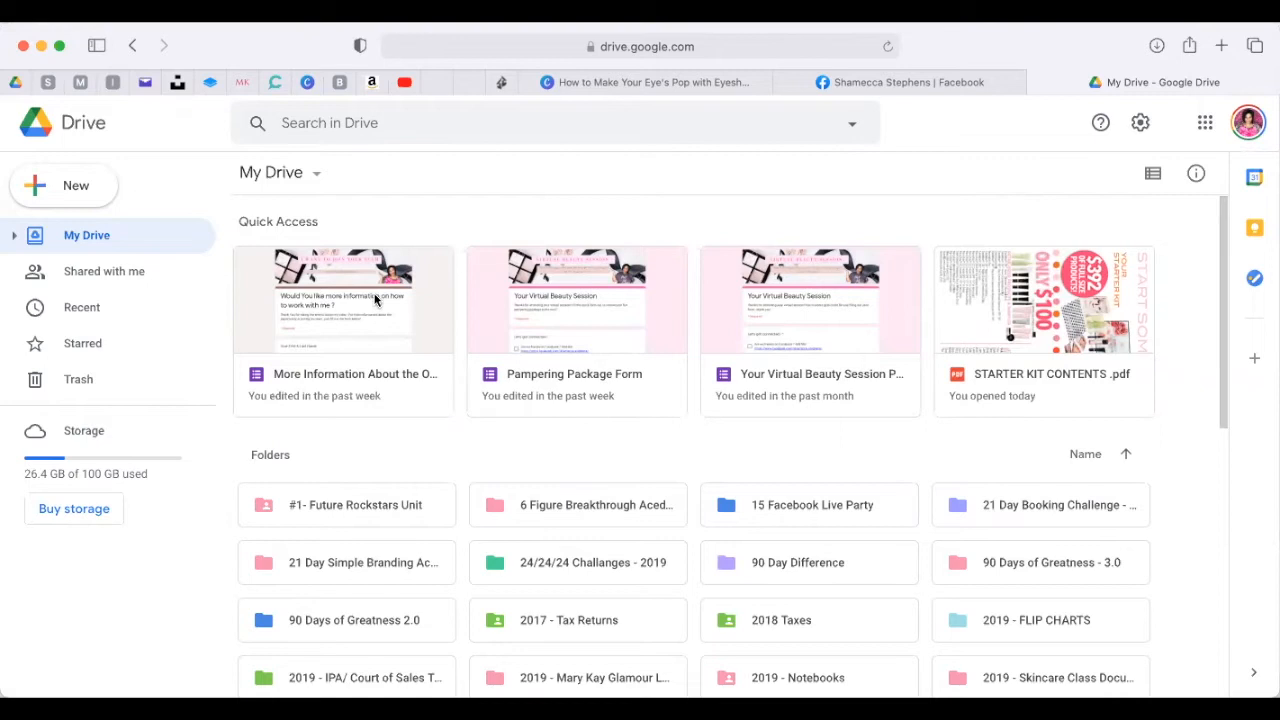
pyautogui.click(600, 316)
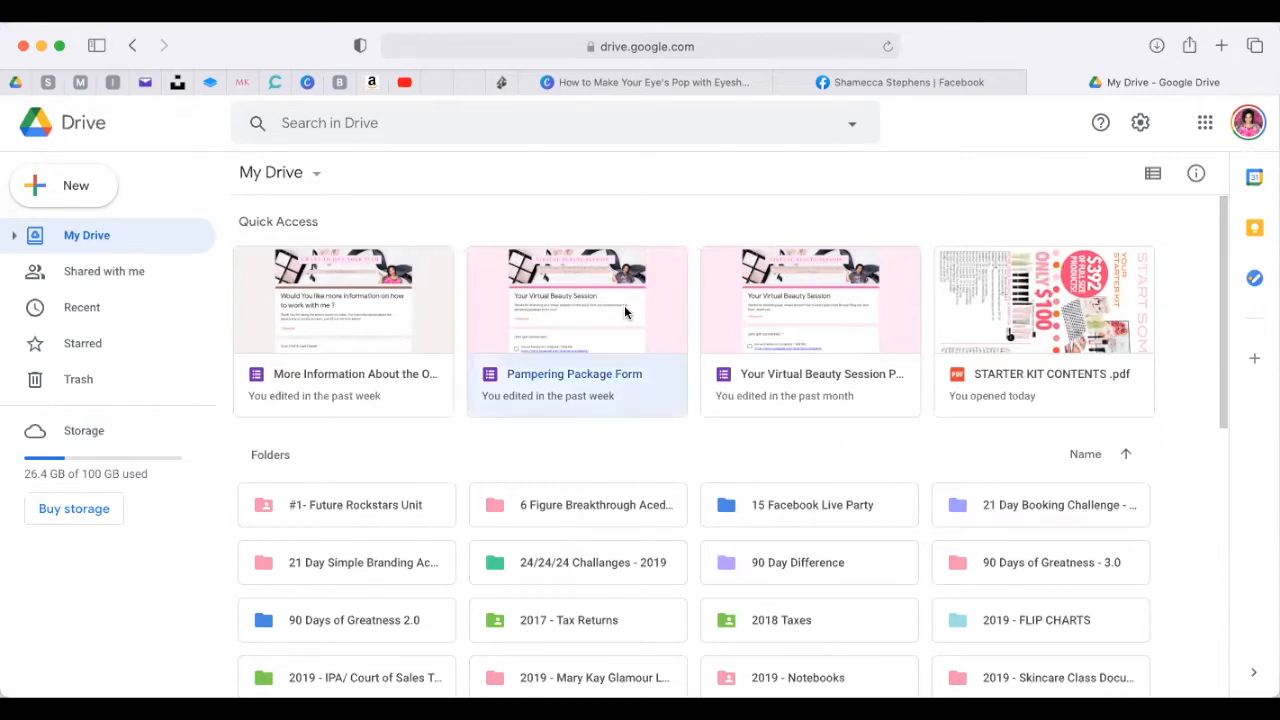
pyautogui.doubleClick(624, 313)
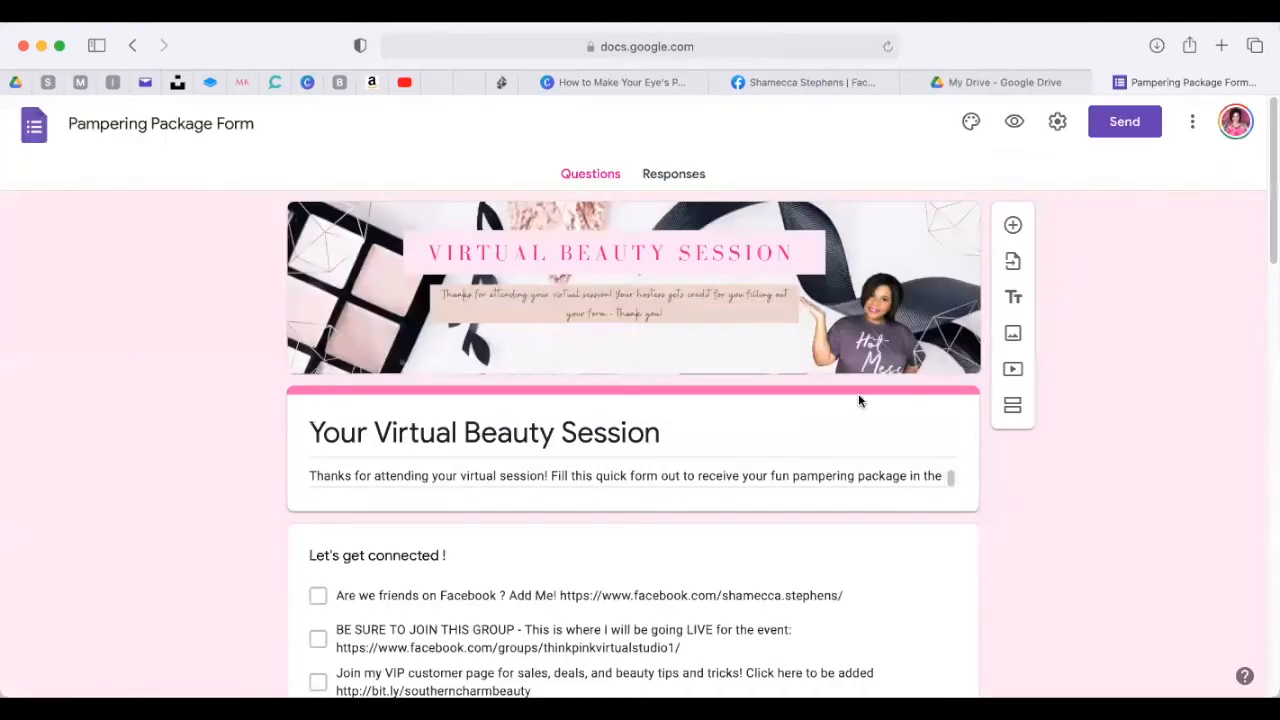
# Look over the Pampering Package Form's response summary and return to its questions.
pyautogui.scroll(-5, 908, 398)
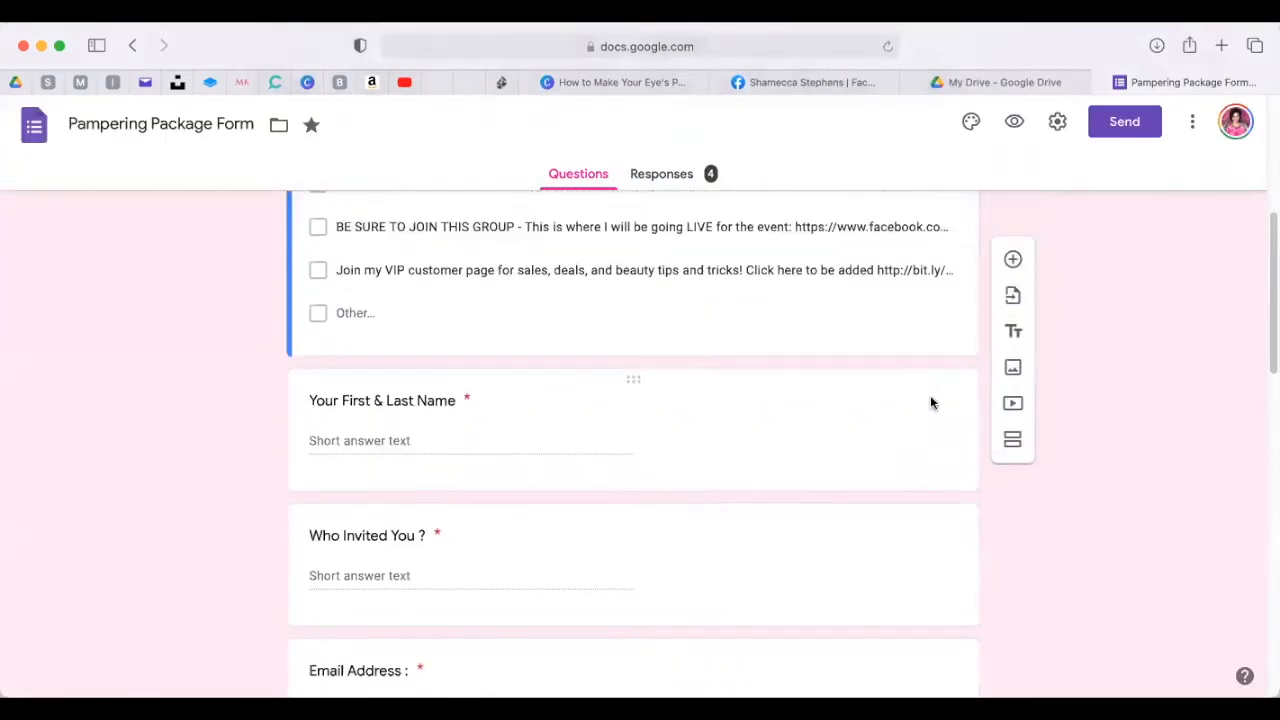
pyautogui.scroll(5, 930, 403)
pyautogui.click(672, 185)
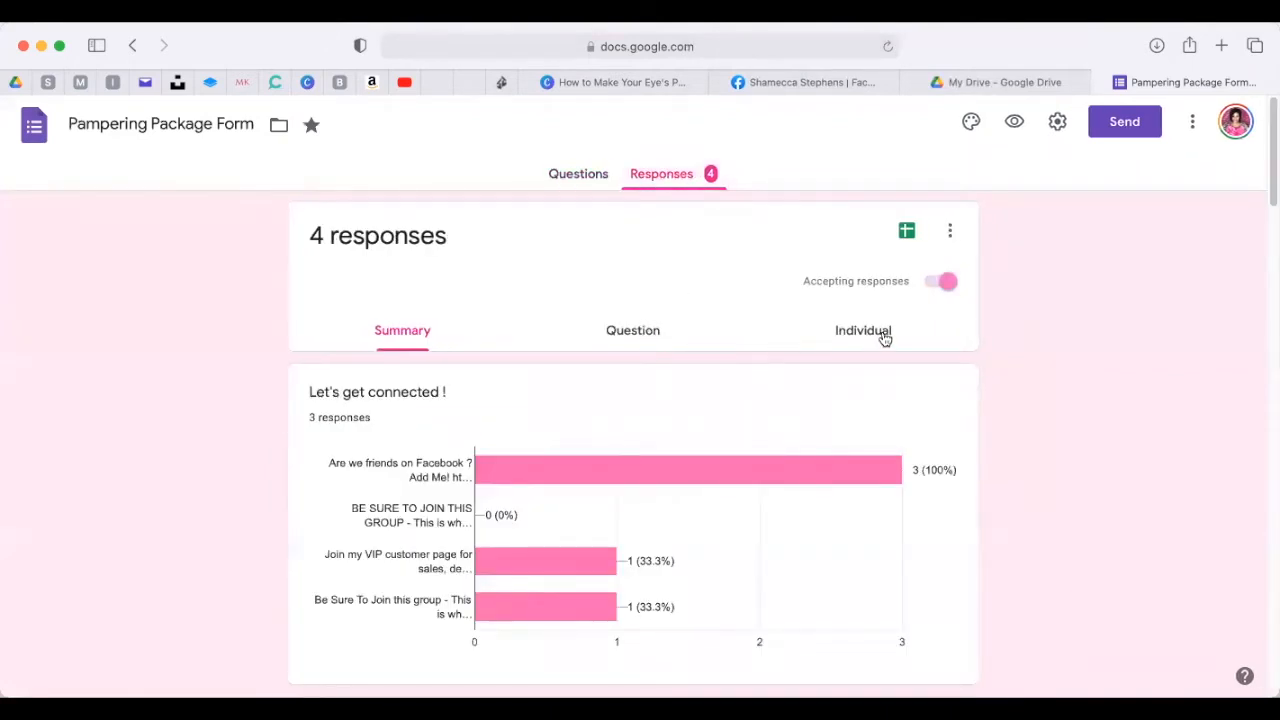
pyautogui.click(906, 236)
pyautogui.click(555, 177)
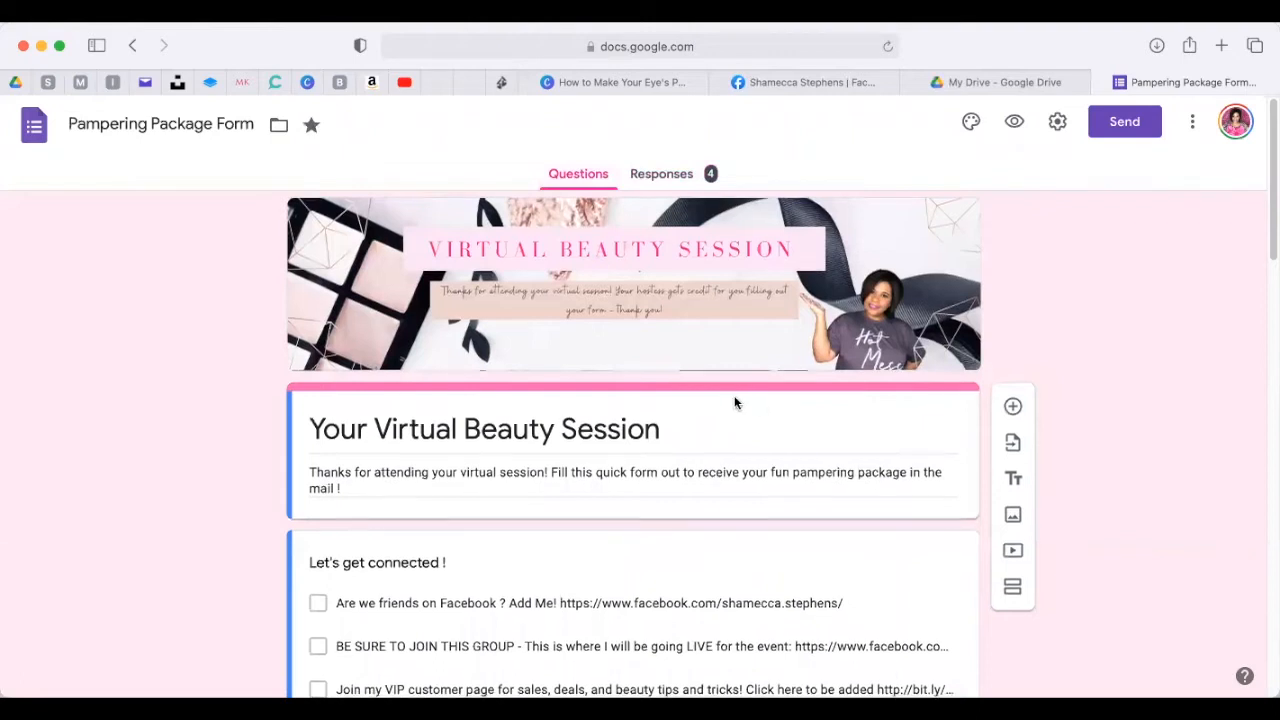
# Examine the questions of the Pampering Package Form, from contact details to skin type, cleanser preference and the girlfriend invitation.
pyautogui.scroll(-10, 734, 402)
pyautogui.scroll(-6, 734, 404)
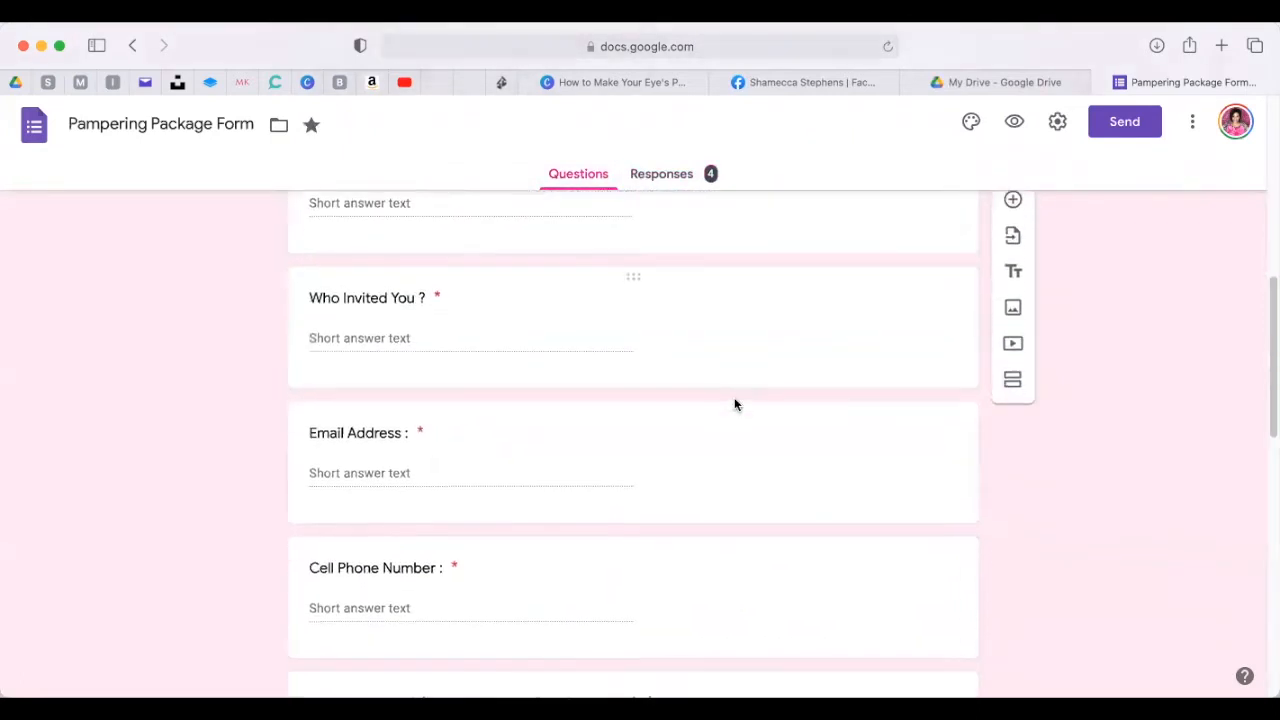
pyautogui.scroll(-8, 734, 404)
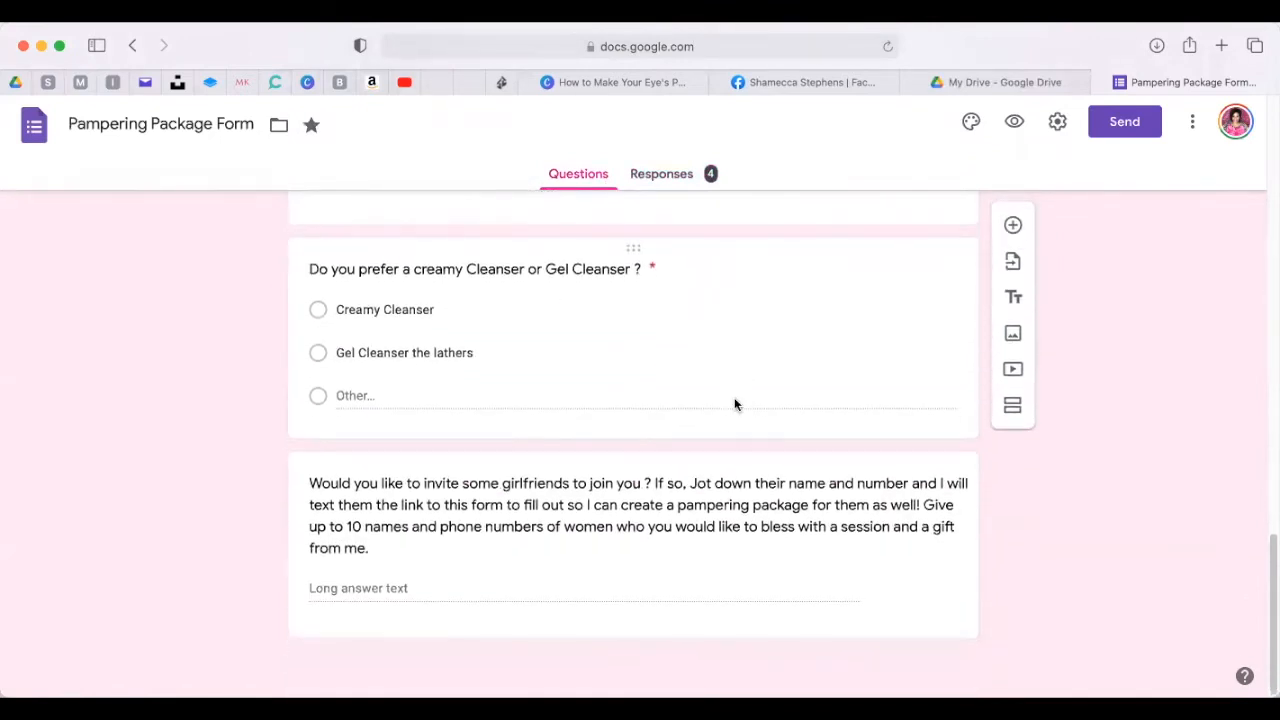
pyautogui.scroll(6, 738, 395)
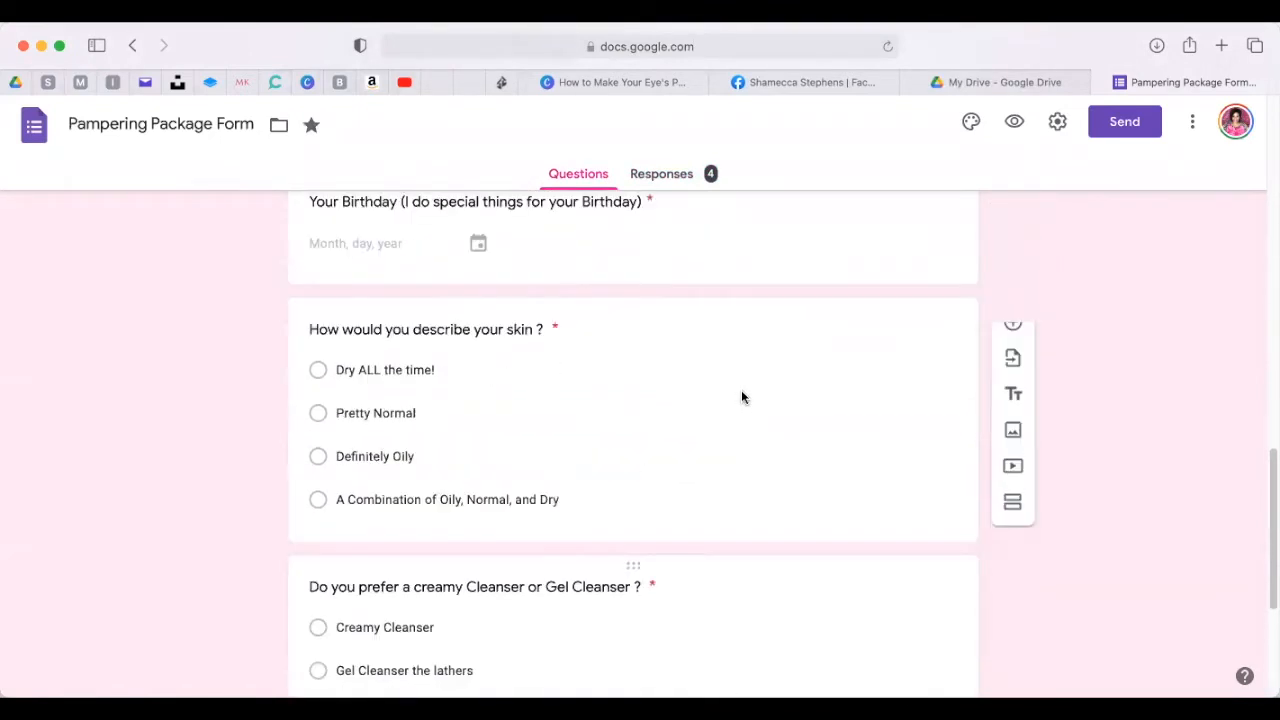
pyautogui.scroll(5, 741, 397)
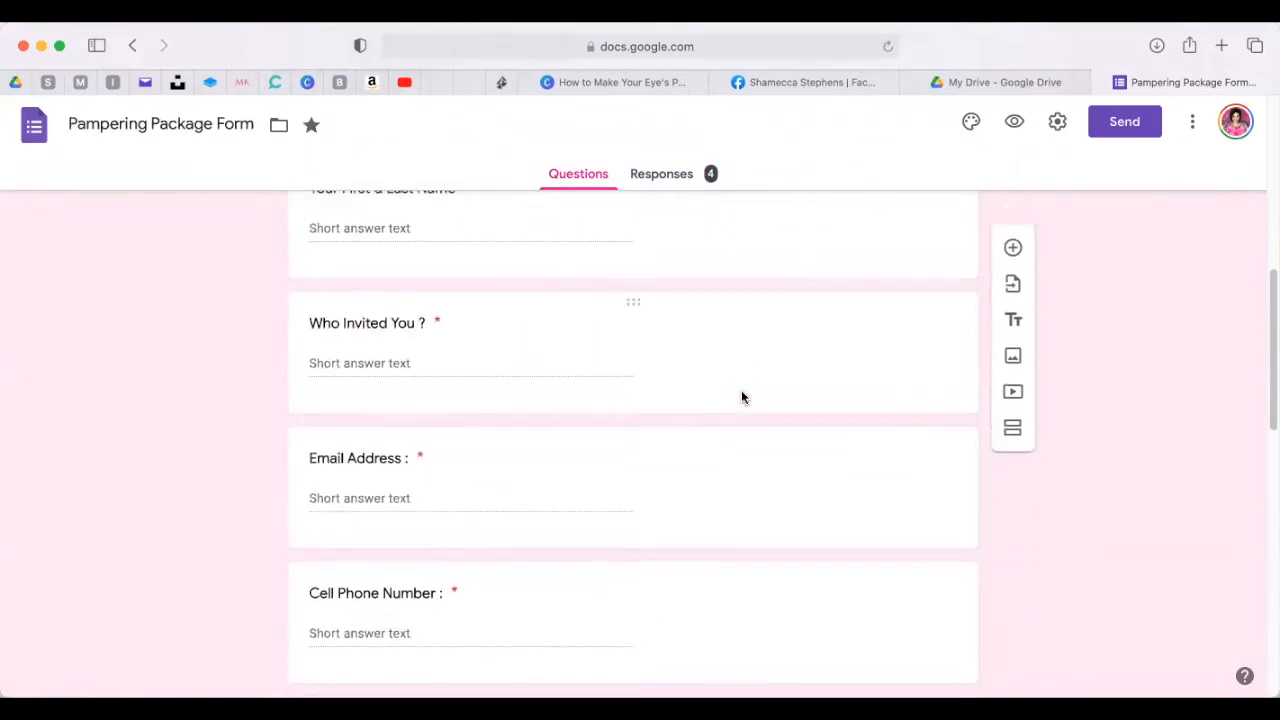
pyautogui.scroll(-10, 743, 397)
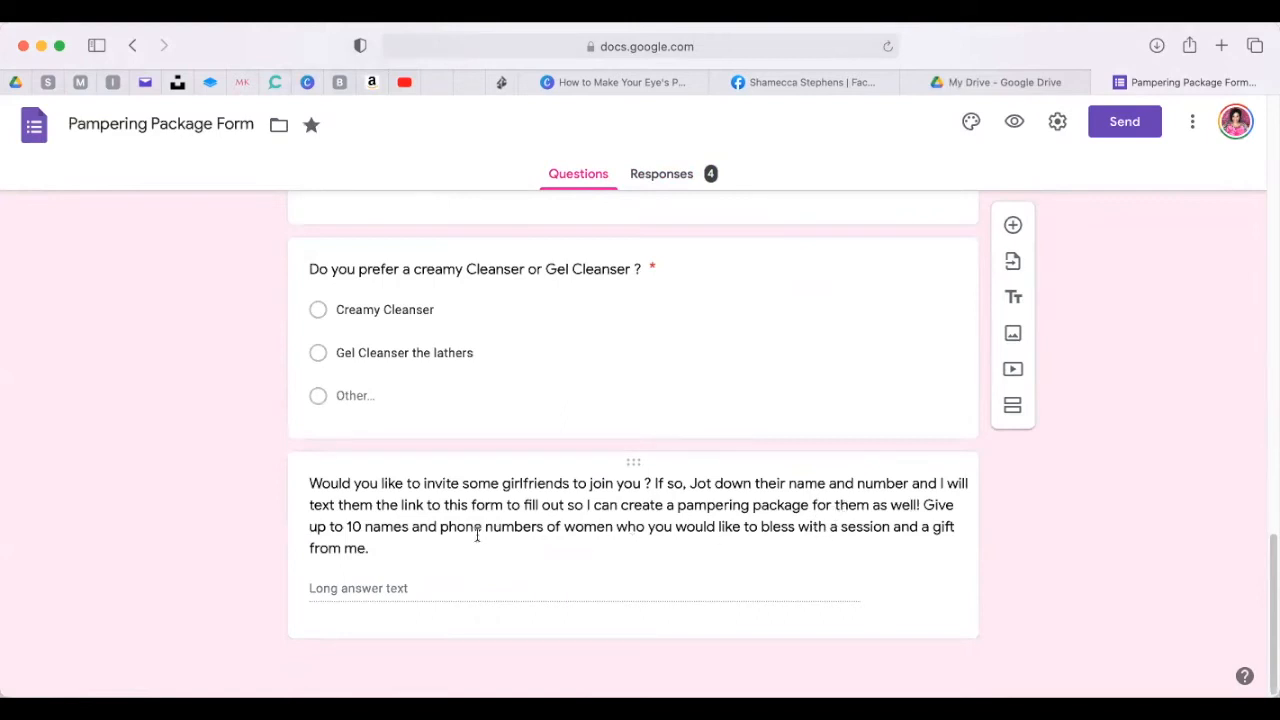
pyautogui.scroll(15, 462, 519)
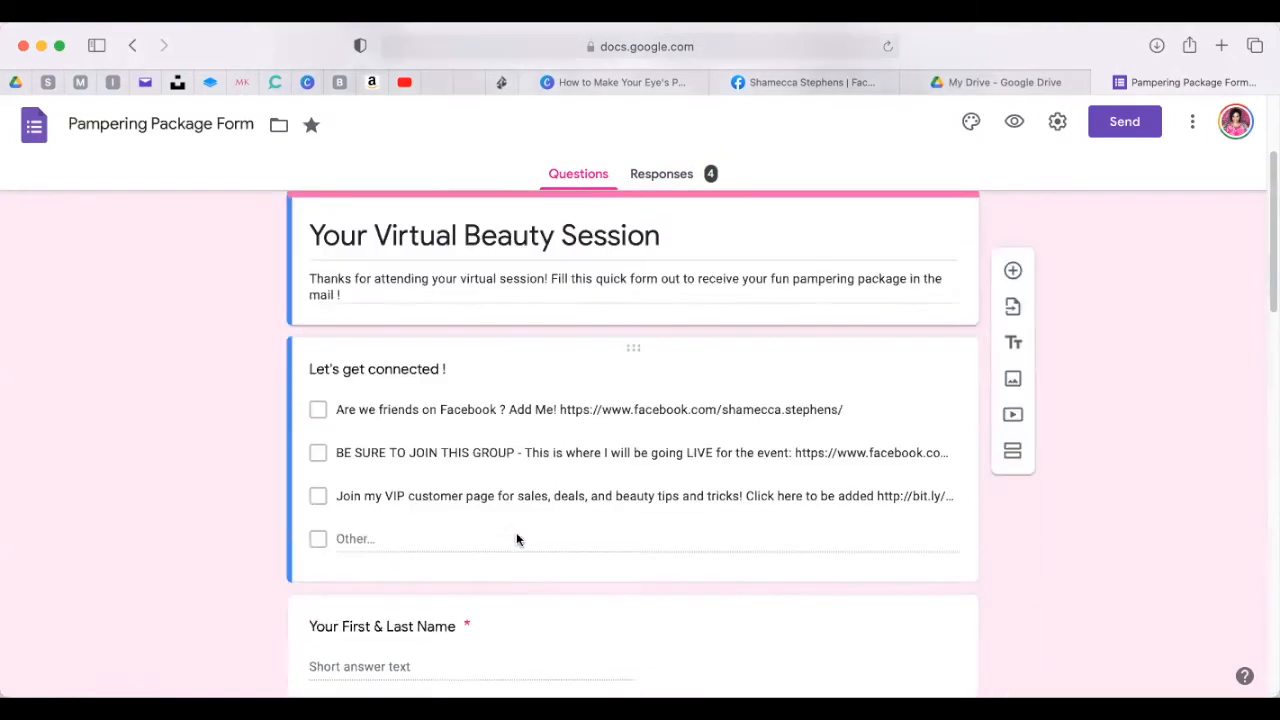
pyautogui.scroll(2, 521, 538)
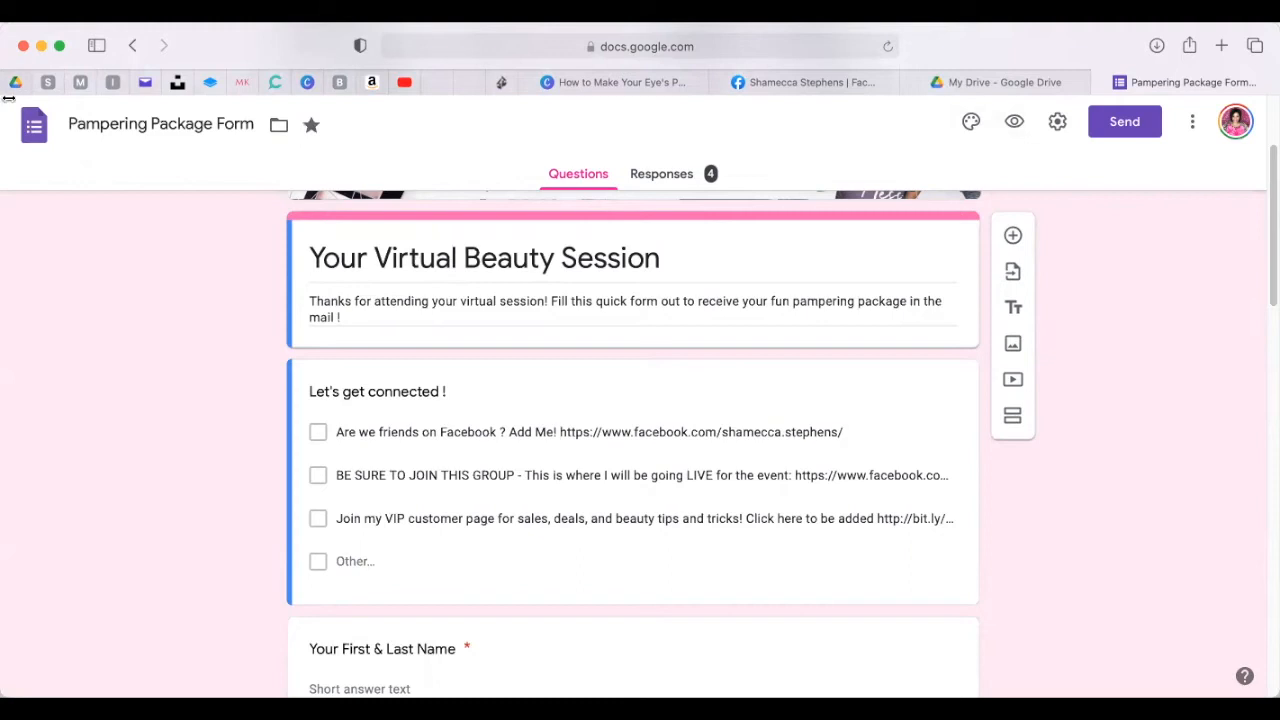
pyautogui.click(1192, 121)
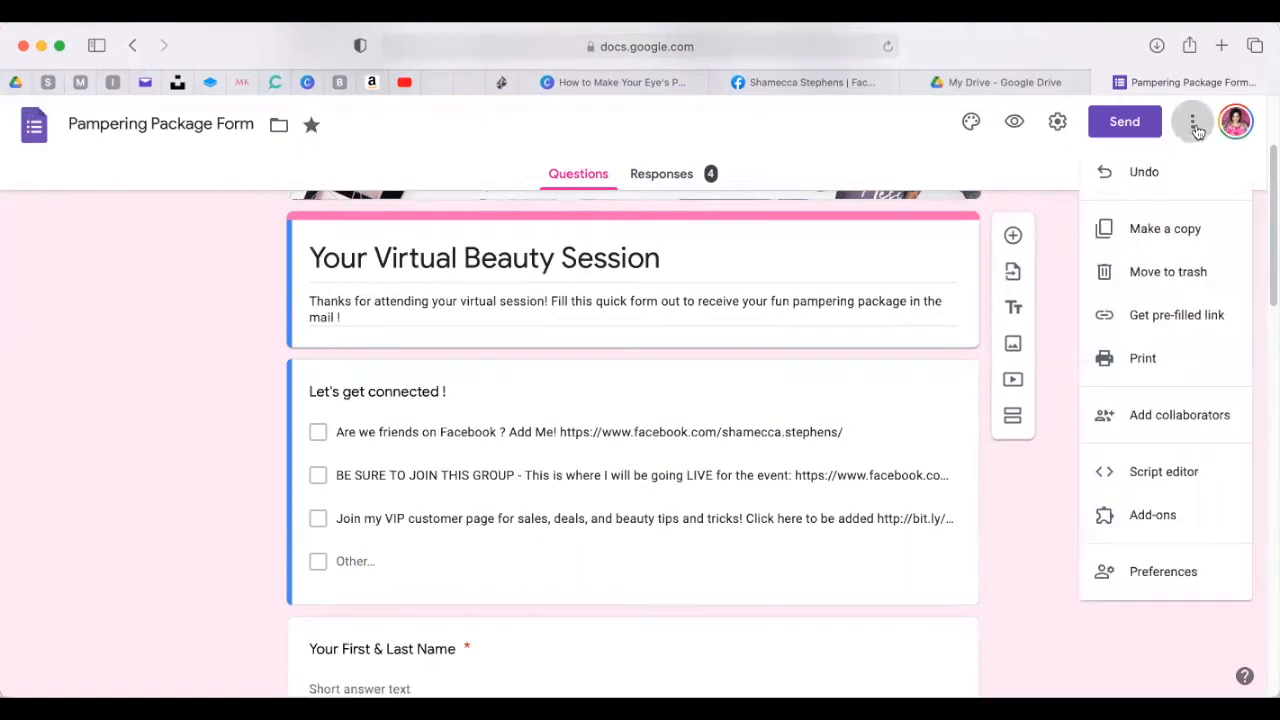
pyautogui.click(1020, 160)
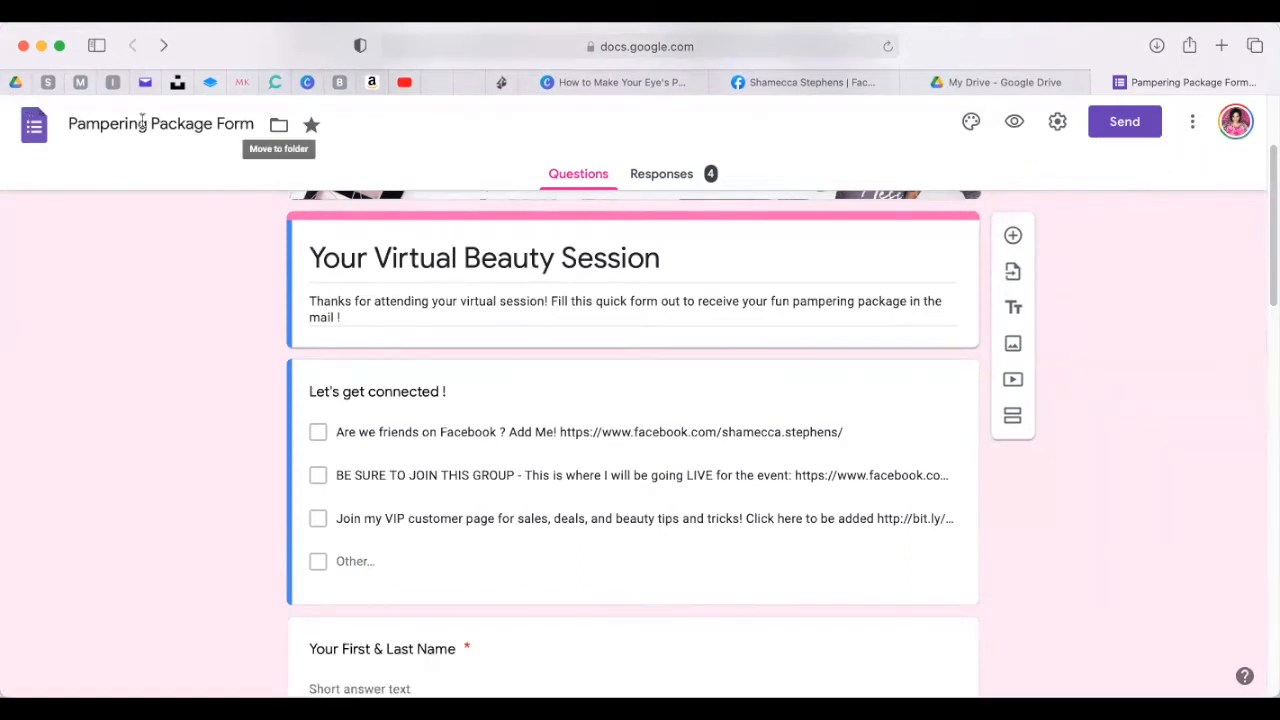
pyautogui.scroll(3, 1020, 140)
# Return to My Drive in Google Drive and create a new blank Google Form.
pyautogui.click(1004, 82)
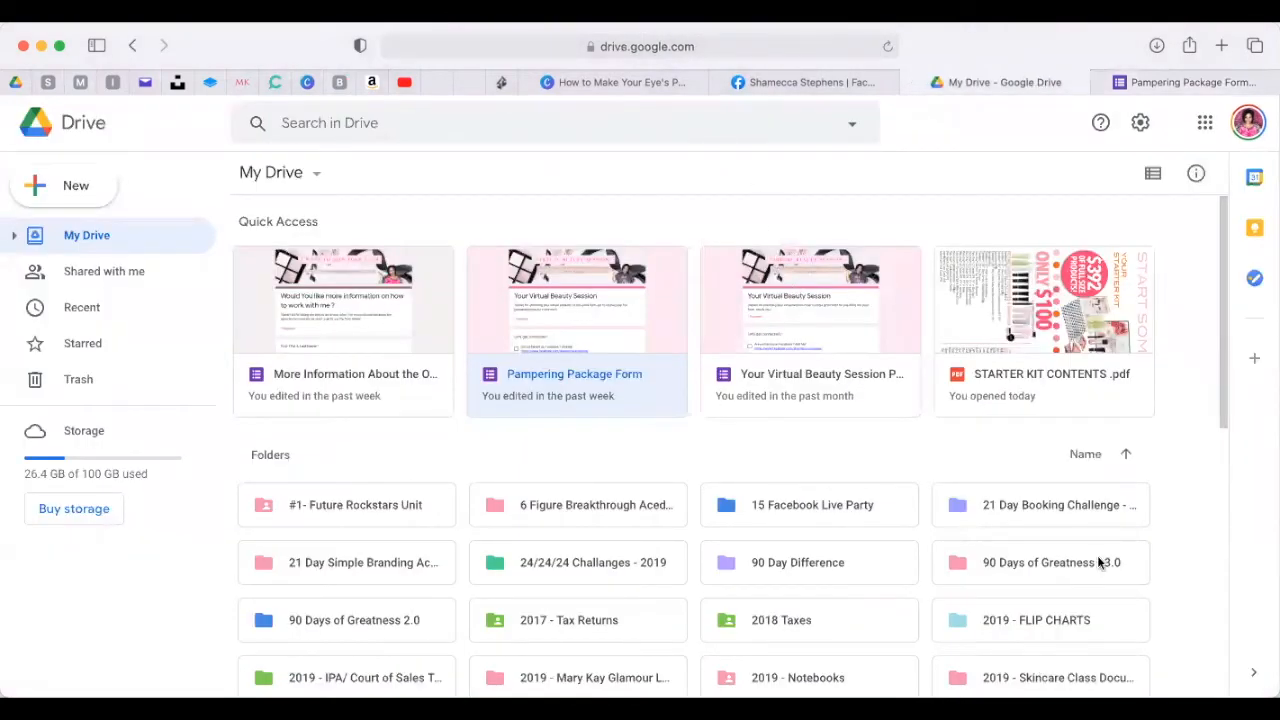
pyautogui.click(46, 198)
pyautogui.click(119, 162)
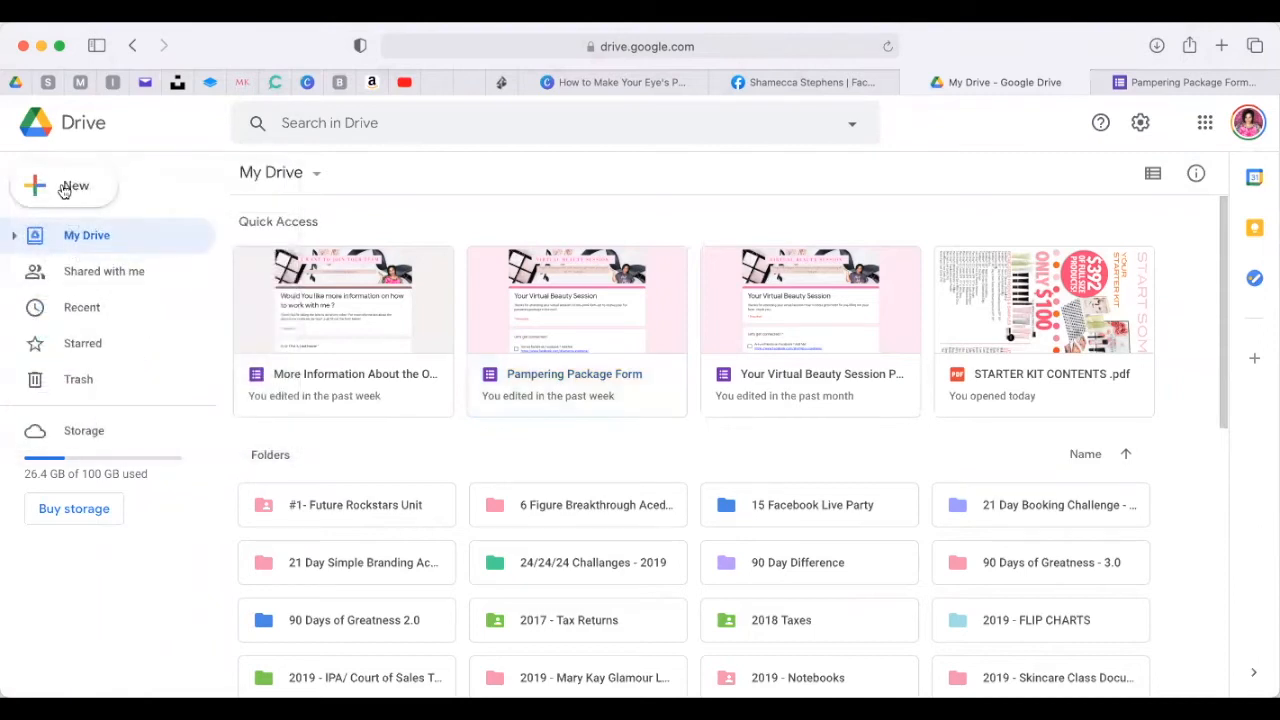
pyautogui.click(66, 189)
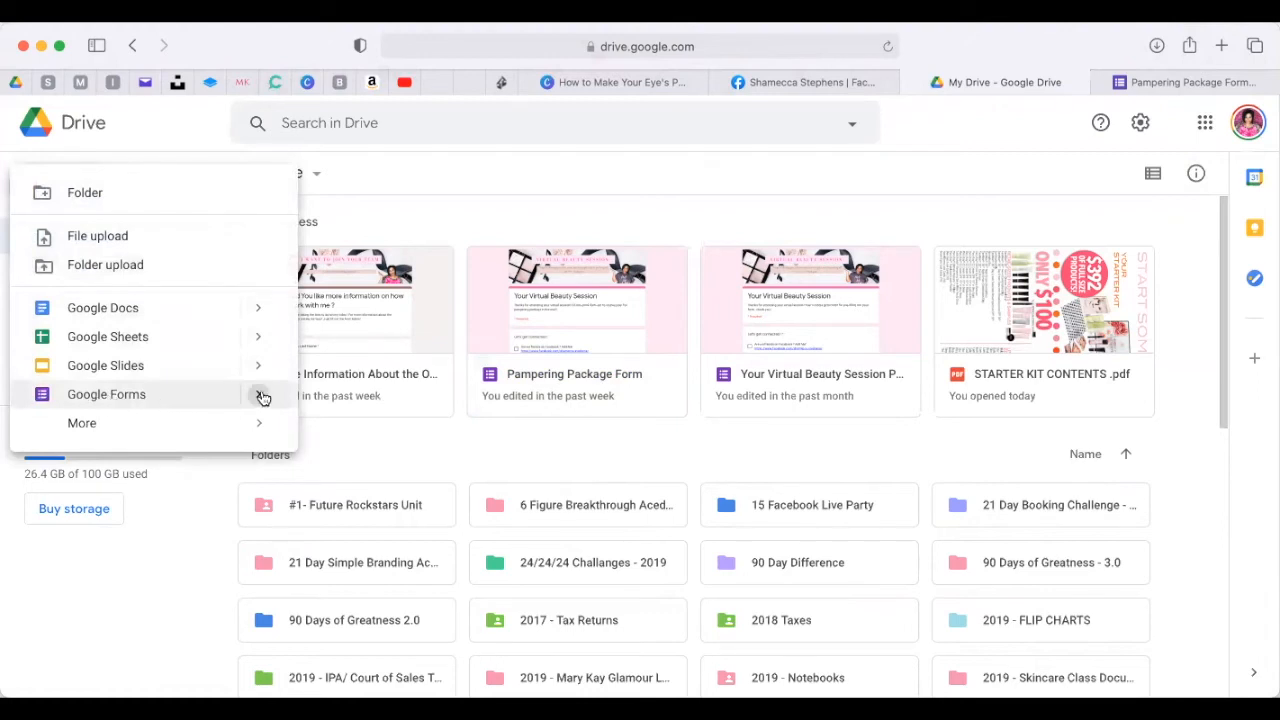
pyautogui.moveTo(263, 394)
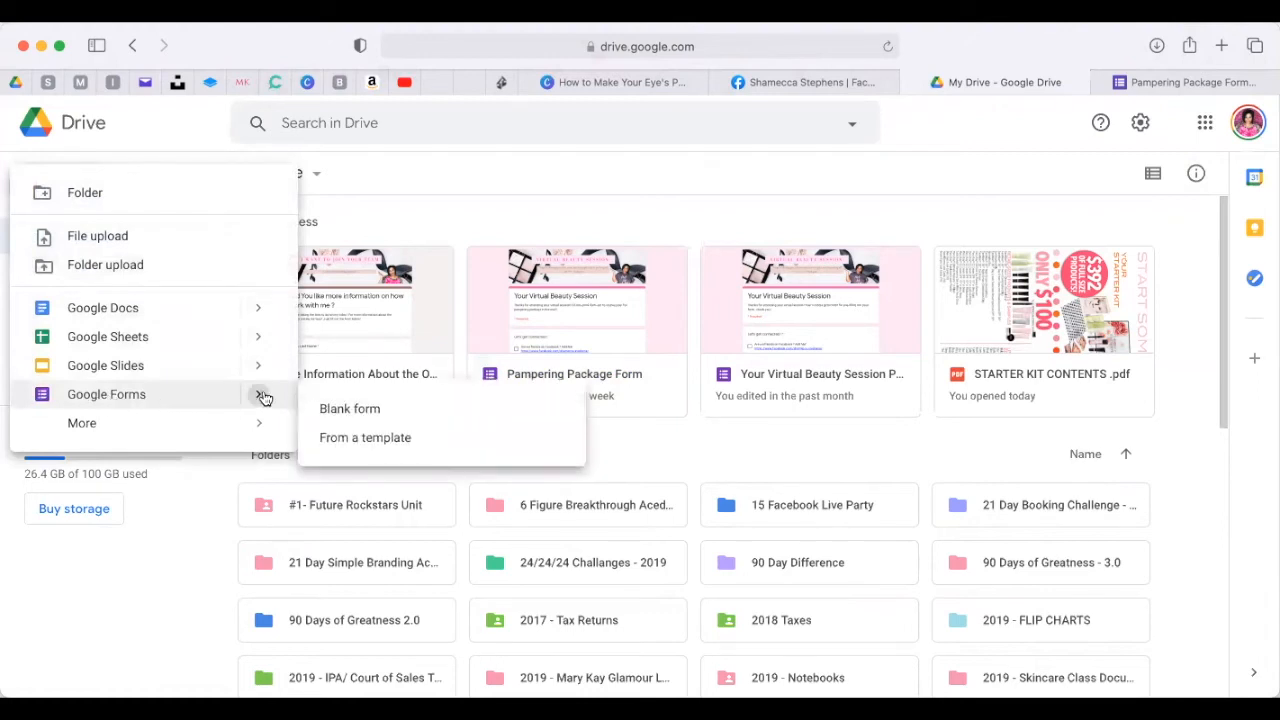
pyautogui.click(386, 412)
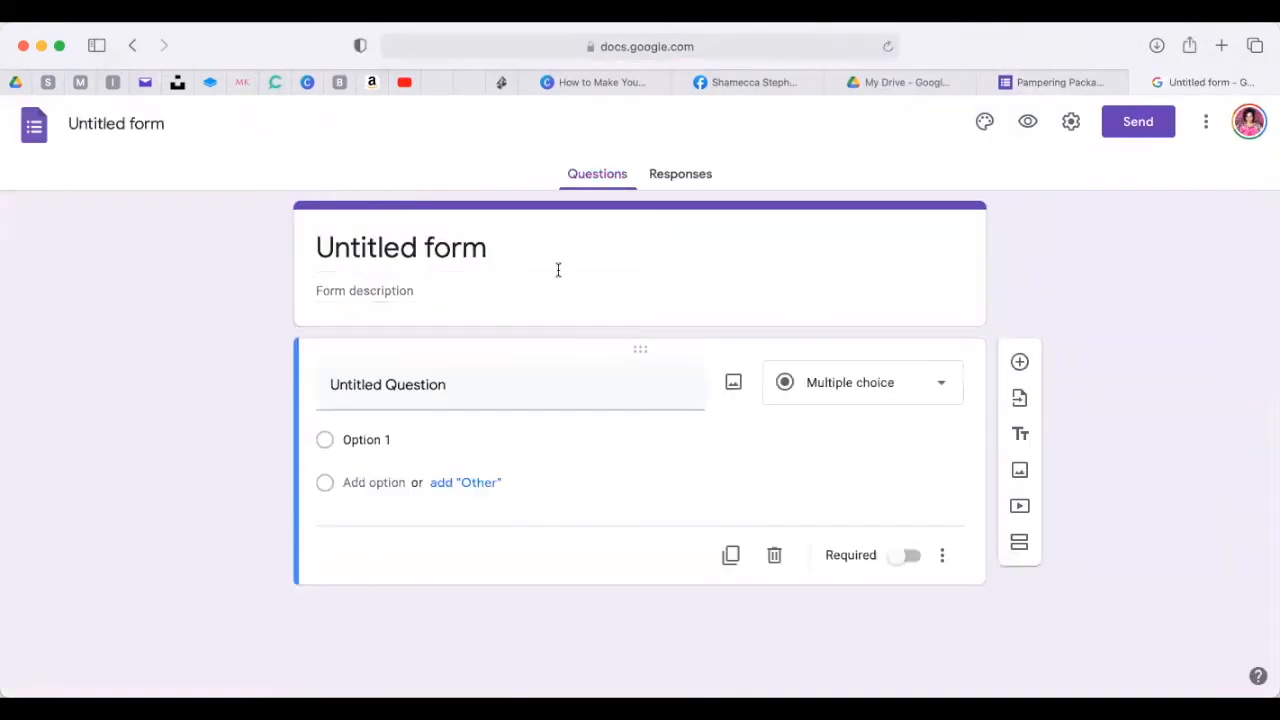
# Title the new form "Test Form for Virtual Experience", leaving its description empty.
pyautogui.click(551, 252)
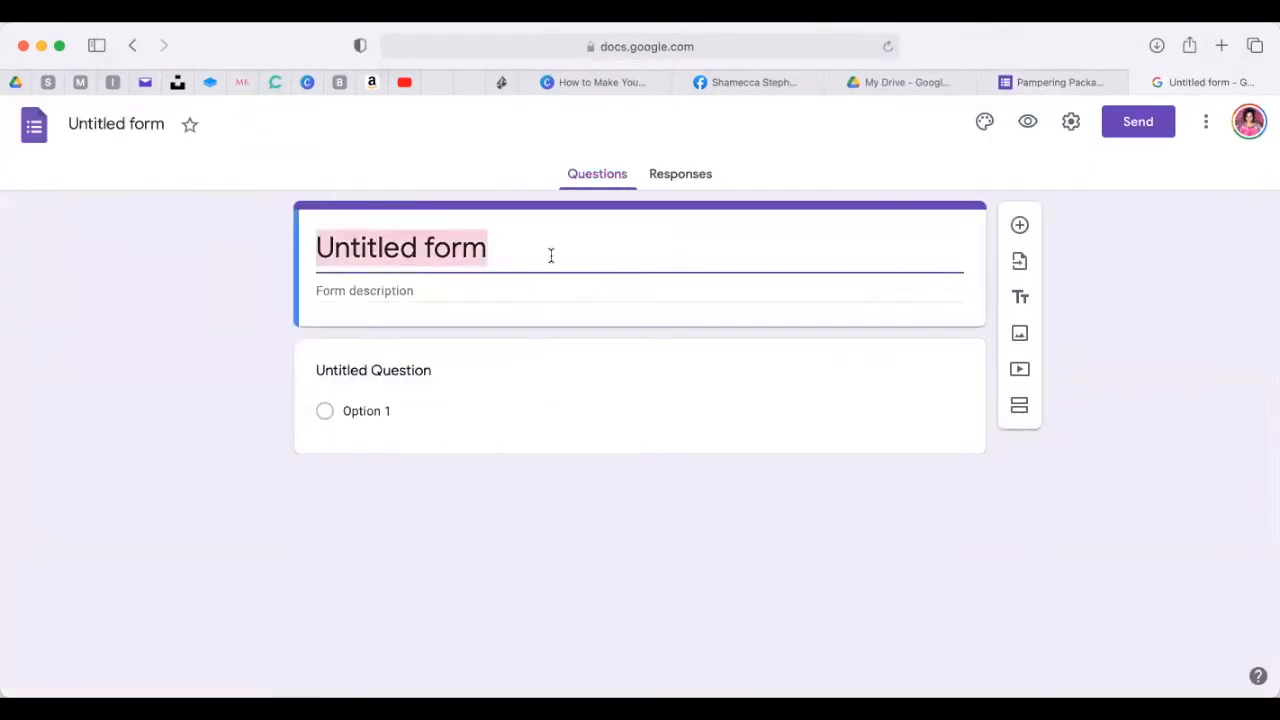
pyautogui.write('Test')
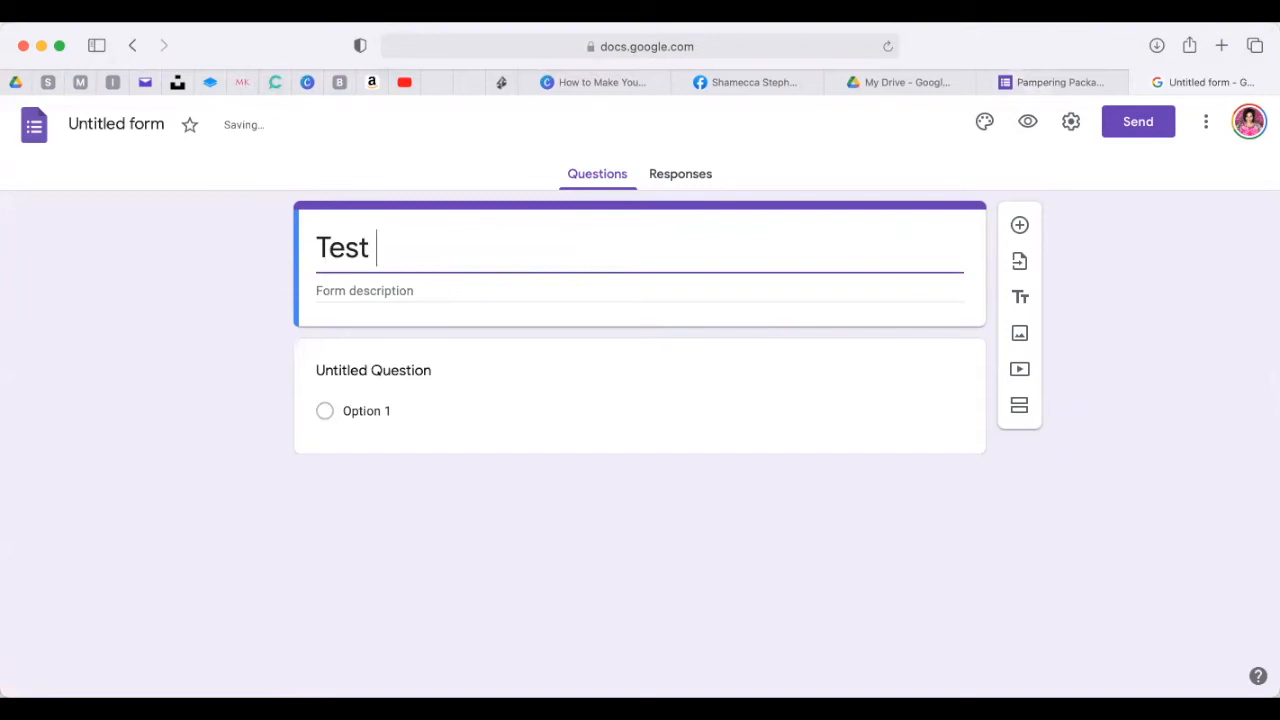
pyautogui.write(' Form')
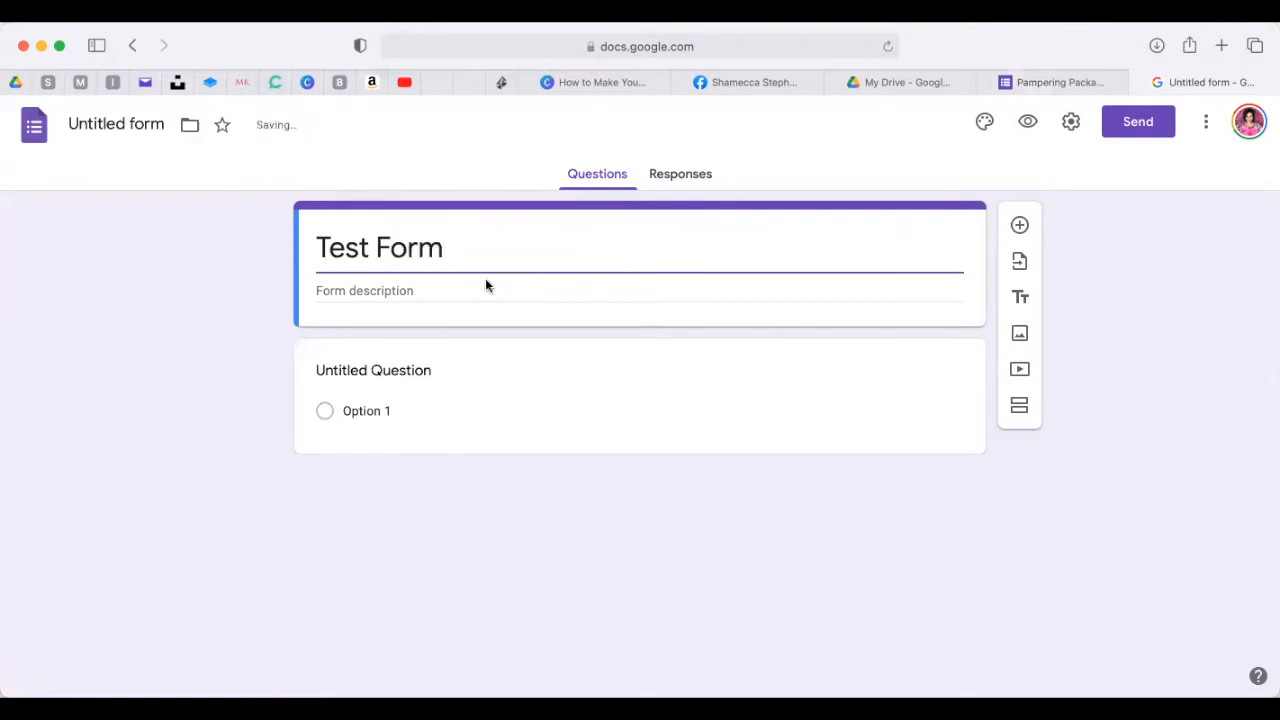
pyautogui.click(453, 291)
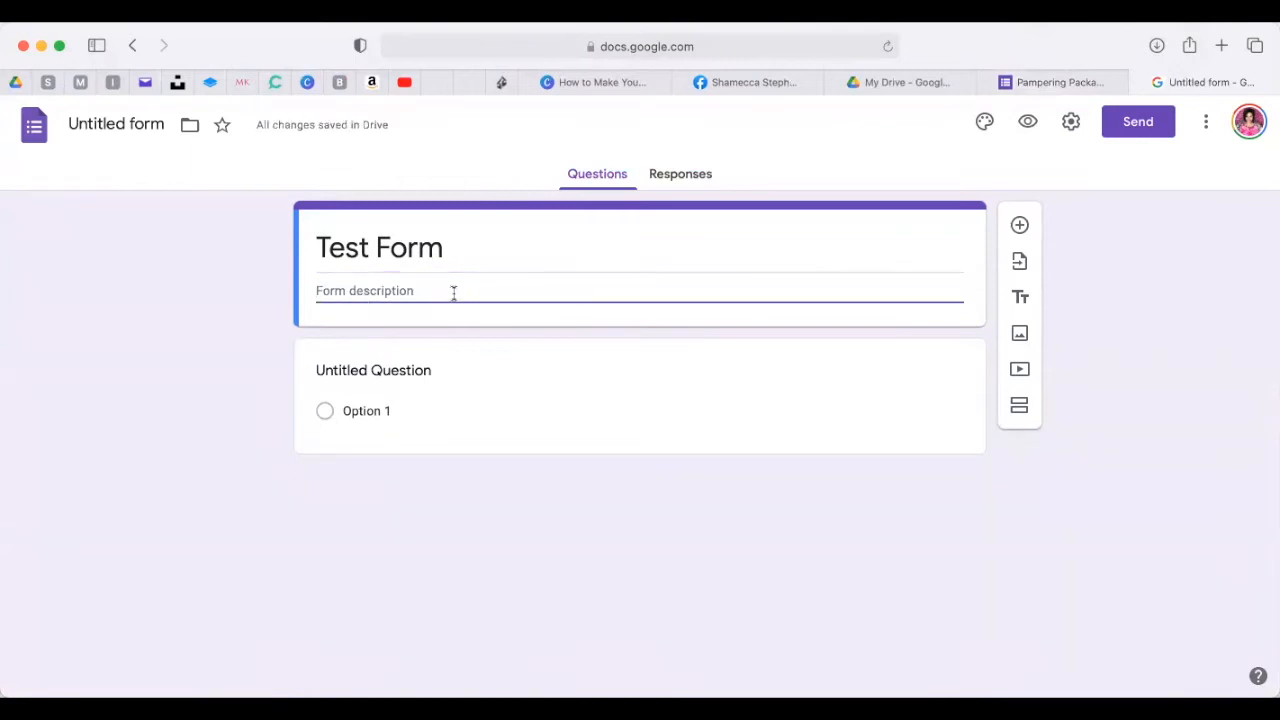
pyautogui.click(381, 214)
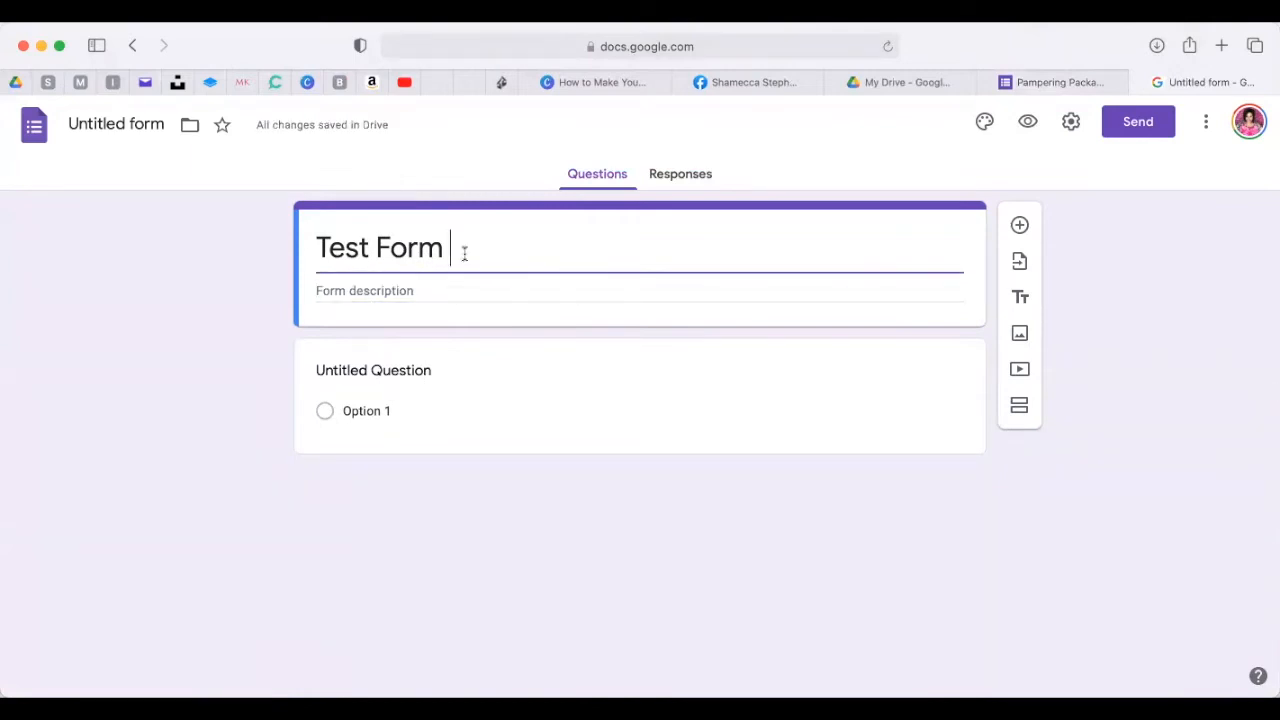
pyautogui.write('for Vir')
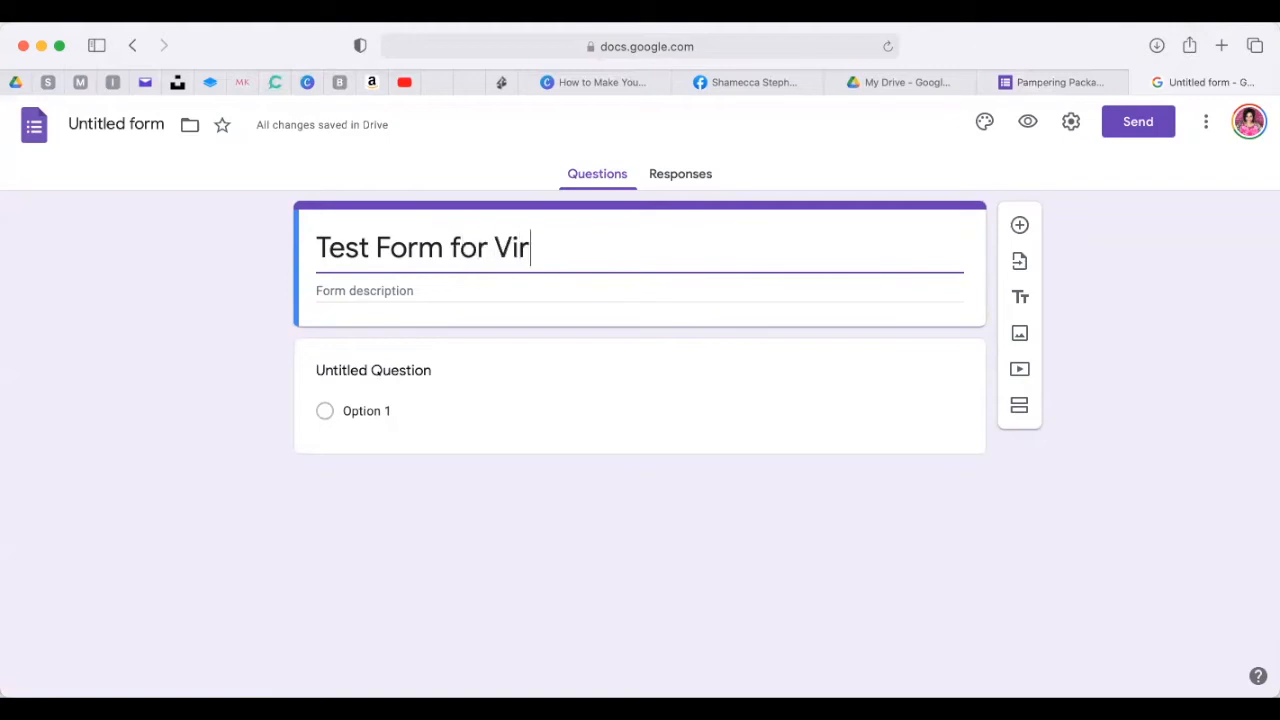
pyautogui.write('tual ')
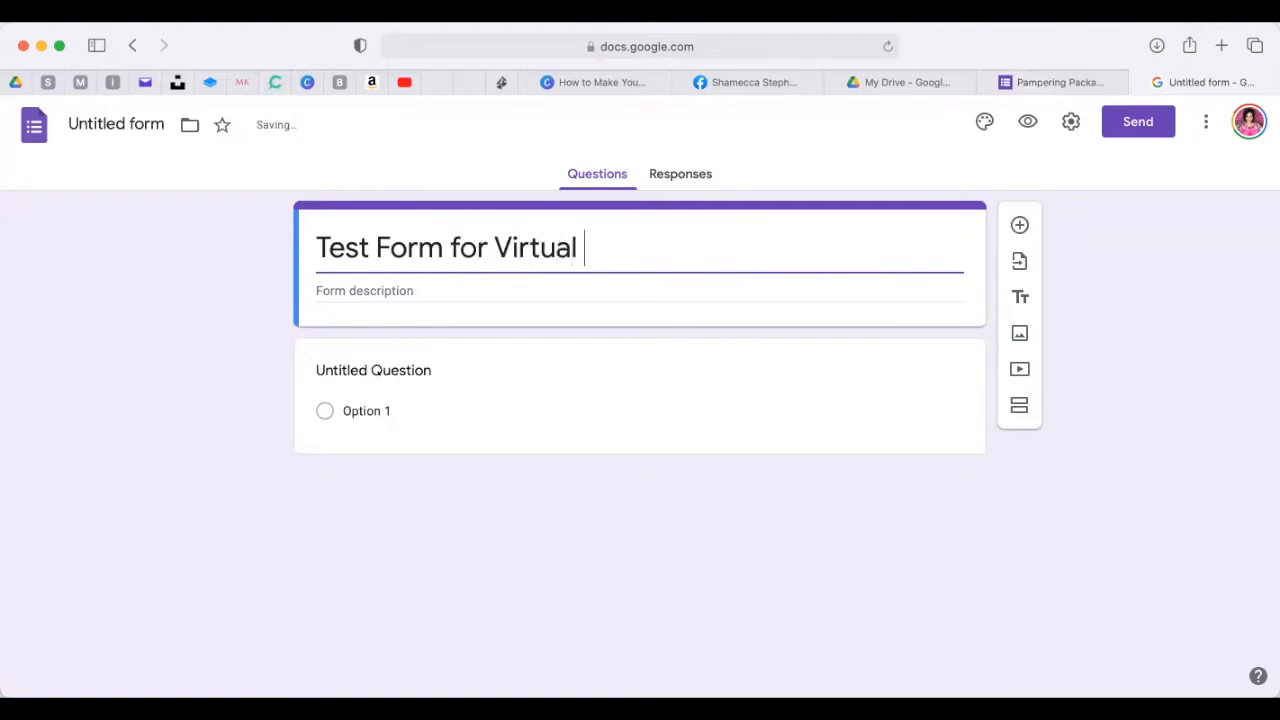
pyautogui.write('Experei')
pyautogui.press('BackSpace')
pyautogui.press('BackSpace')
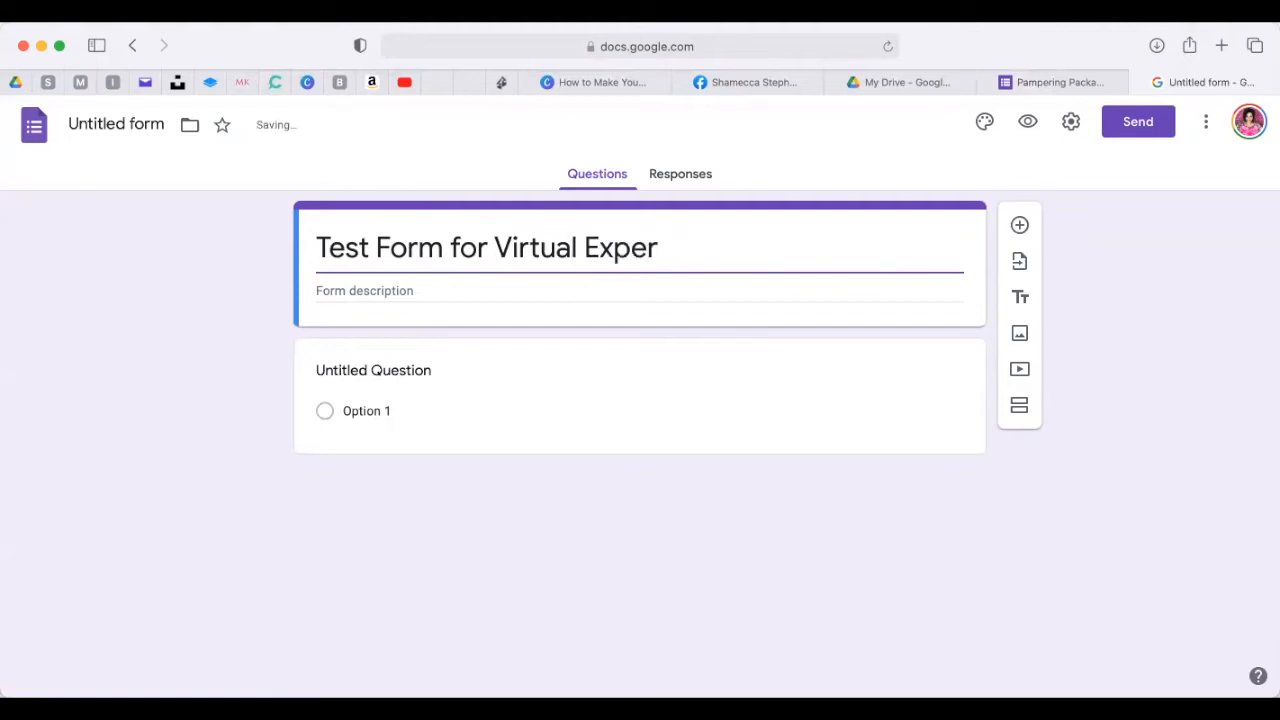
pyautogui.write('ience')
pyautogui.click(350, 292)
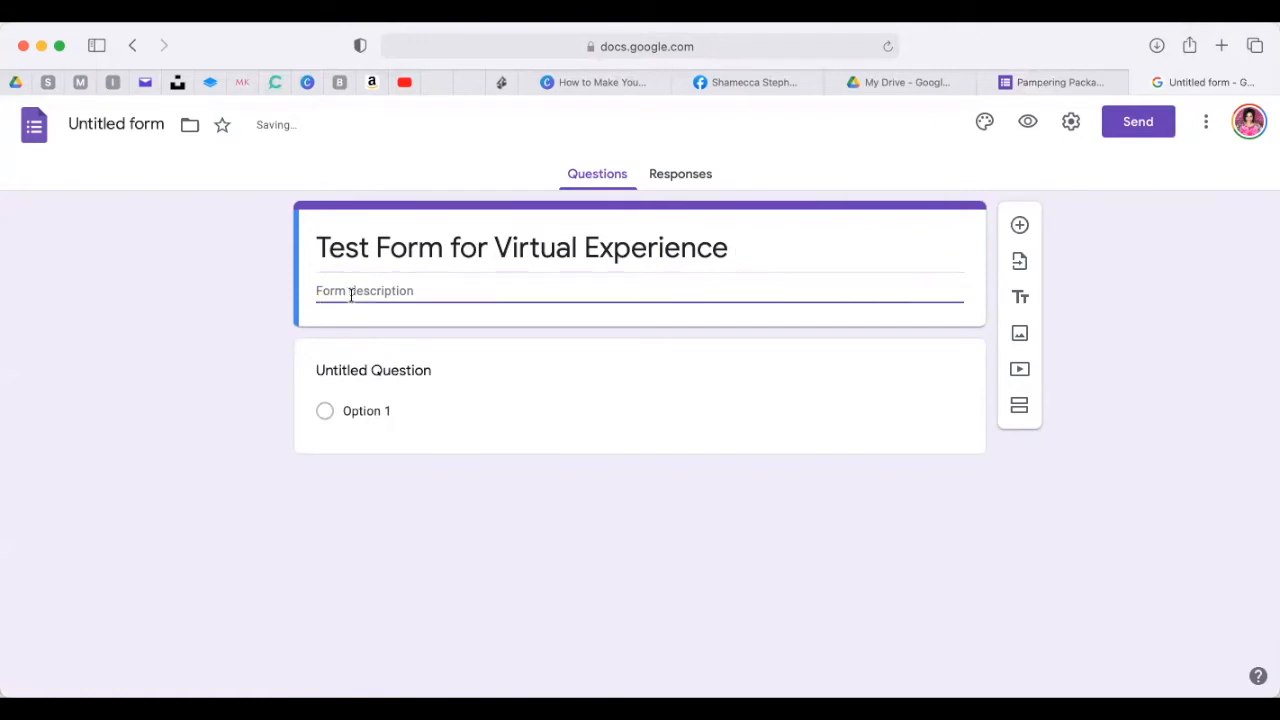
# Set the first question's text to "Name (First & Last name)" and look over the available question types, keeping Short answer.
pyautogui.click(387, 372)
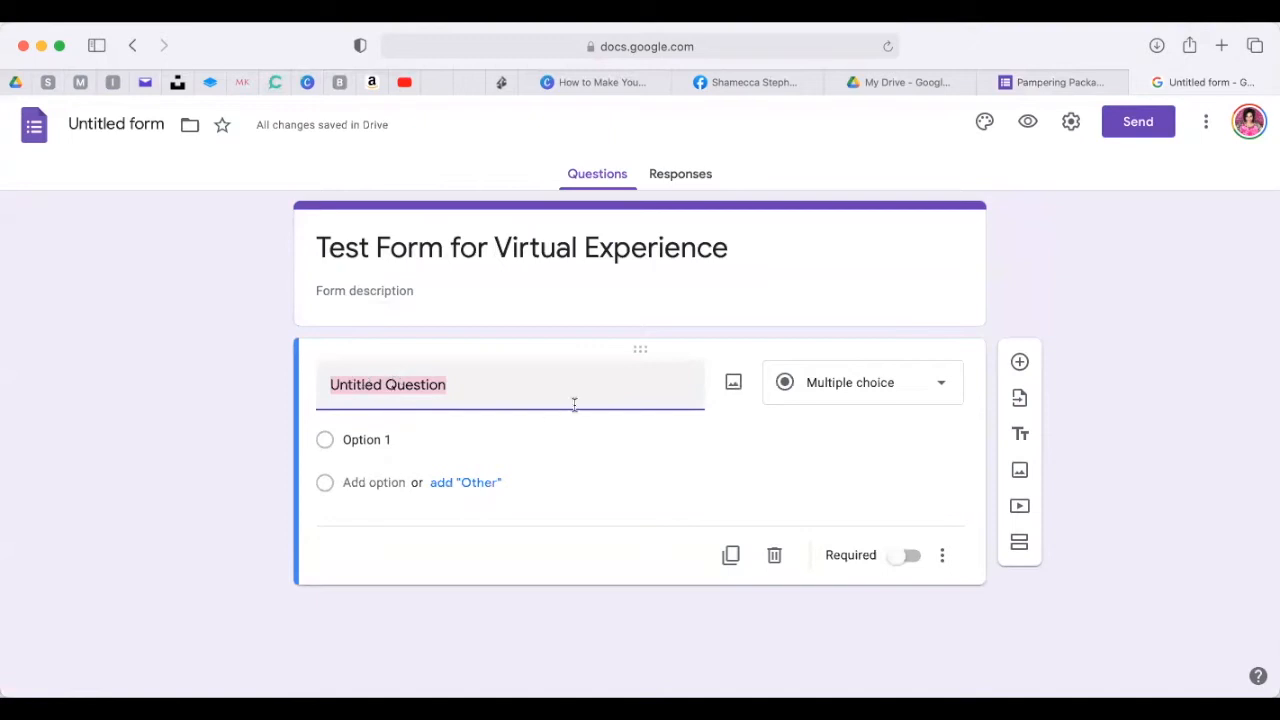
pyautogui.press('BackSpace')
pyautogui.write('Na')
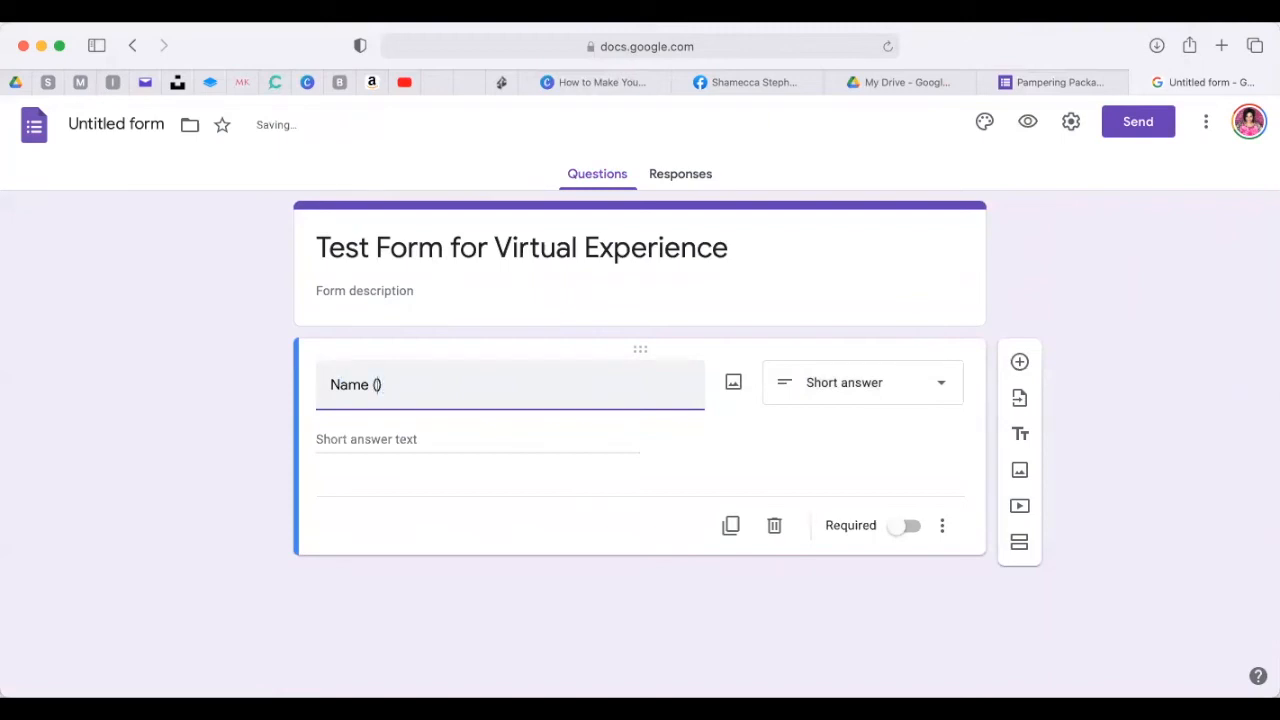
pyautogui.write('me (First & Last name')
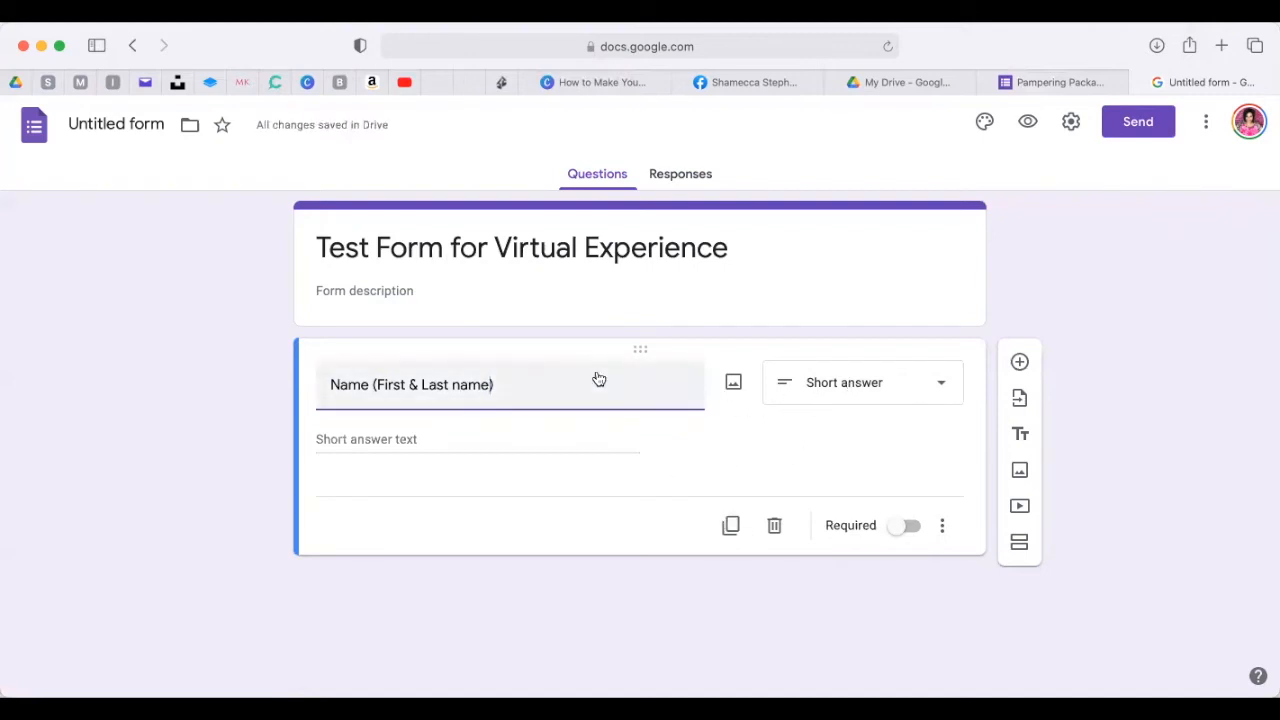
pyautogui.click(880, 398)
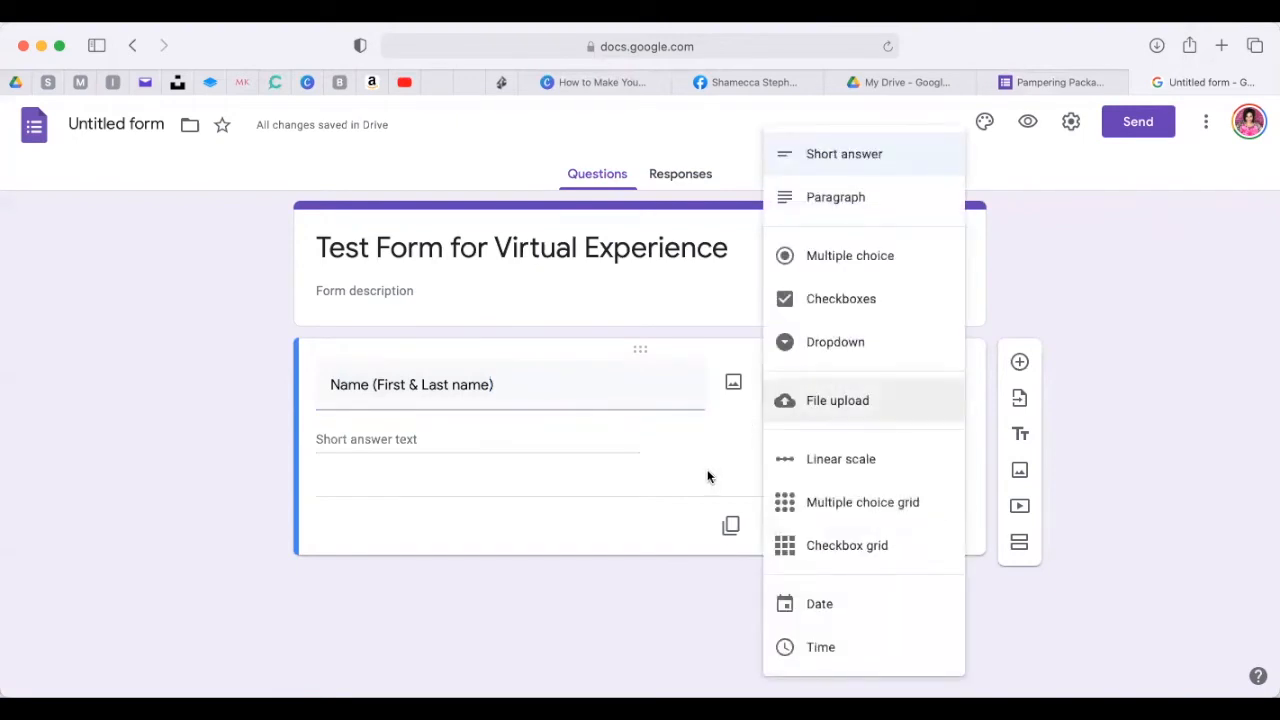
pyautogui.click(714, 435)
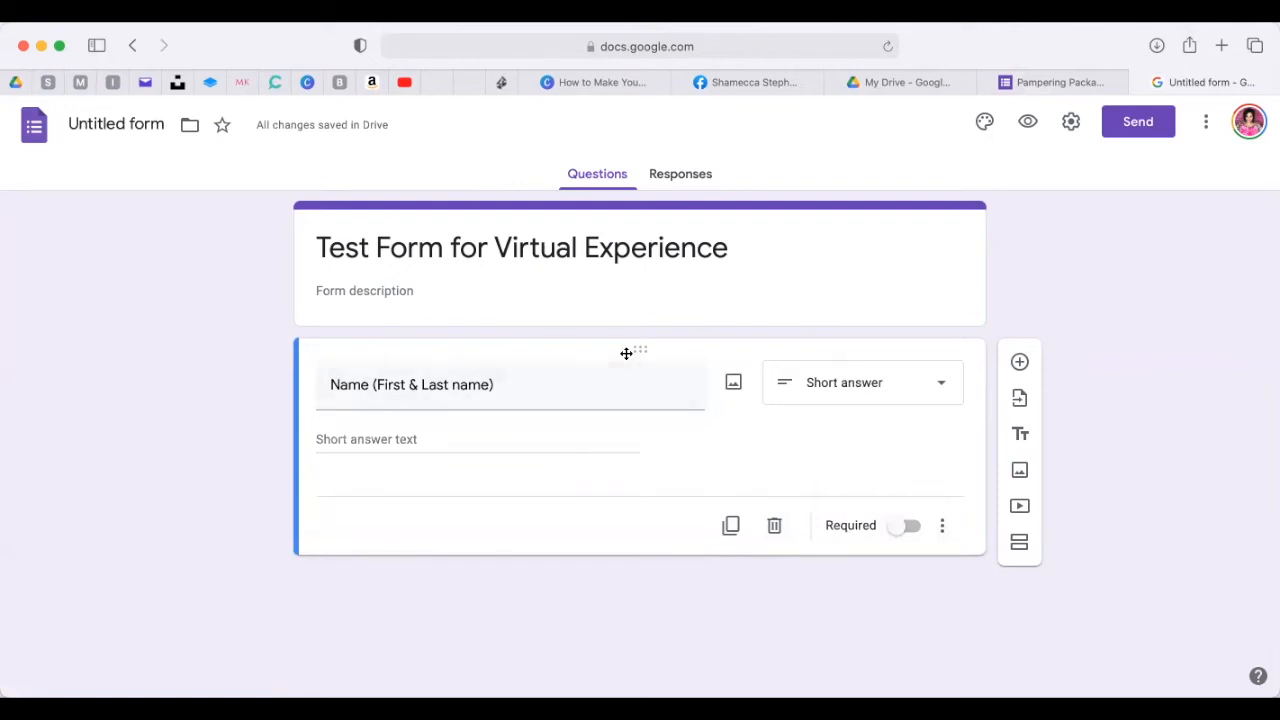
# Review the available question types for the name question, keep Short answer, and make the question required.
pyautogui.click(930, 393)
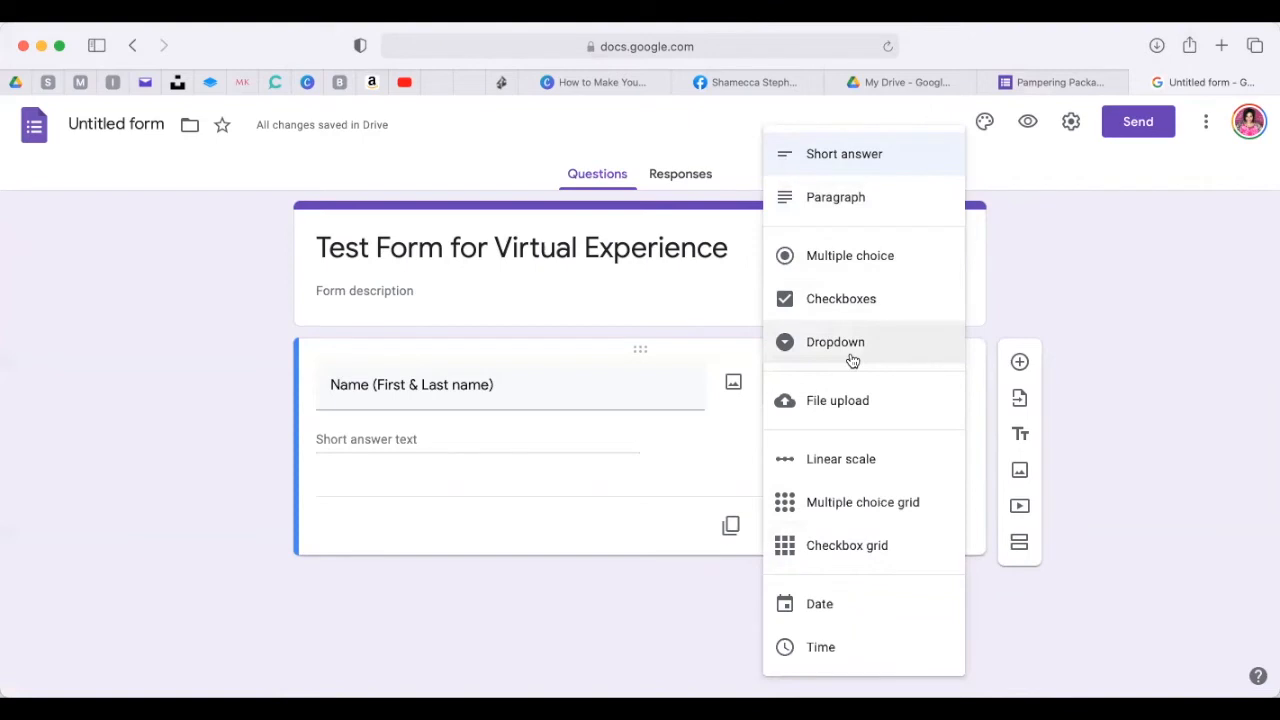
pyautogui.click(729, 475)
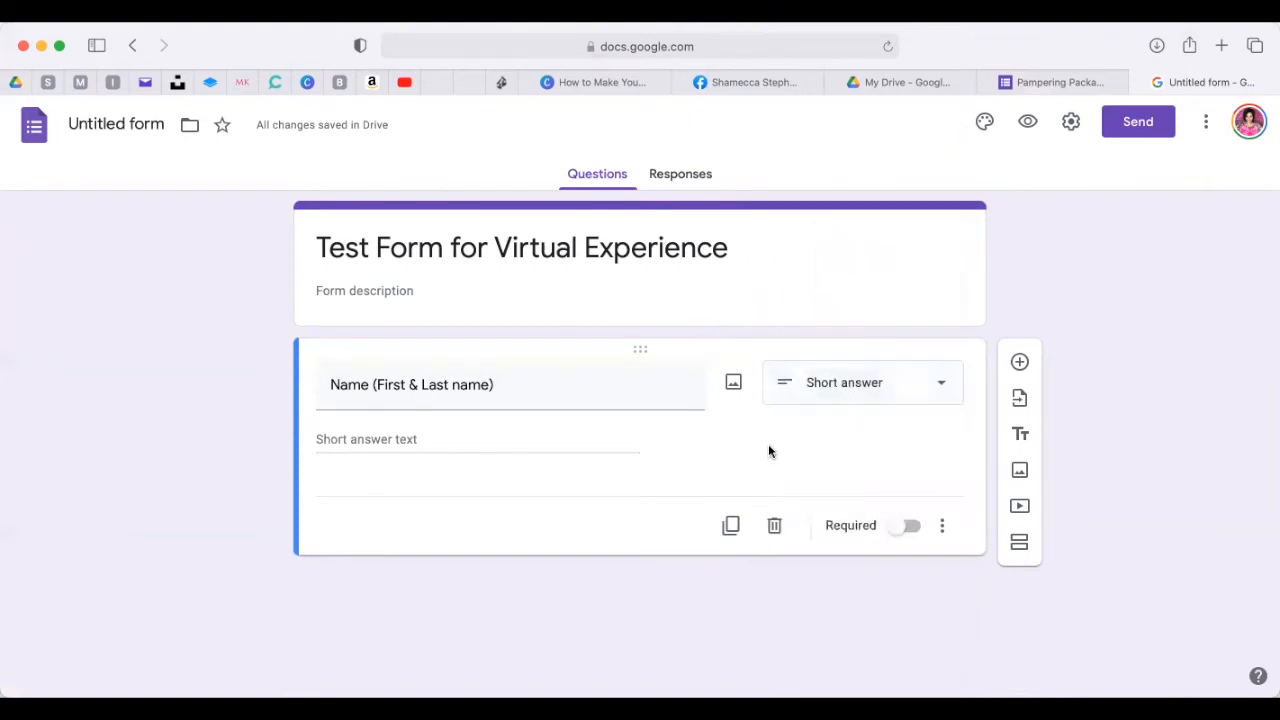
pyautogui.click(909, 528)
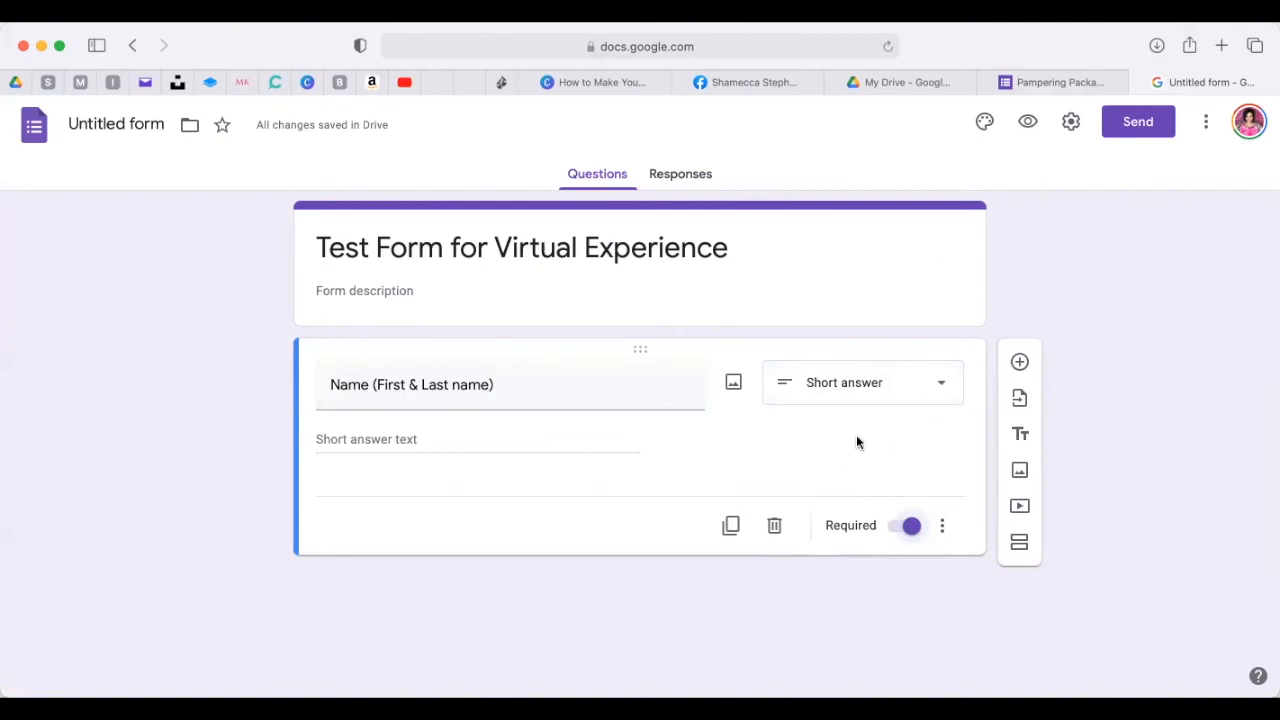
# Add two blank questions below the name question and select the upper one for editing.
pyautogui.click(1019, 363)
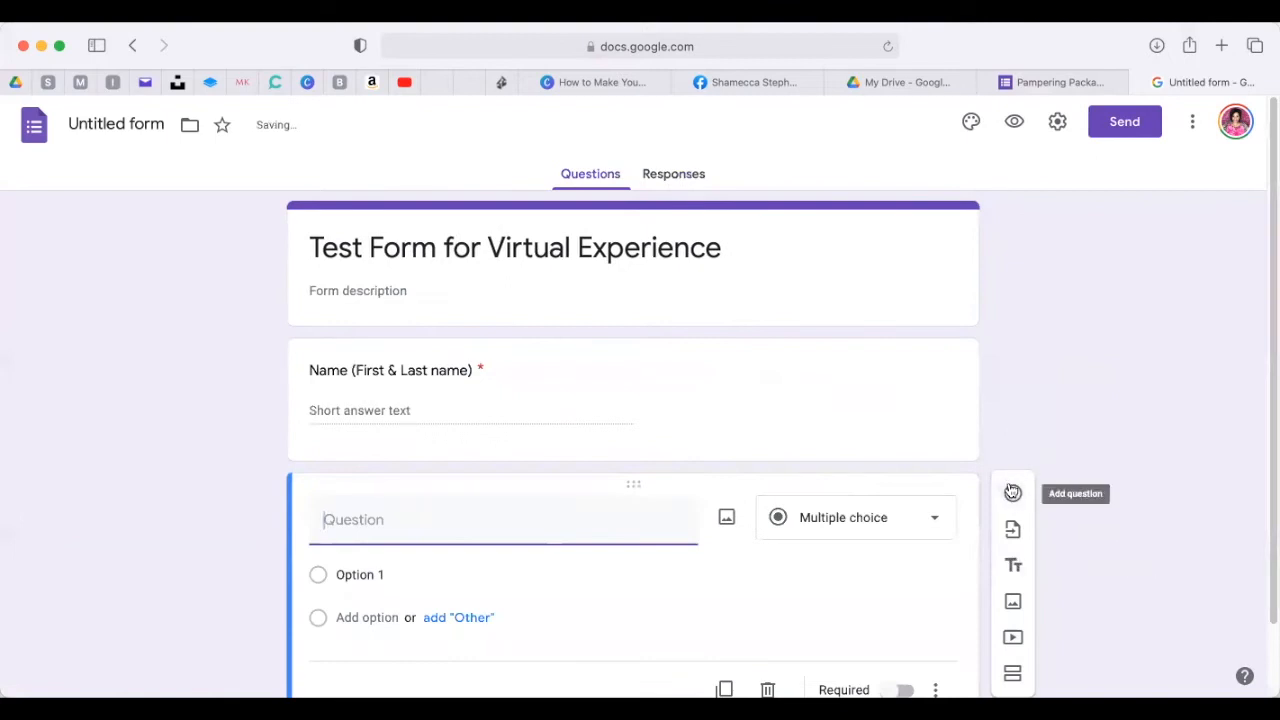
pyautogui.scroll(-1, 1014, 492)
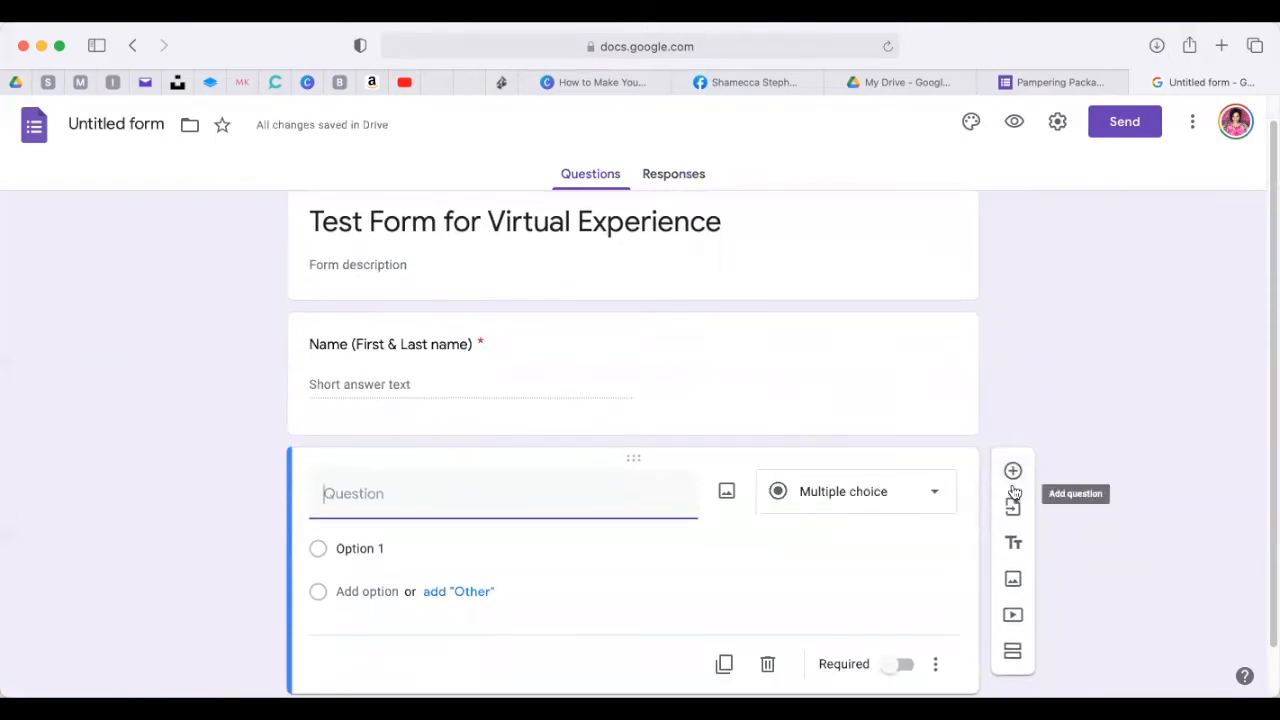
pyautogui.scroll(-1, 1013, 493)
pyautogui.click(1013, 446)
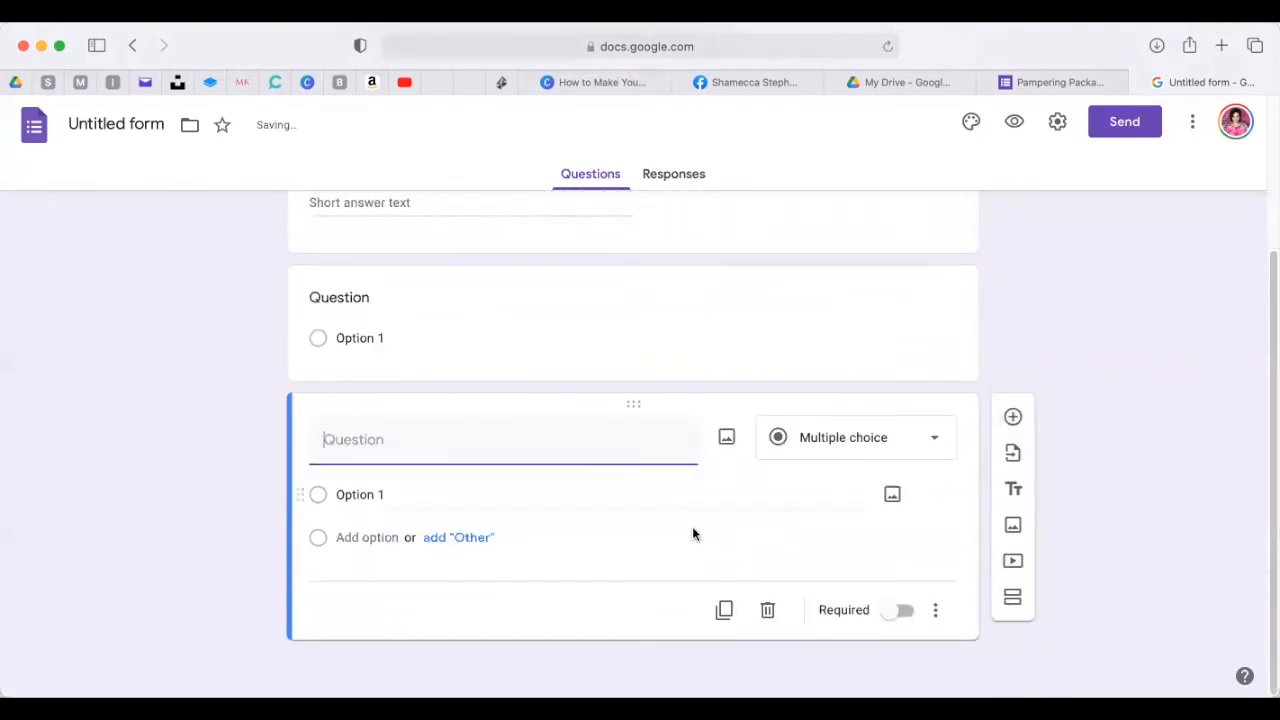
pyautogui.scroll(1, 666, 446)
pyautogui.click(609, 358)
pyautogui.click(511, 352)
pyautogui.write('Is your')
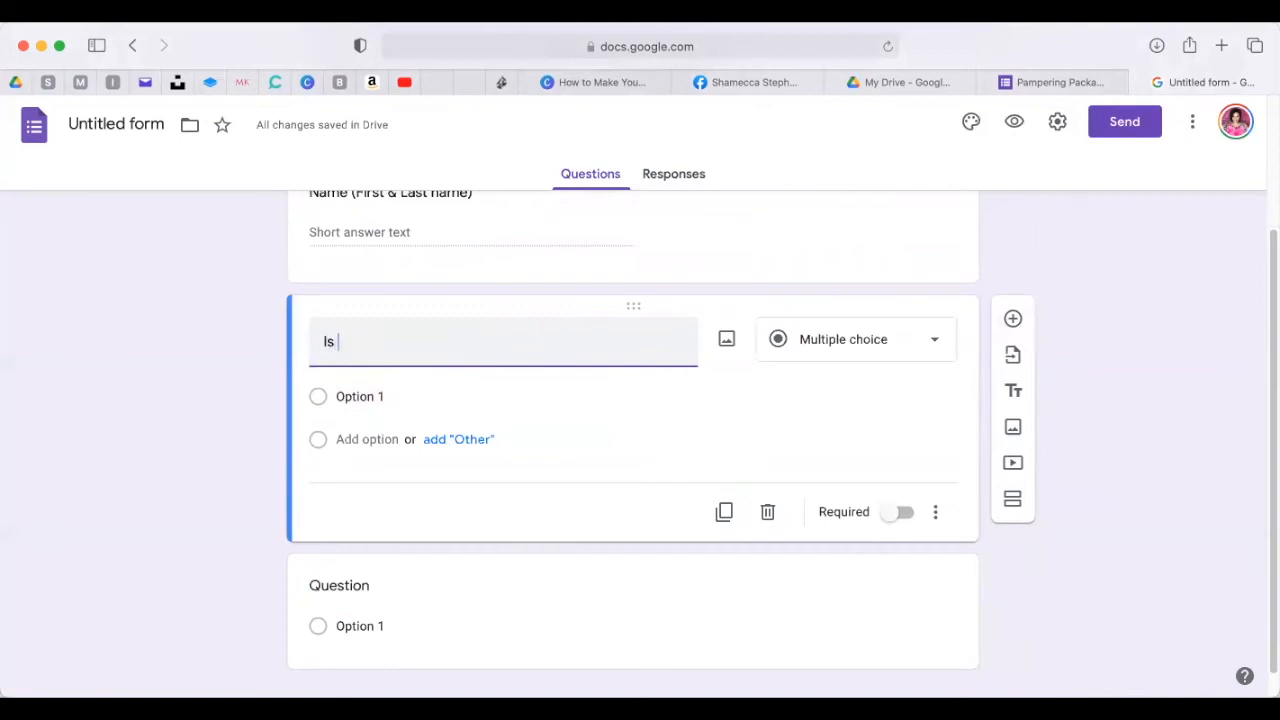
pyautogui.press('BackSpace')
pyautogui.press('BackSpace')
pyautogui.press('BackSpace')
pyautogui.press('BackSpace')
pyautogui.press('BackSpace')
pyautogui.press('BackSpace')
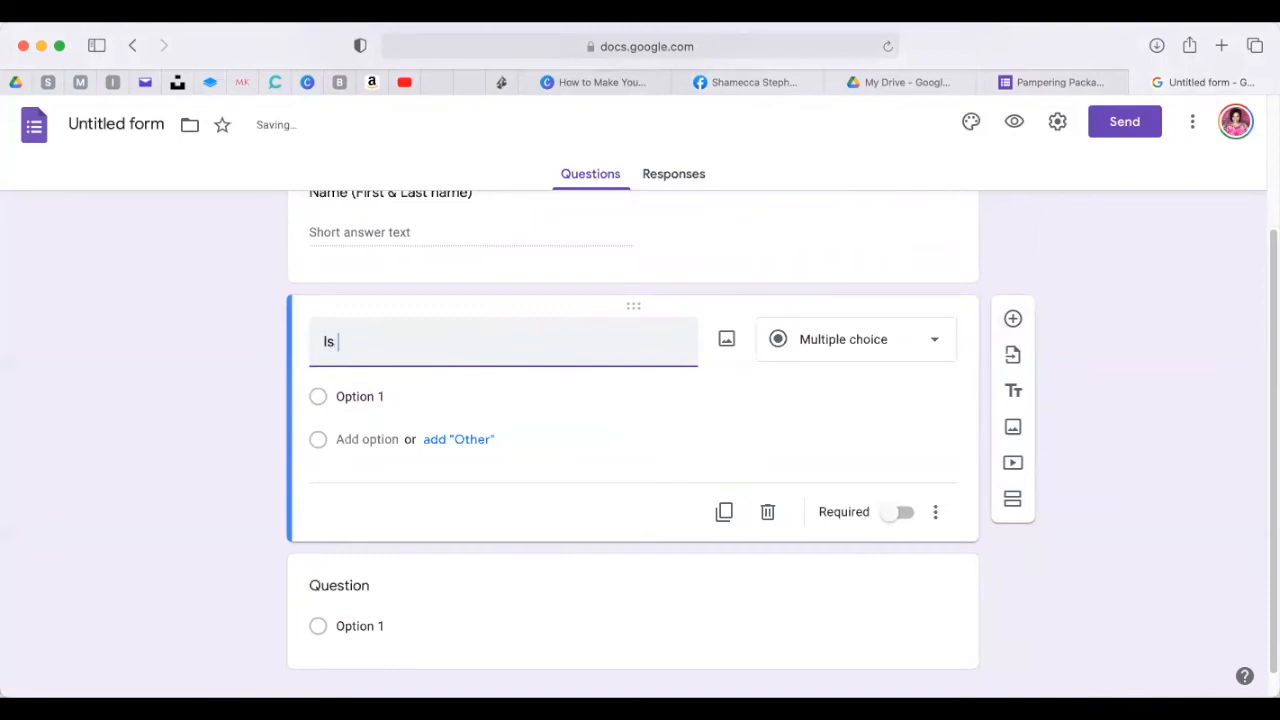
# Set the second question's text to "Email Address:" and make it a required Short answer question.
pyautogui.write('Email Af')
pyautogui.write('fress')
pyautogui.press('BackSpace')
pyautogui.press('BackSpace')
pyautogui.press('BackSpace')
pyautogui.press('BackSpace')
pyautogui.press('BackSpace')
pyautogui.write('dress: ')
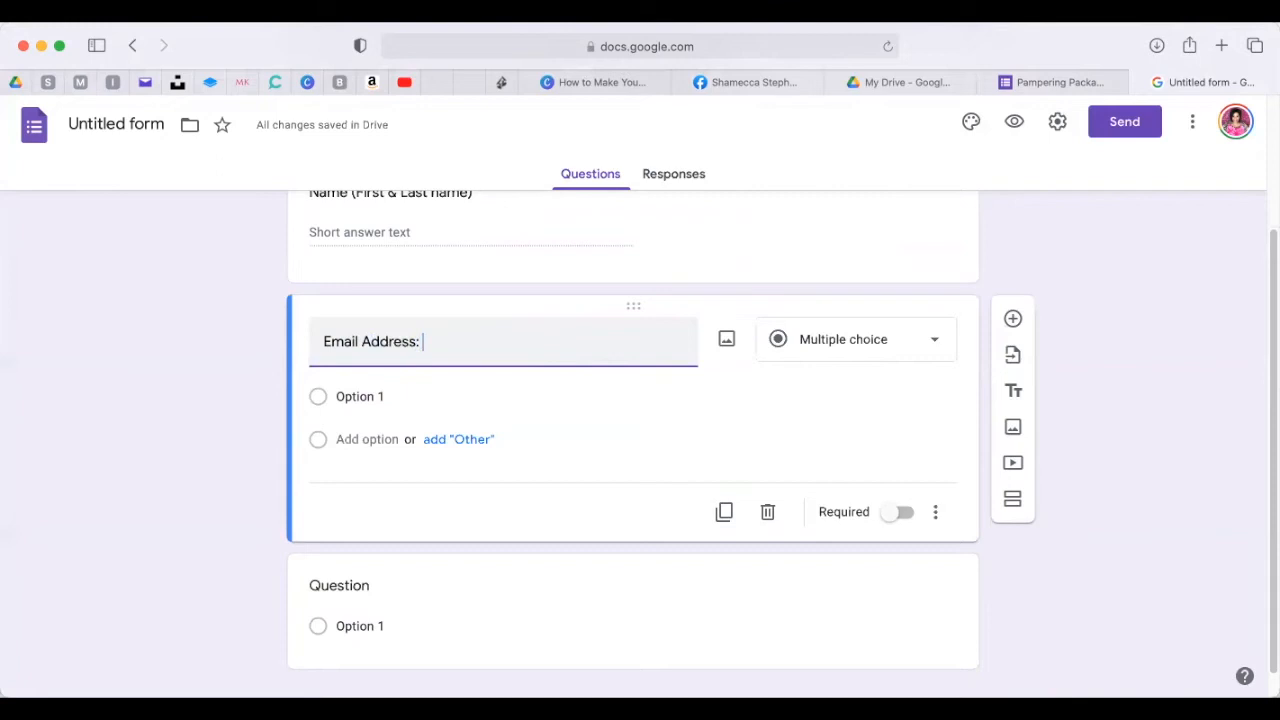
pyautogui.write('()')
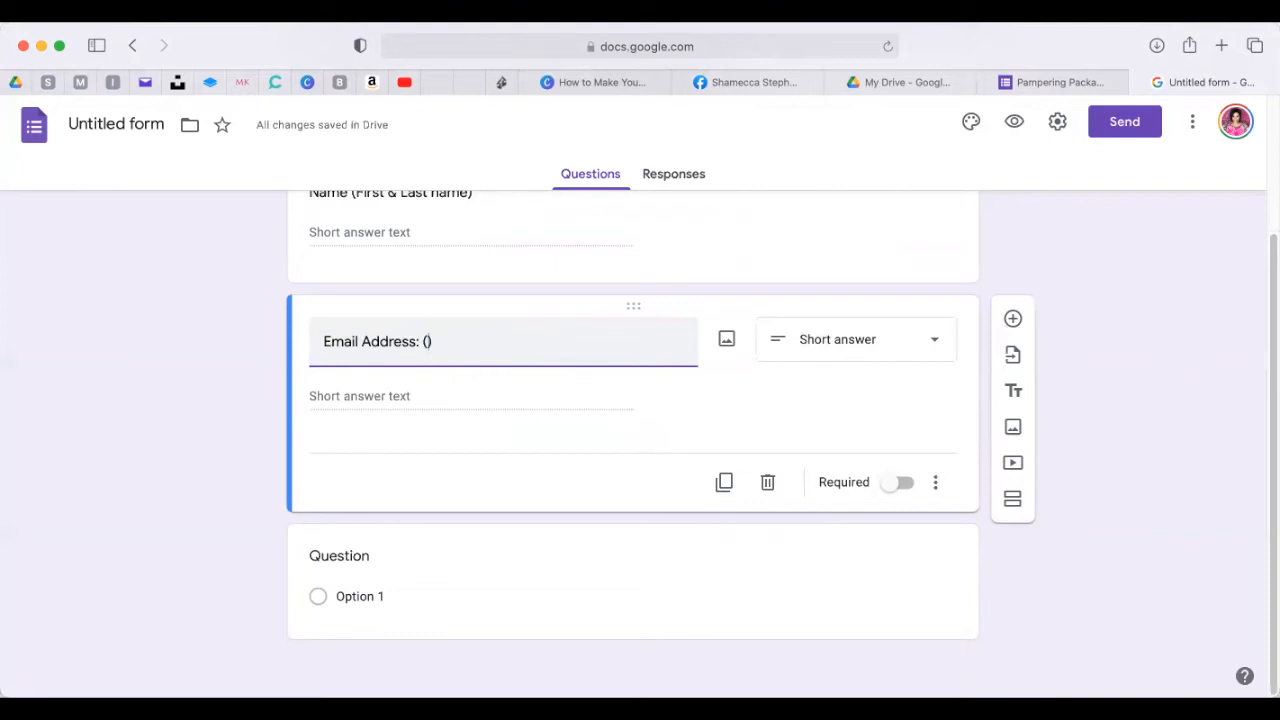
pyautogui.press('BackSpace')
pyautogui.press('BackSpace')
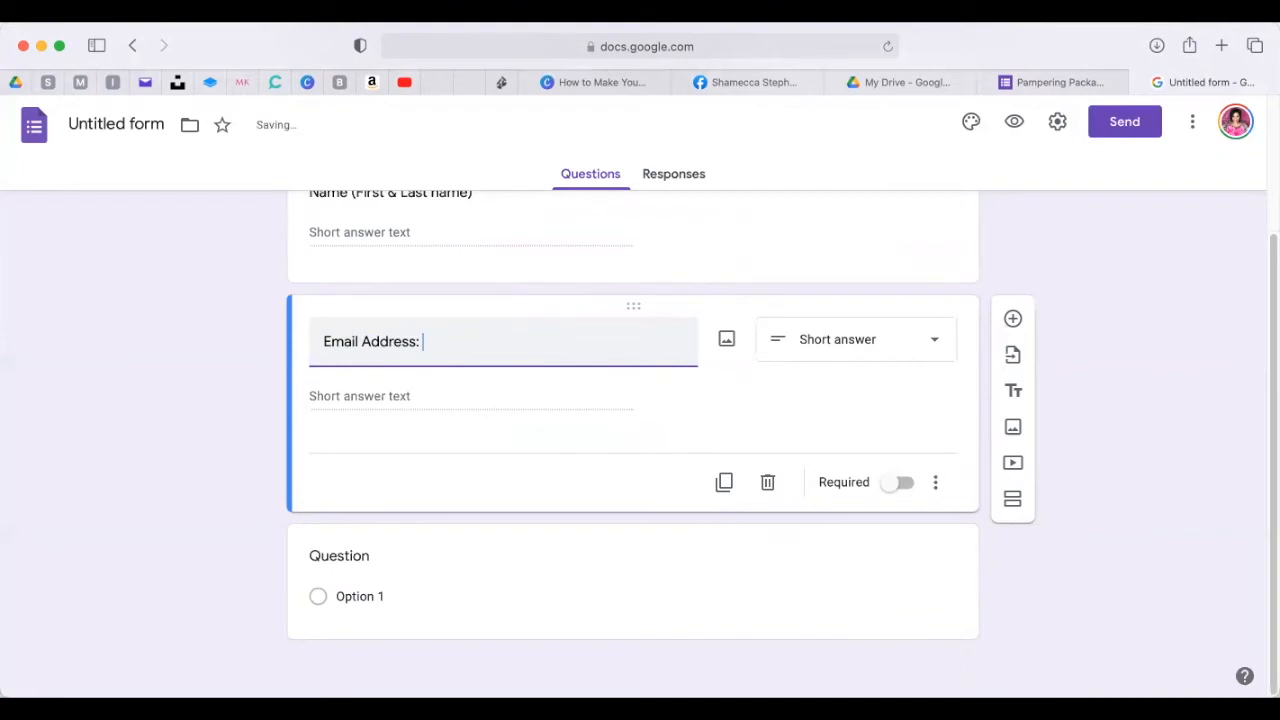
pyautogui.click(899, 484)
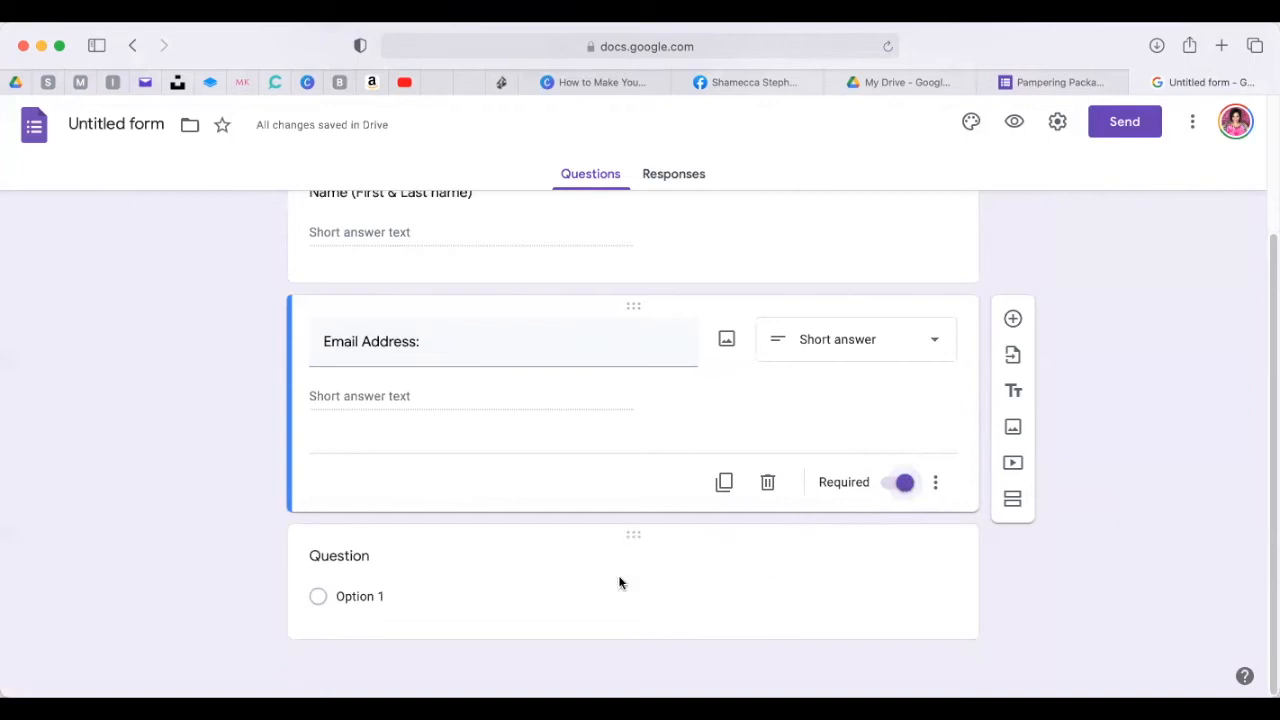
# Set the third question's text to "What is your Skin Type ?", keeping the Multiple choice type.
pyautogui.click(511, 575)
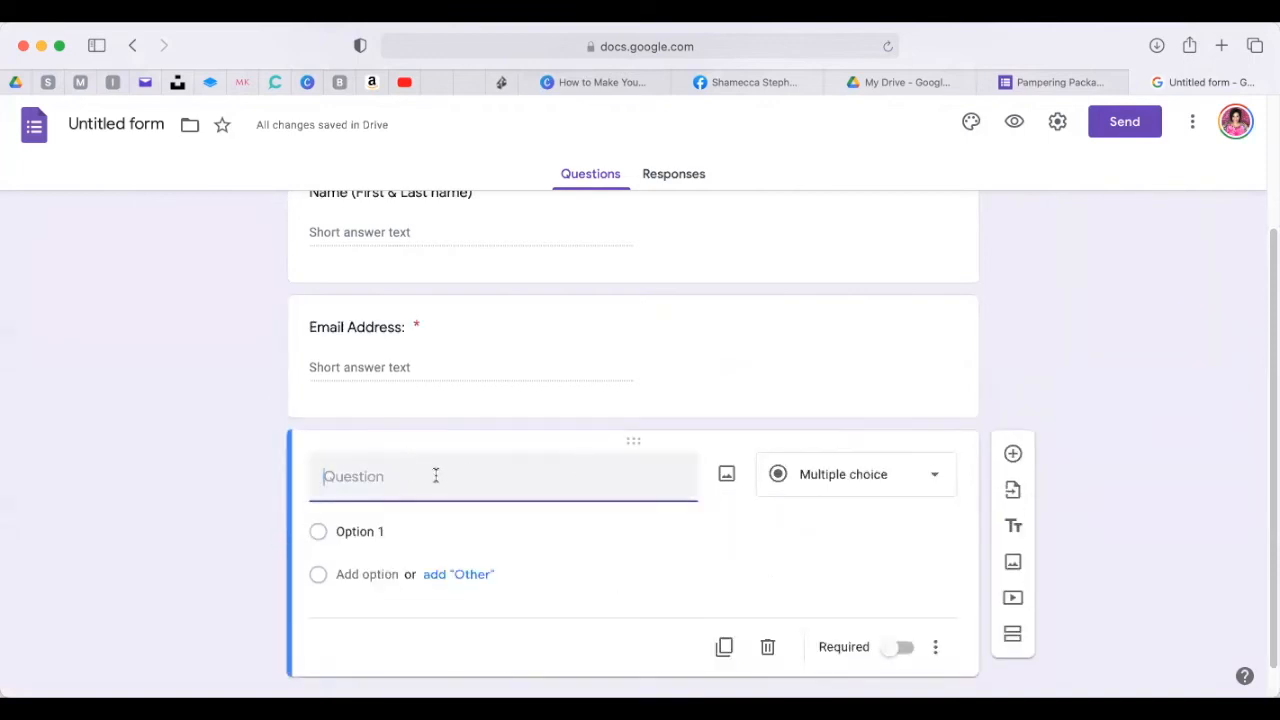
pyautogui.write('Skin Type')
pyautogui.click(383, 531)
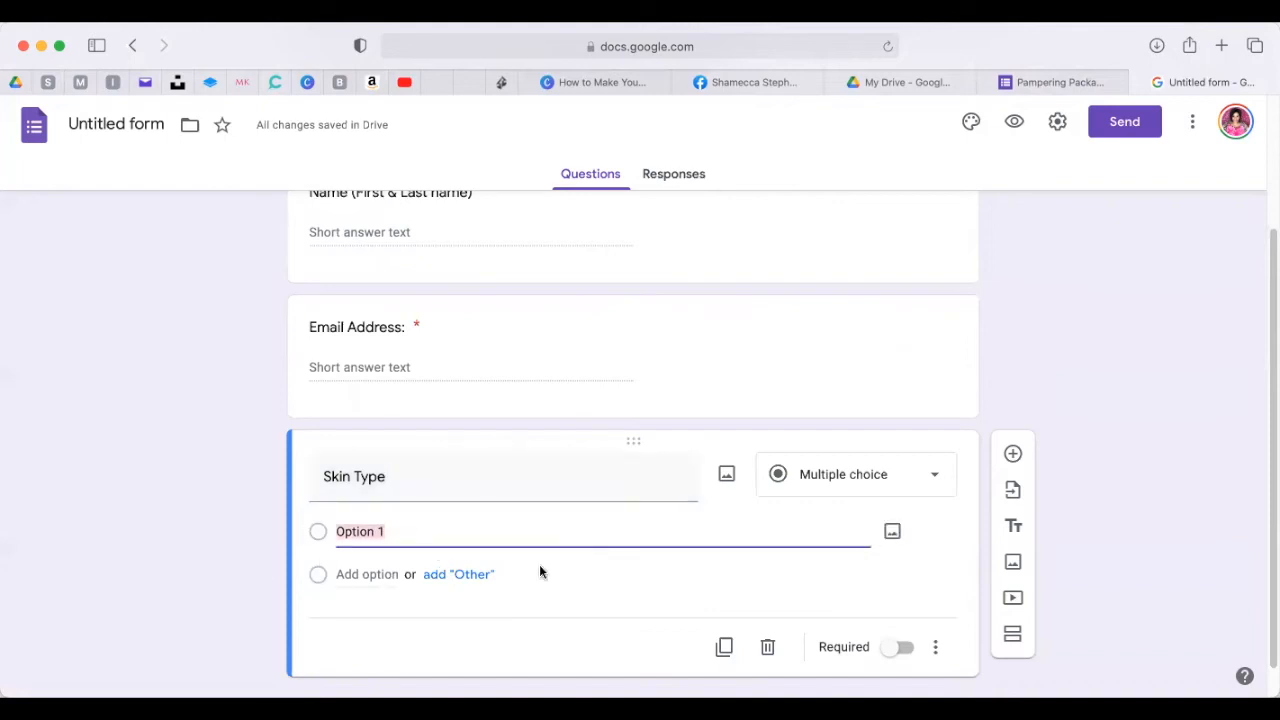
pyautogui.click(376, 490)
pyautogui.press('Left')
pyautogui.write('What is your Skin Type ')
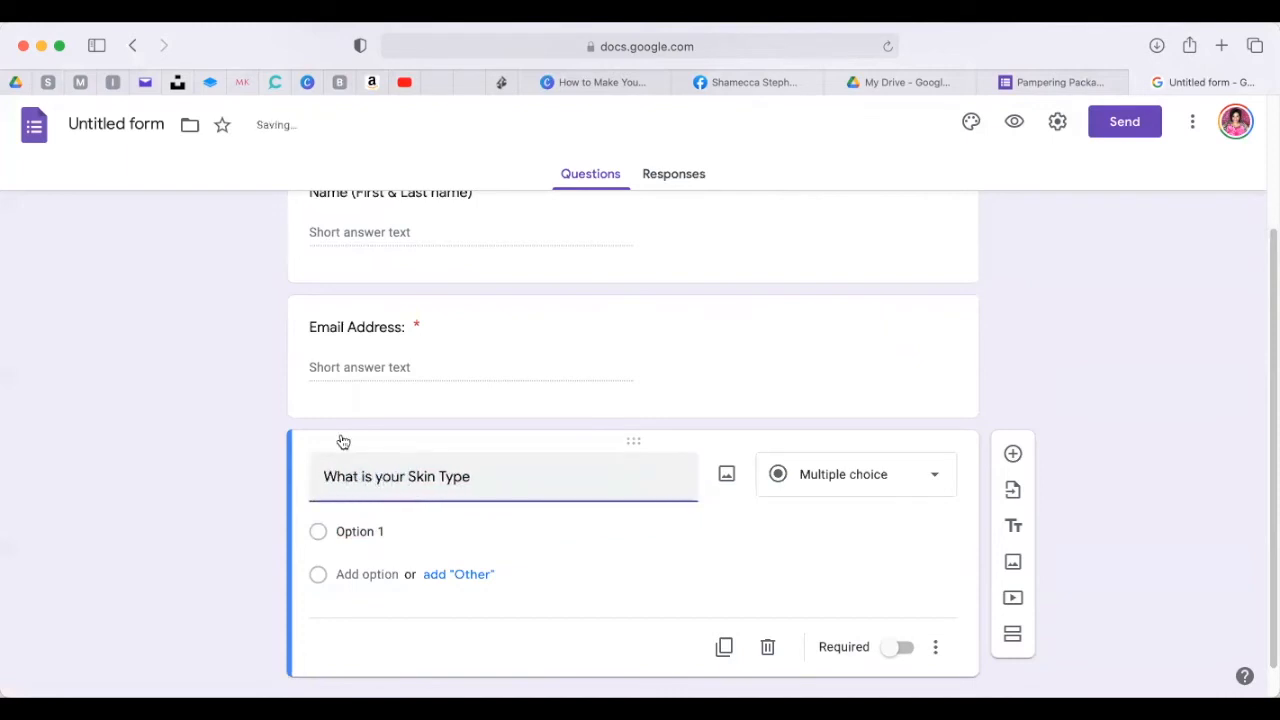
pyautogui.write('?')
# Give the skin type question the options "Combonation", "Oily", "Normal" and "Dry", and make it required.
pyautogui.click(392, 530)
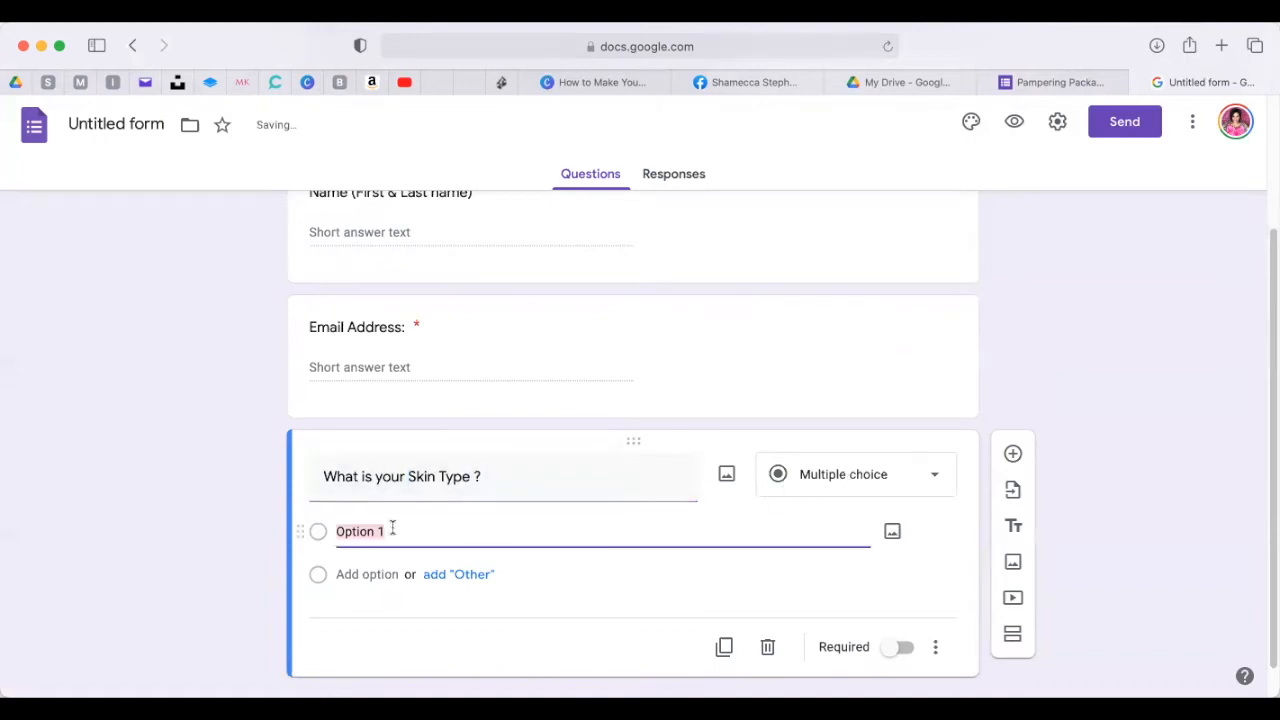
pyautogui.write('Combo')
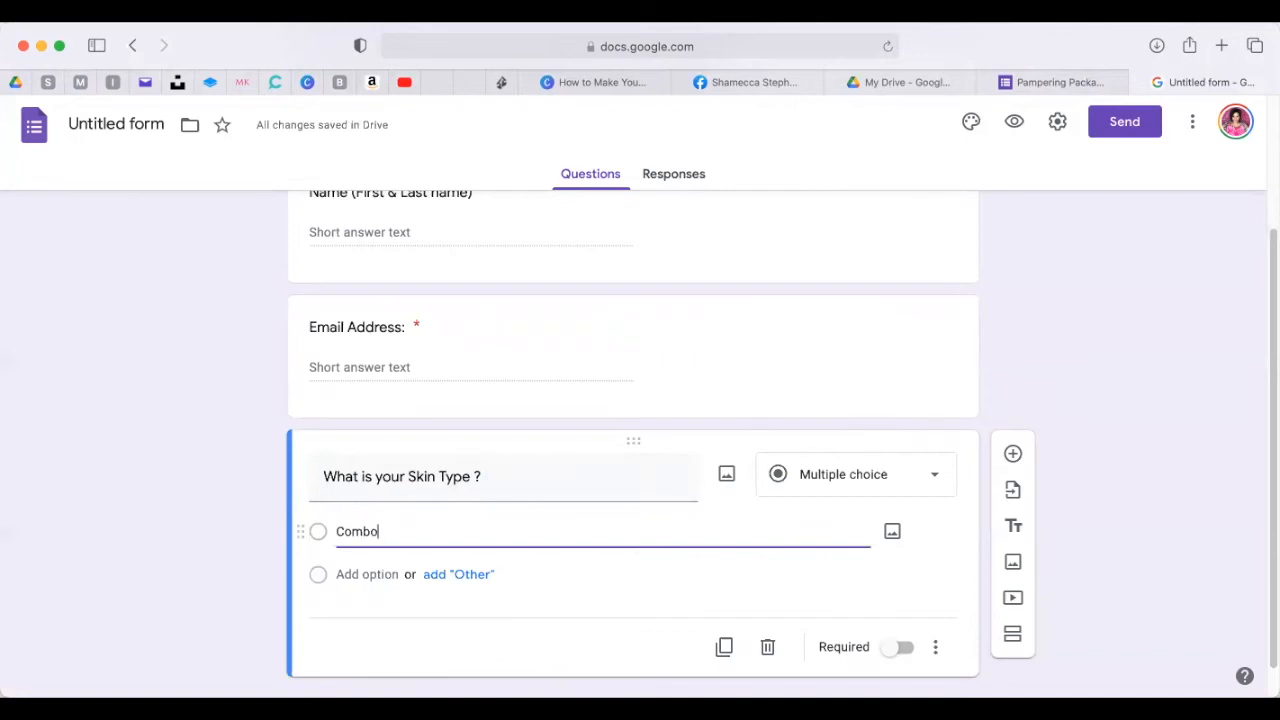
pyautogui.write('ni')
pyautogui.write('ation')
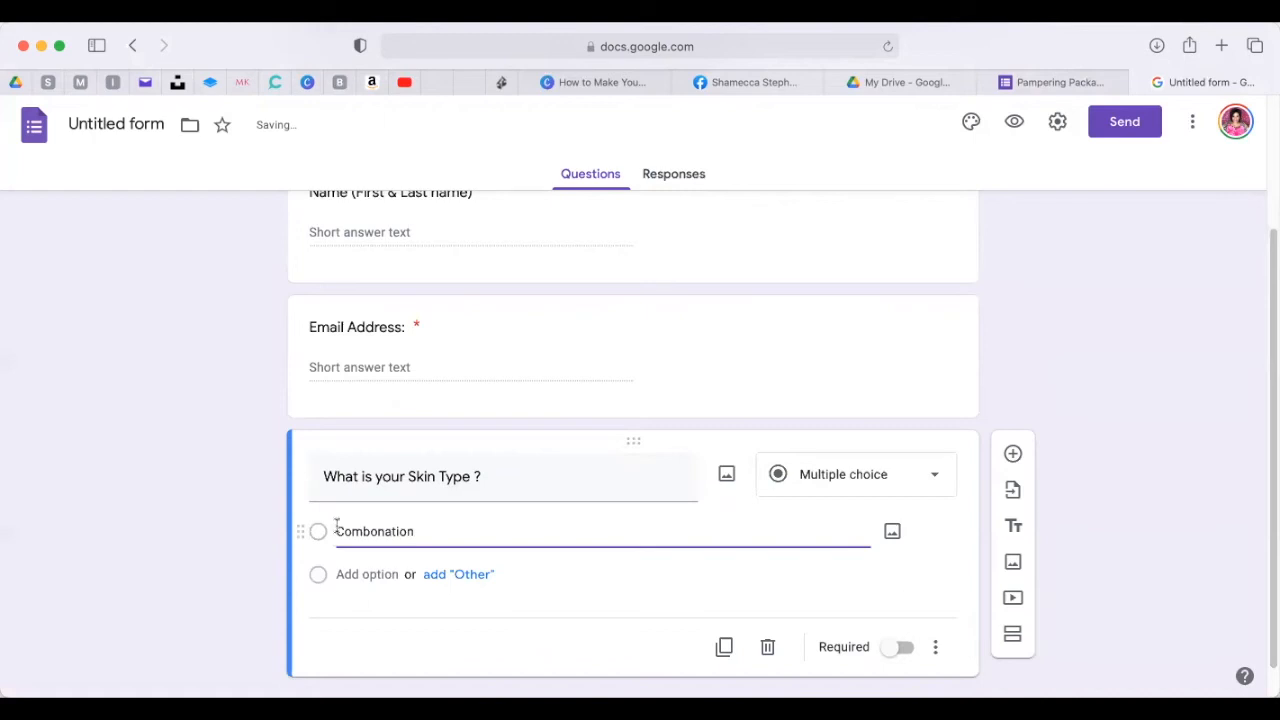
pyautogui.click(345, 574)
pyautogui.write('Oily')
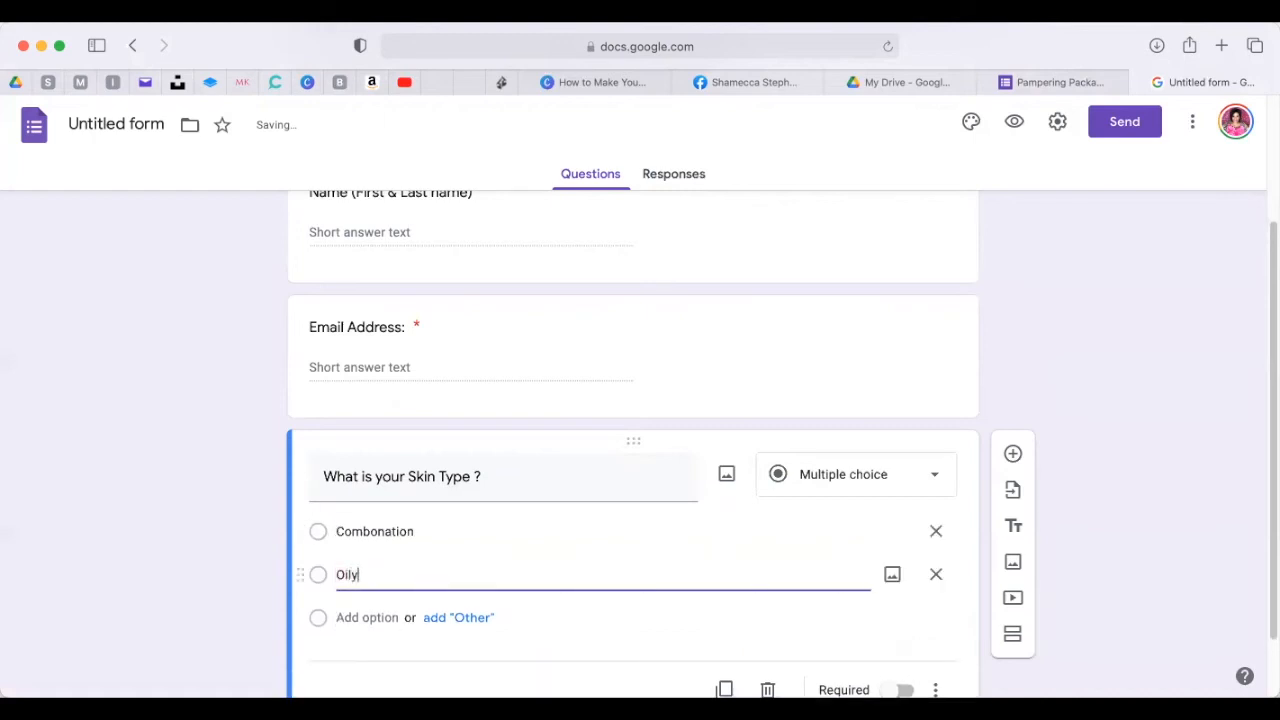
pyautogui.click(349, 609)
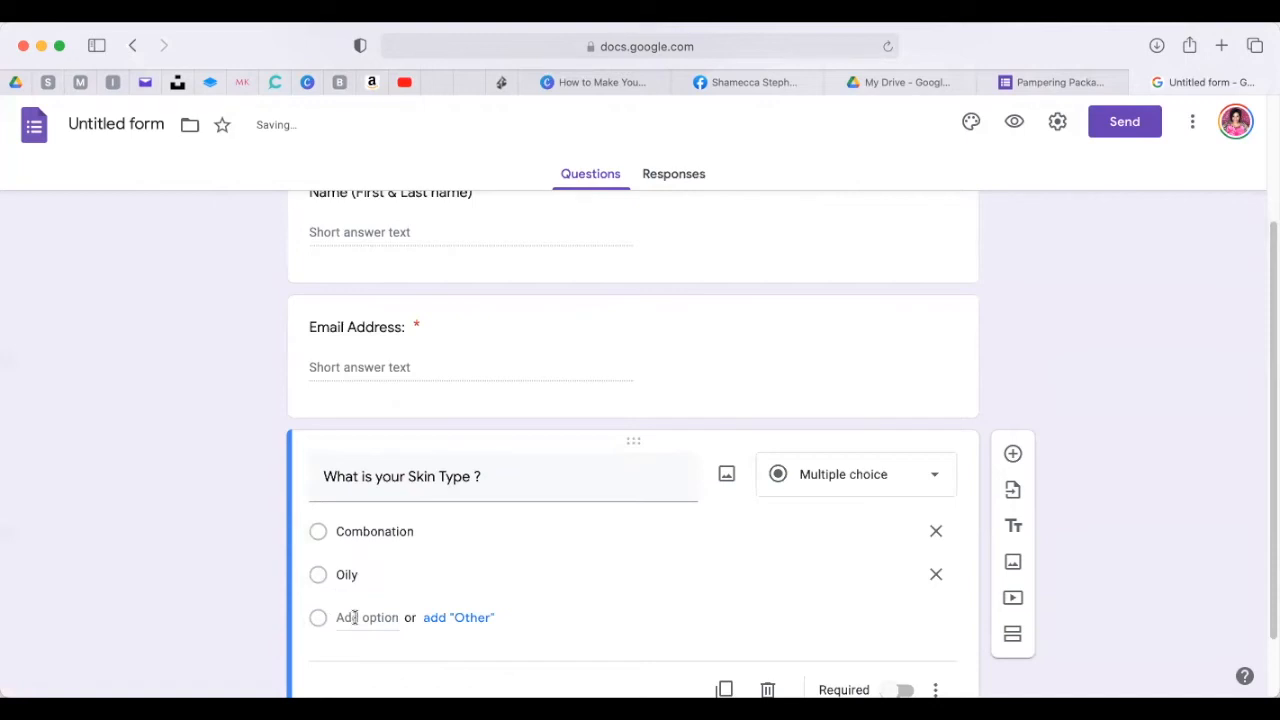
pyautogui.click(346, 617)
pyautogui.write('Normal')
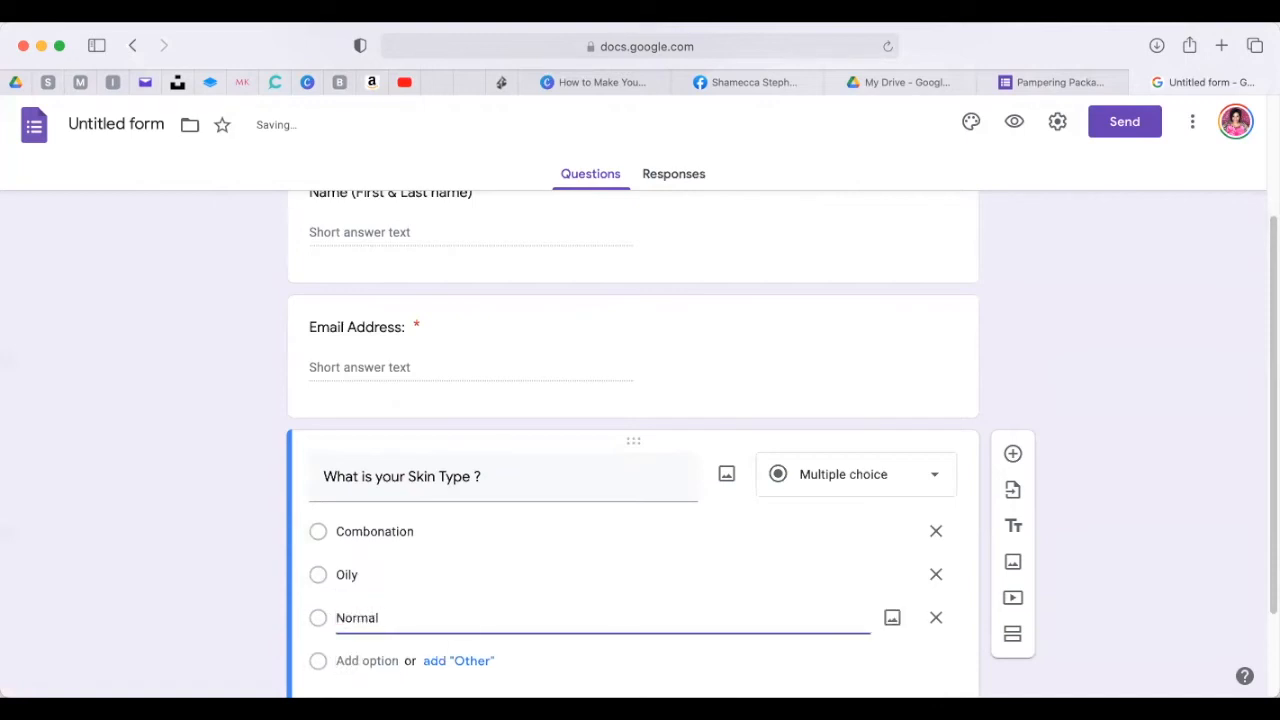
pyautogui.click(378, 661)
pyautogui.press('BackSpace')
pyautogui.write('Dry')
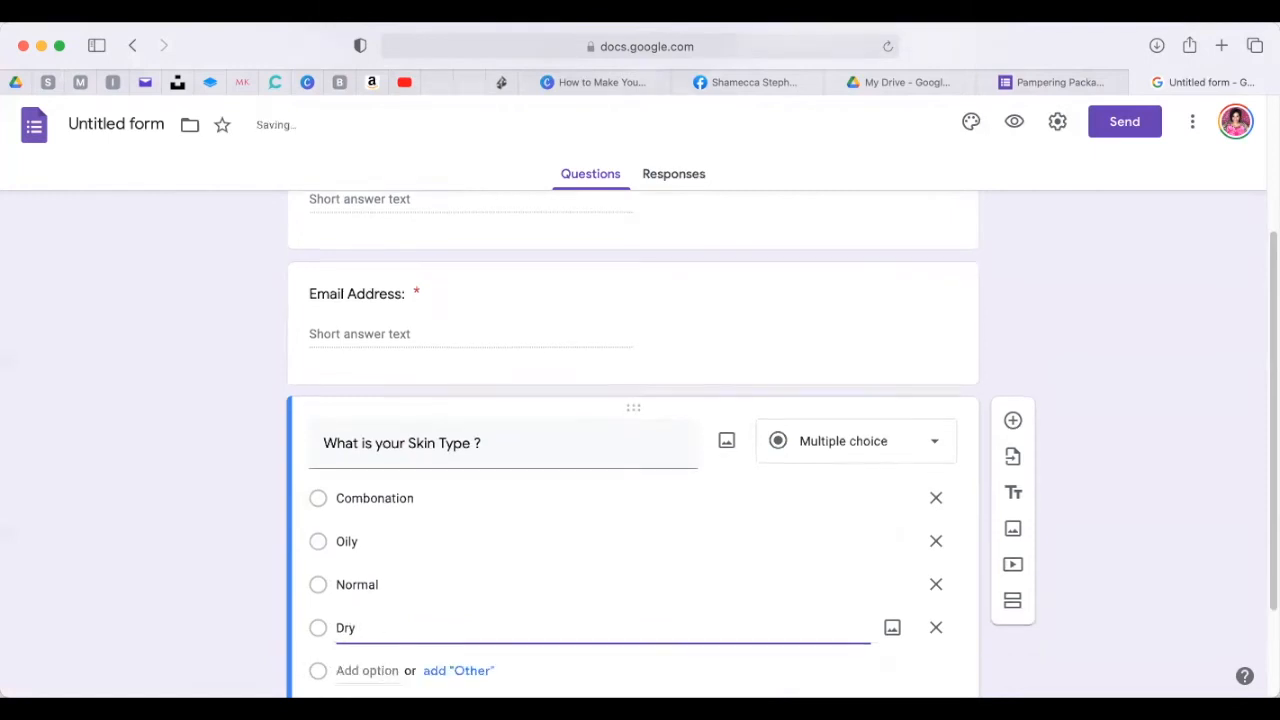
pyautogui.scroll(-2, 906, 663)
pyautogui.click(906, 674)
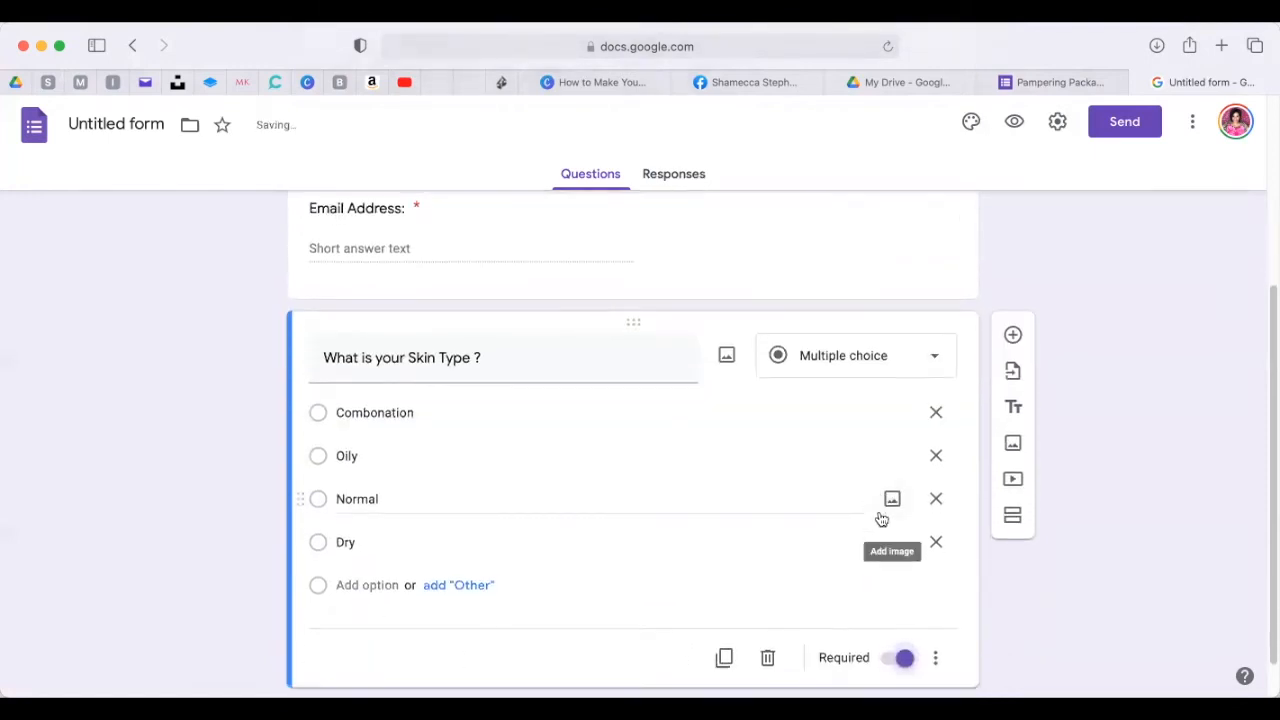
# Add a multiple-choice question below skin type with the text "Do You Prefer a Creamy Cleanser or a Cleanser that lathers ?".
pyautogui.scroll(-1, 881, 519)
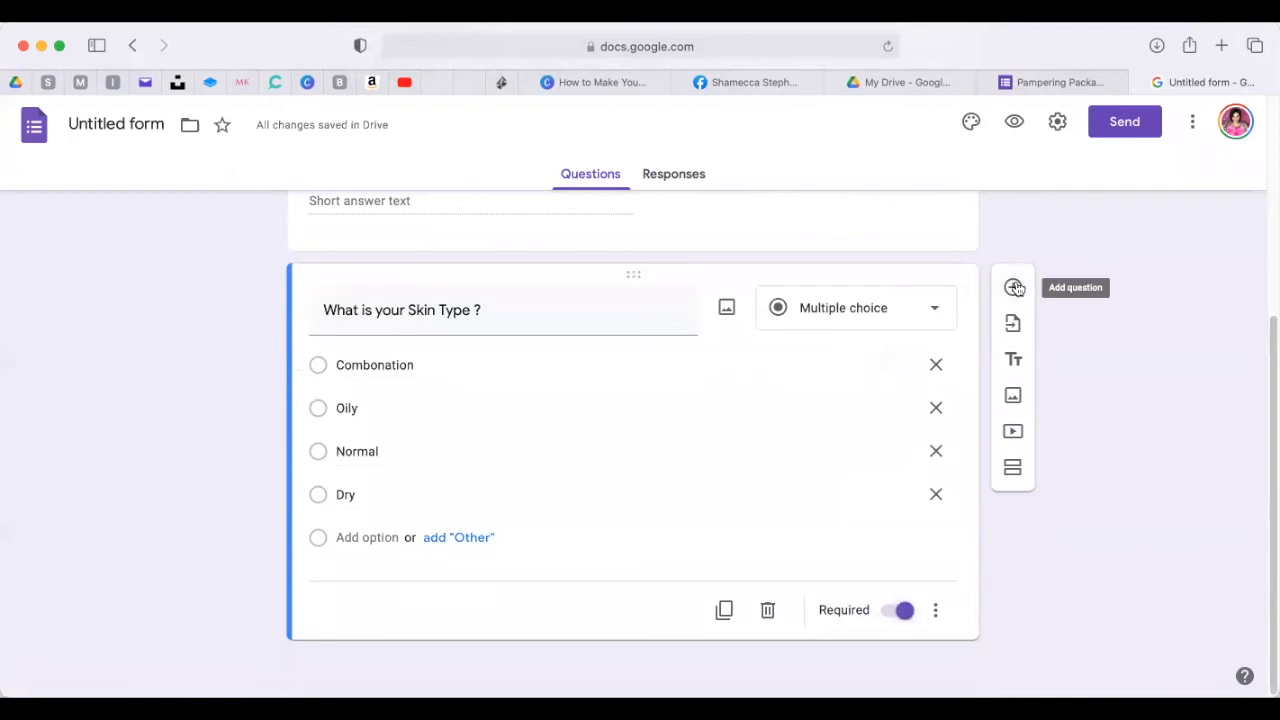
pyautogui.click(1015, 288)
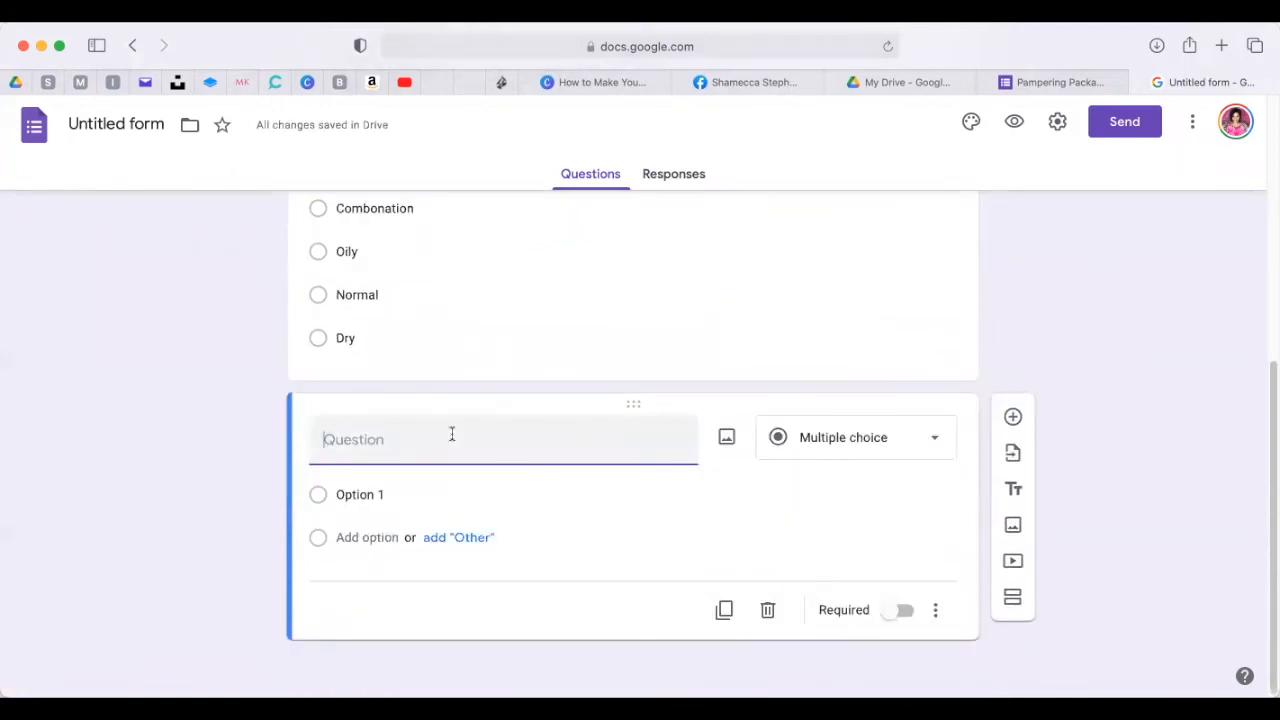
pyautogui.write('Do You Prefer a Creamy Cleanser or a Cleanser that lathers ?')
# Give the cleanser question the options "Creamy Cleanser" and "Cleanser that lathers", and make it required.
pyautogui.click(385, 520)
pyautogui.press('BackSpace')
pyautogui.write('Creamy L')
pyautogui.press('BackSpace')
pyautogui.write('Cleanser')
pyautogui.press('Return')
pyautogui.write('La')
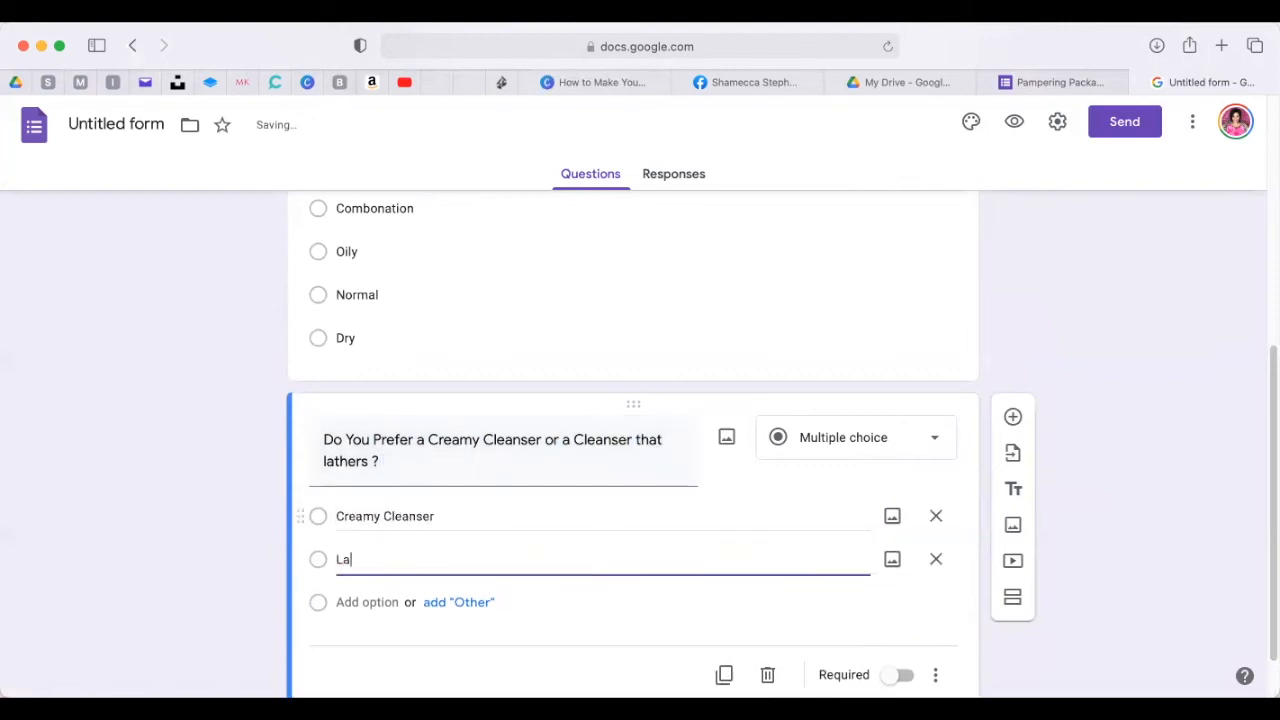
pyautogui.press('BackSpace')
pyautogui.press('BackSpace')
pyautogui.write('Cleanser that lathers')
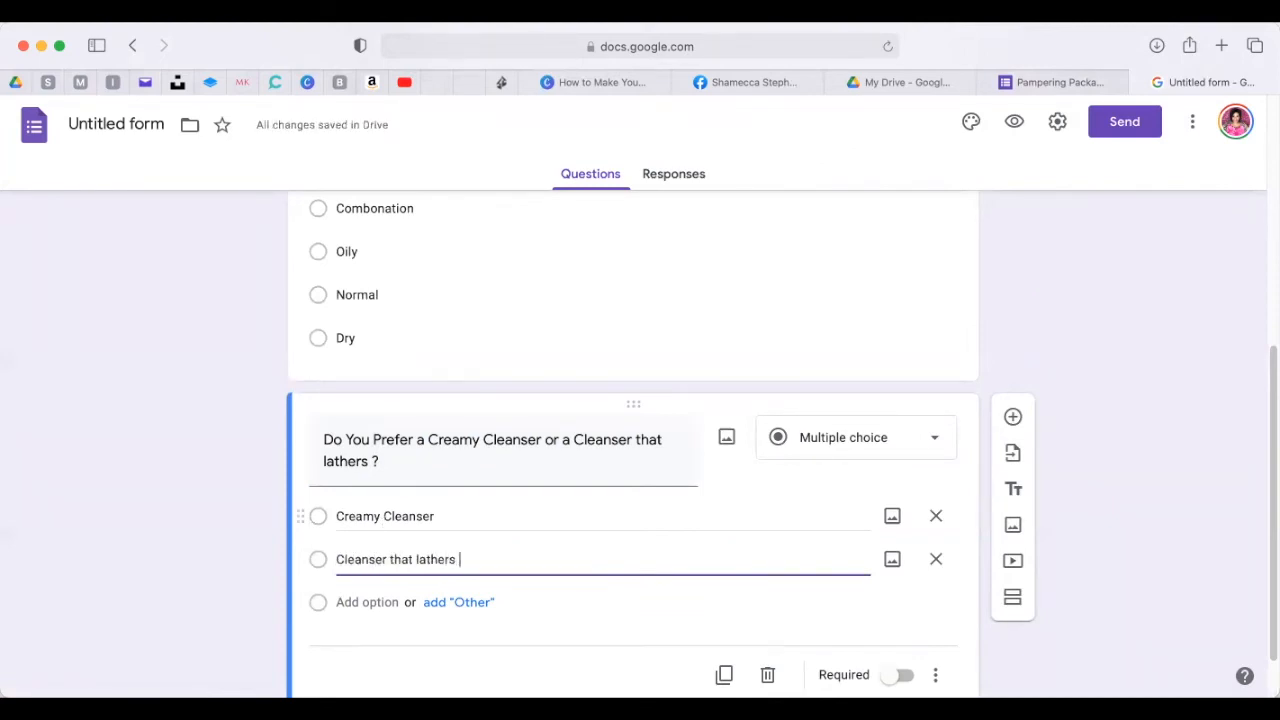
pyautogui.click(772, 624)
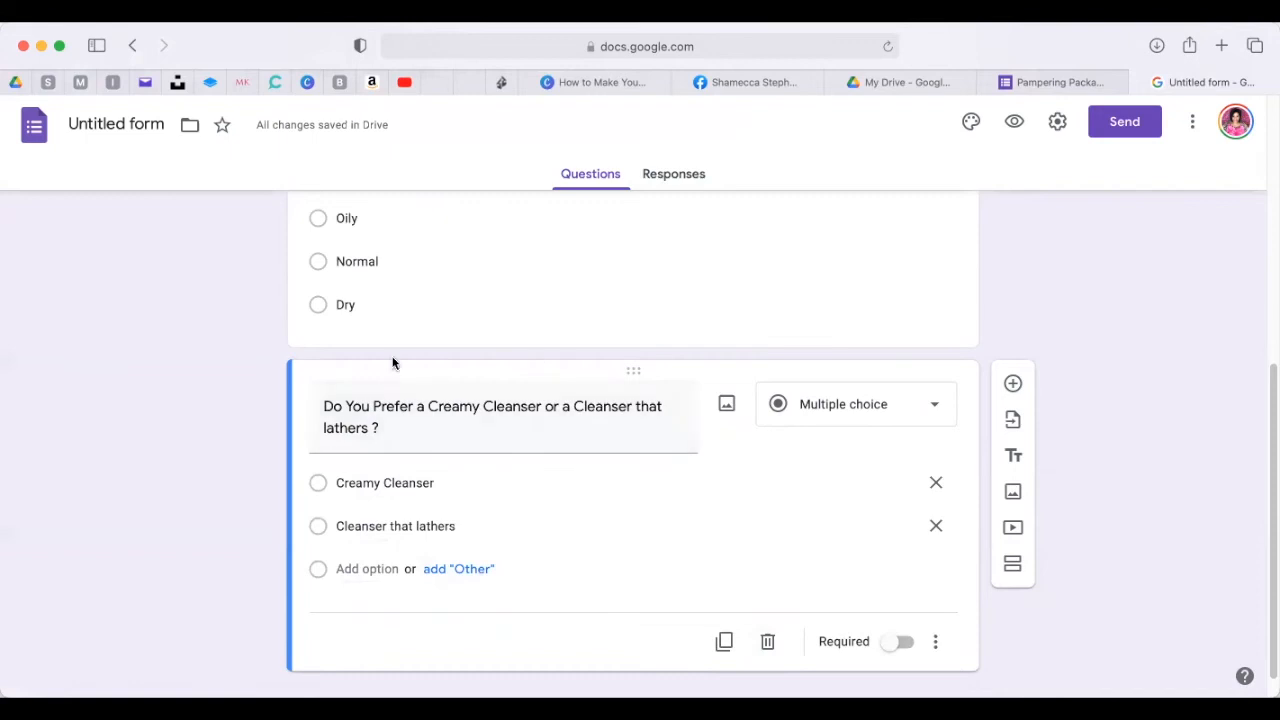
pyautogui.click(901, 641)
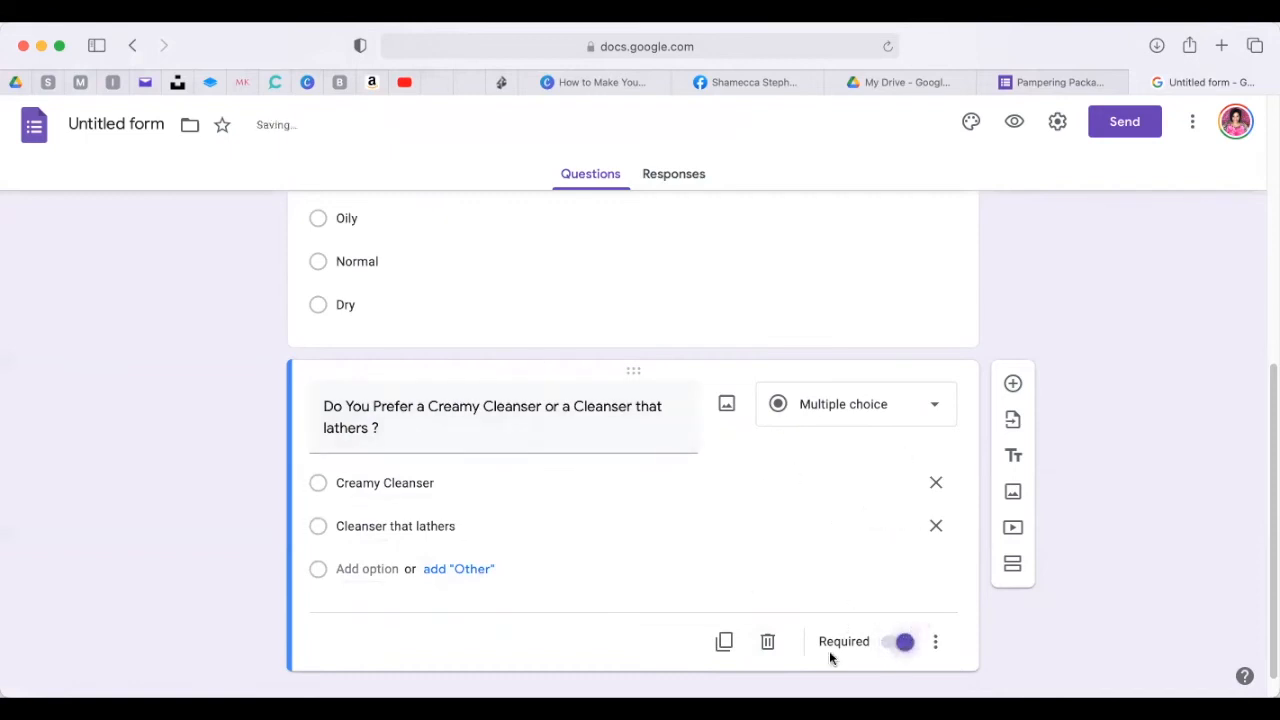
# Check the form's Responses page and return to the questions.
pyautogui.scroll(-1, 869, 643)
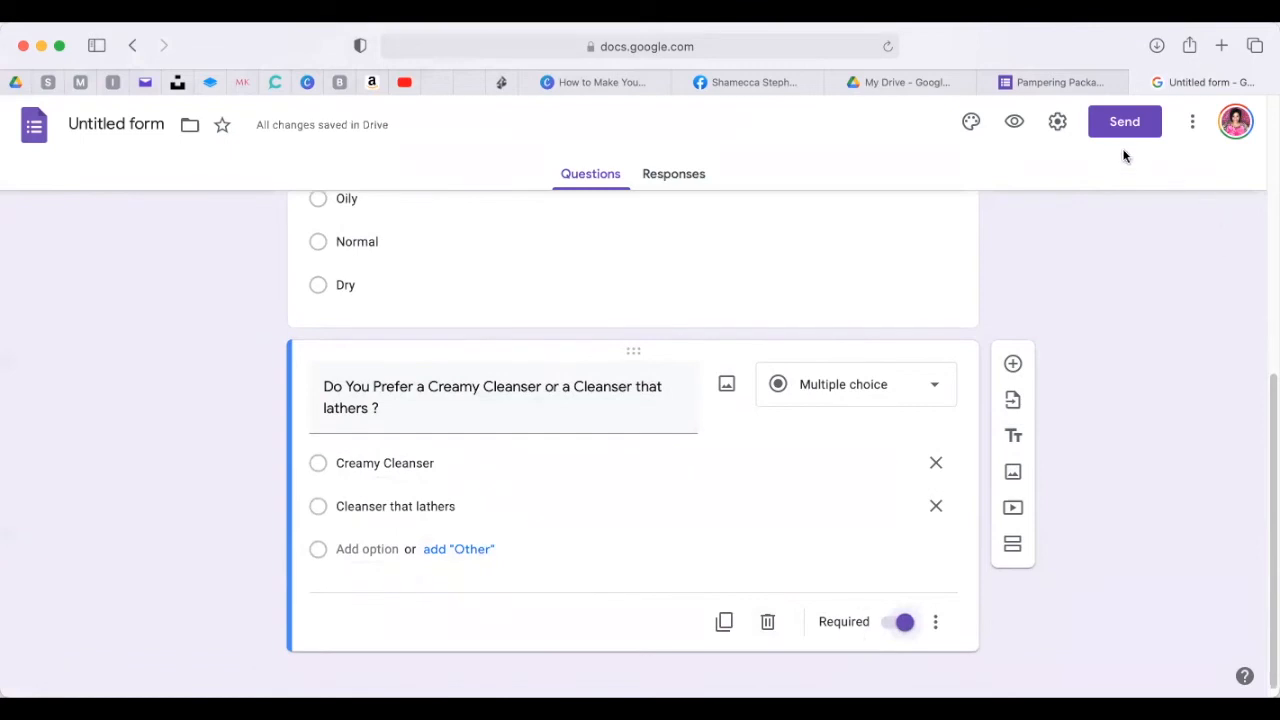
pyautogui.scroll(10, 694, 366)
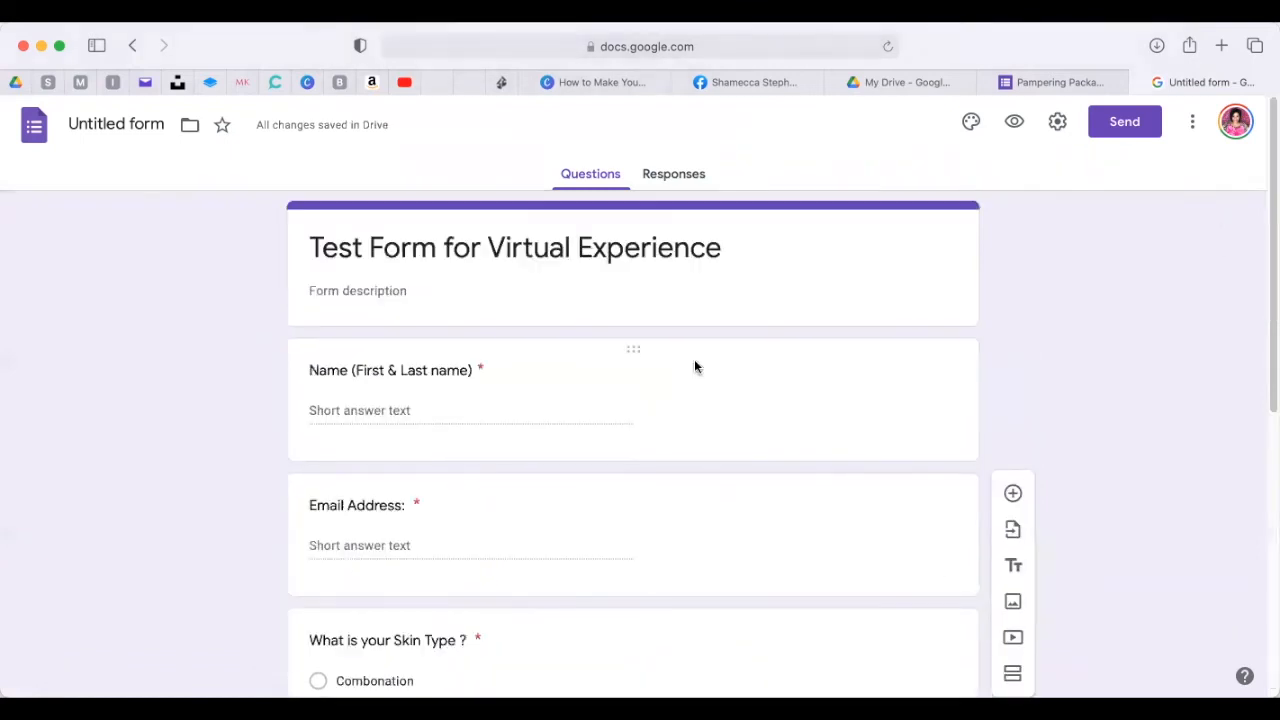
pyautogui.click(679, 174)
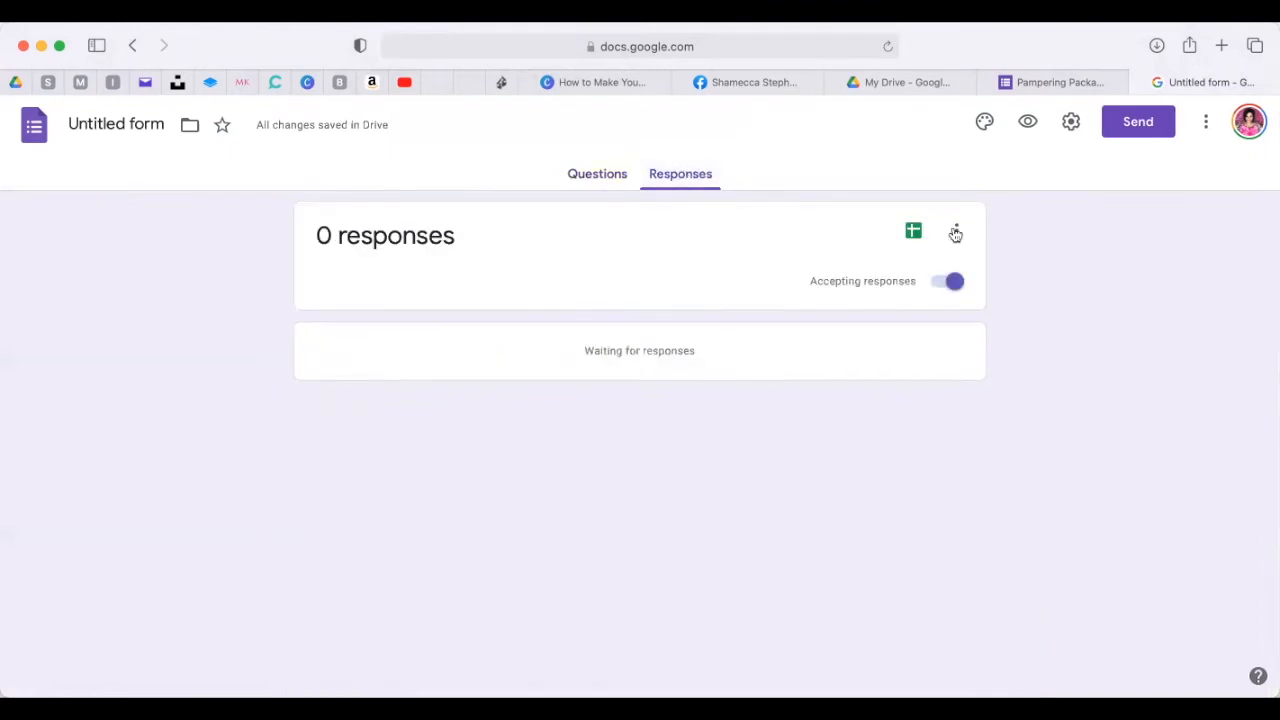
pyautogui.click(597, 174)
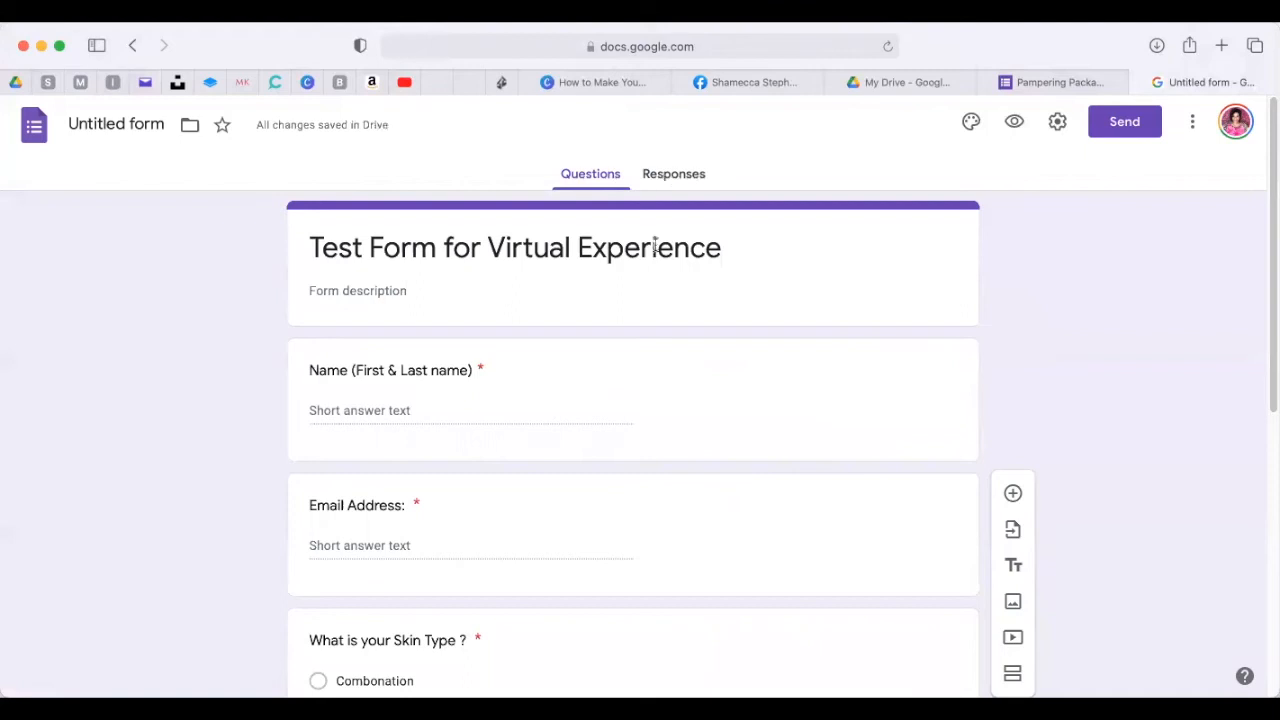
# Open the header image chooser in the form's theme options and browse the Work and School images and other theme categories.
pyautogui.click(968, 124)
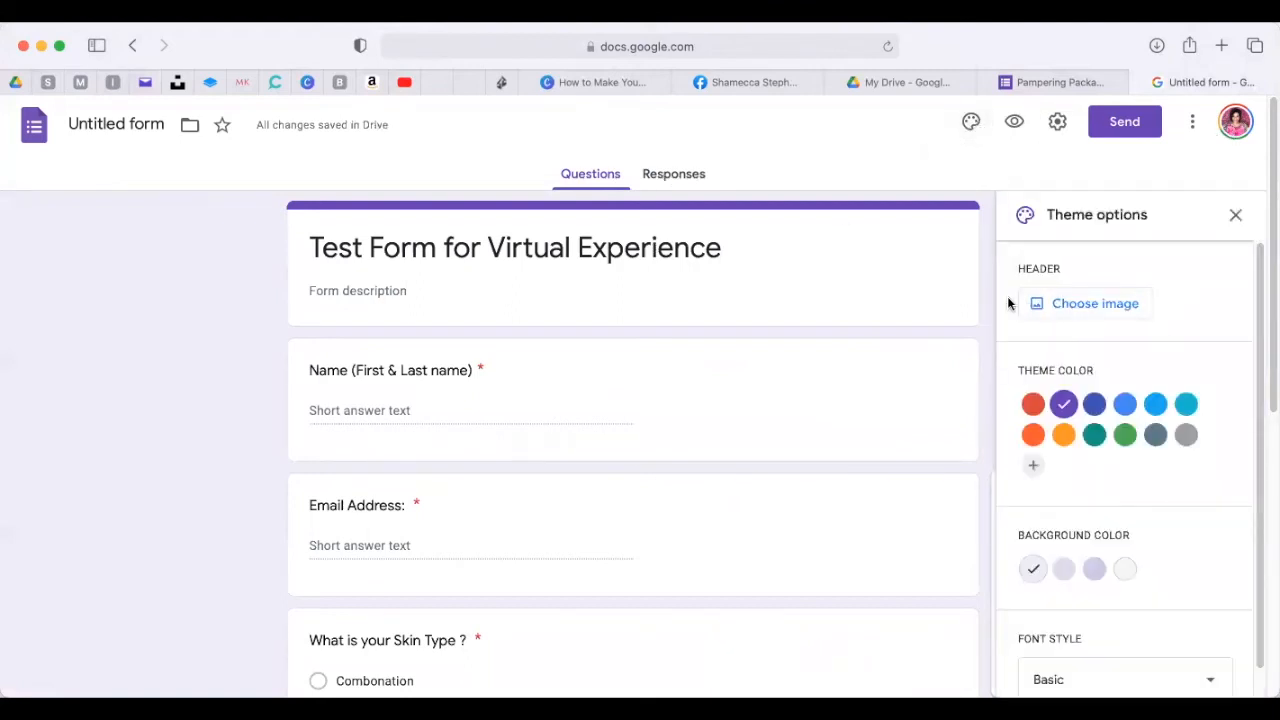
pyautogui.click(1063, 302)
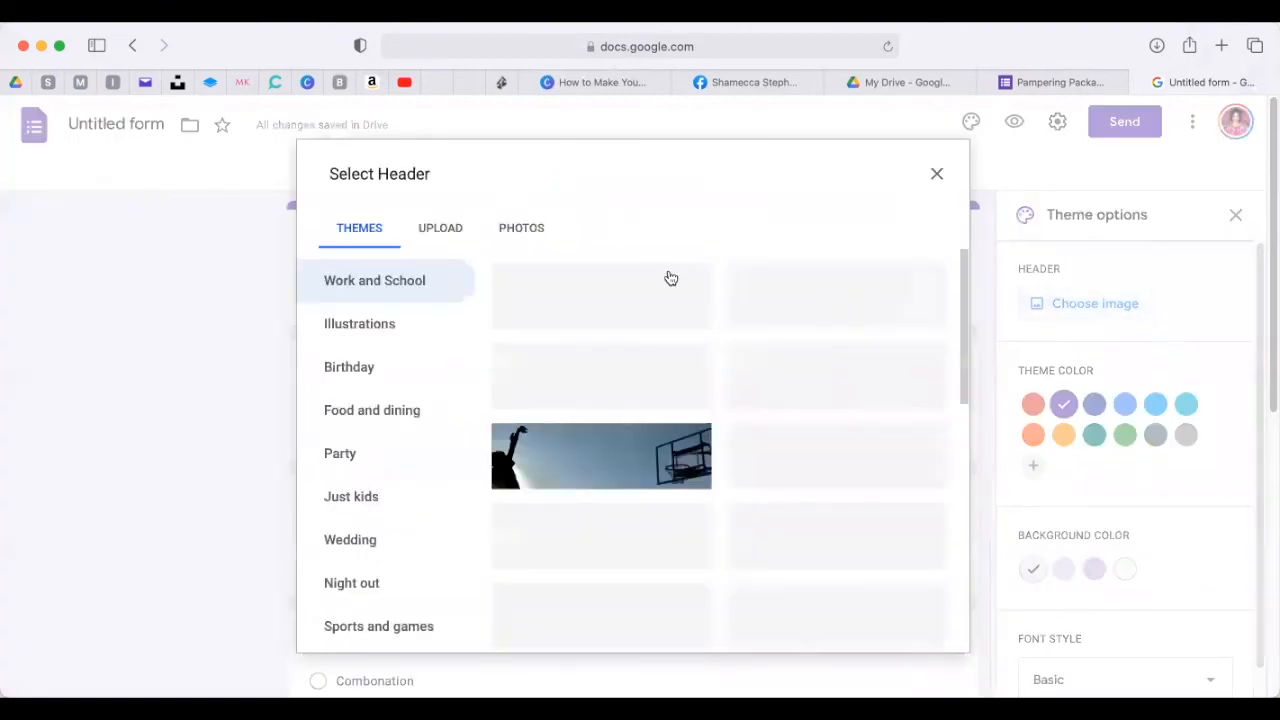
pyautogui.scroll(-1, 878, 383)
pyautogui.scroll(-2, 878, 383)
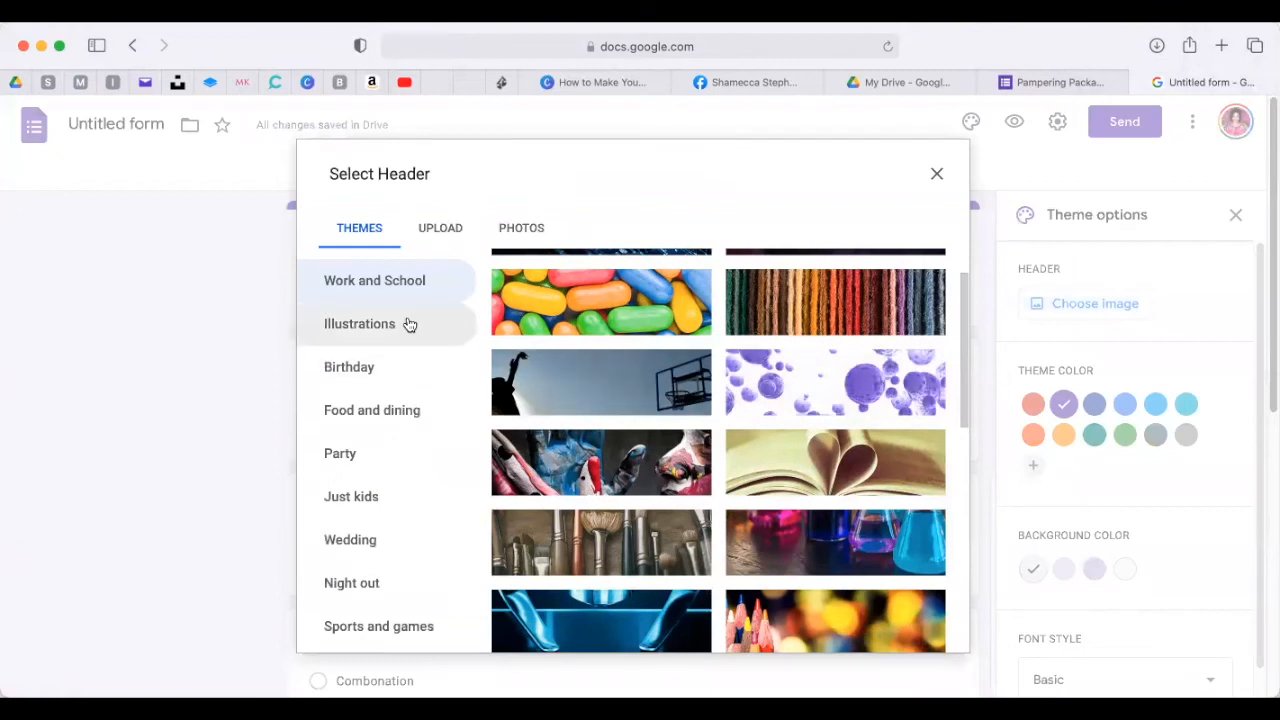
pyautogui.scroll(-4, 409, 324)
pyautogui.scroll(3, 409, 338)
pyautogui.scroll(-3, 409, 338)
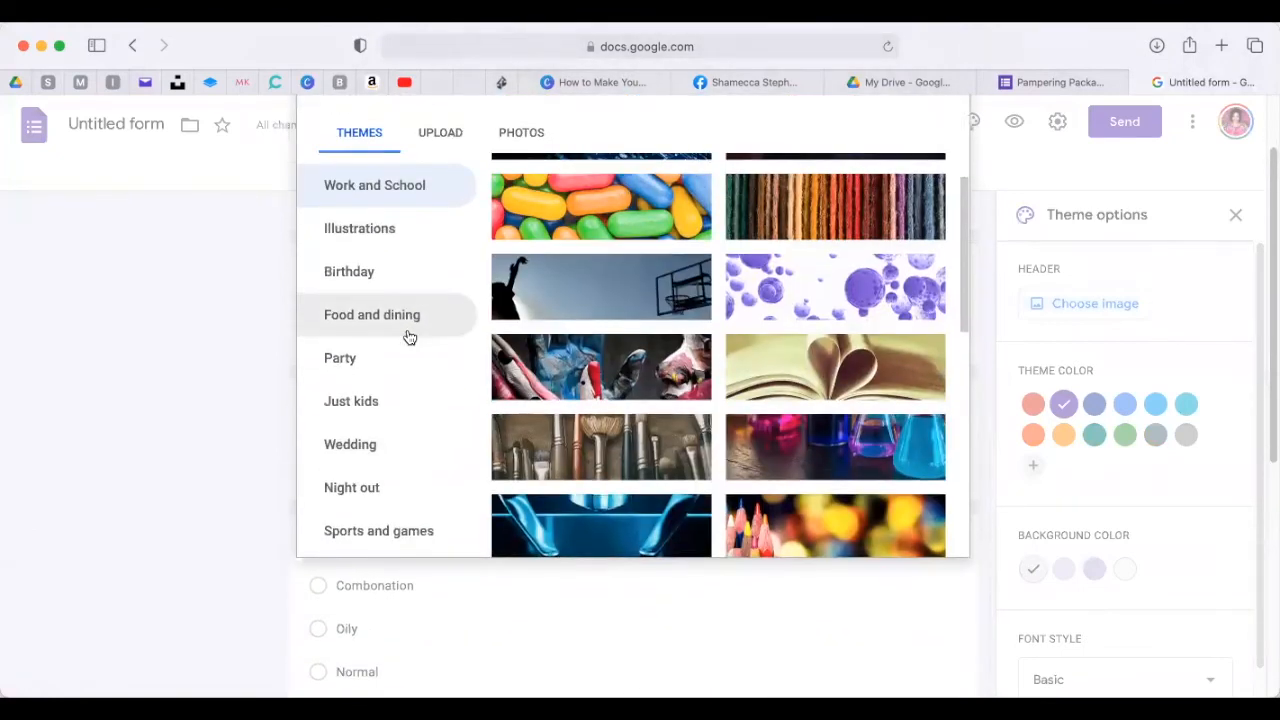
pyautogui.scroll(1, 409, 338)
pyautogui.scroll(2, 409, 337)
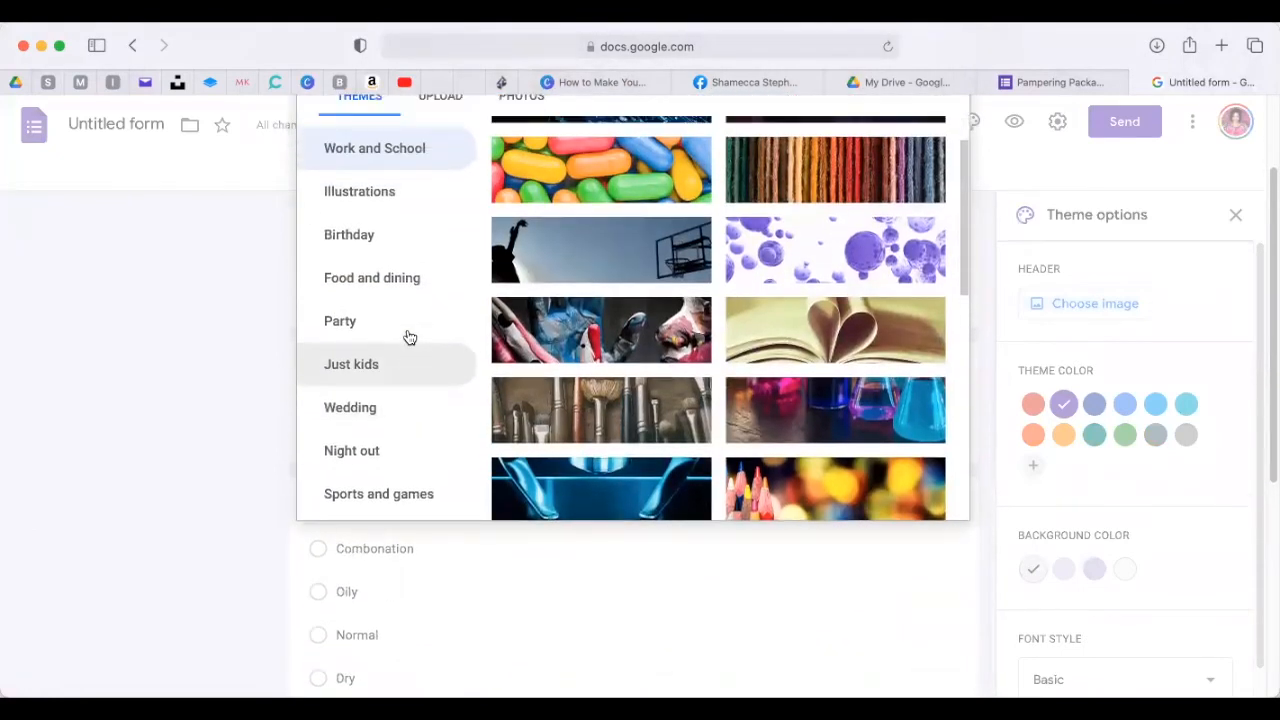
pyautogui.scroll(2, 403, 320)
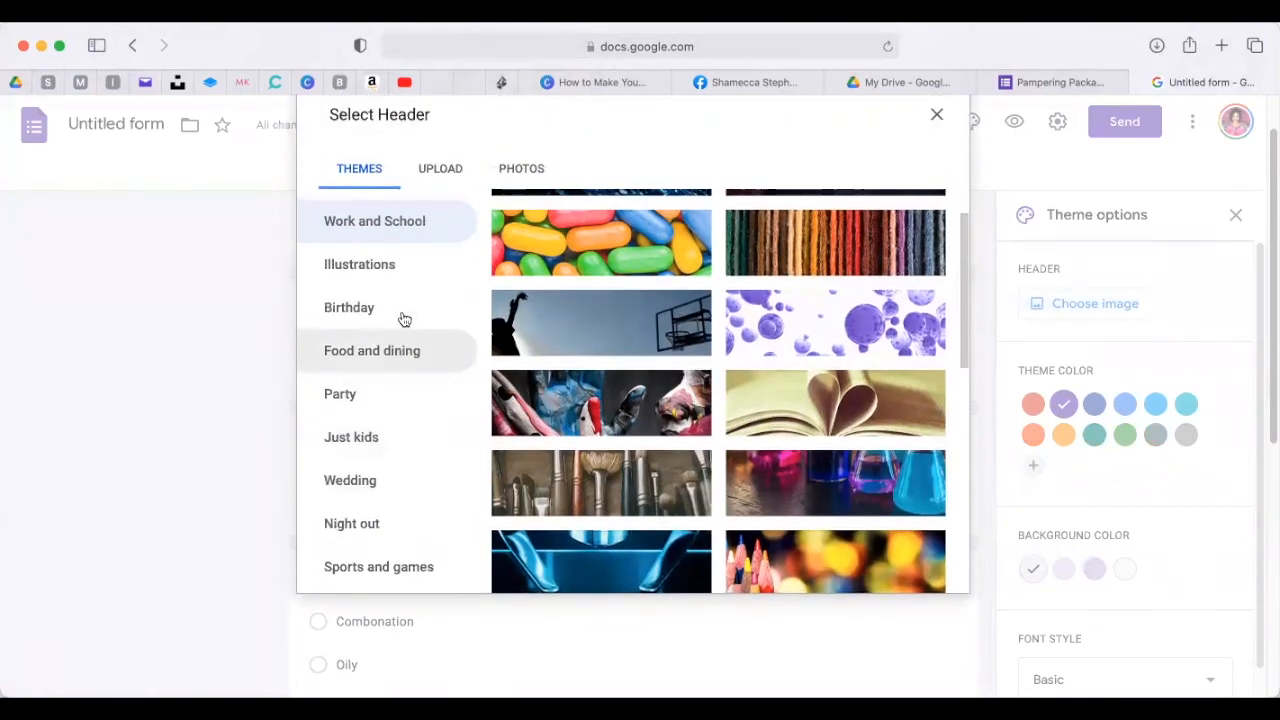
# Check the header upload option and insert the purple spheres image from the Work and School themes as the form's header.
pyautogui.click(452, 173)
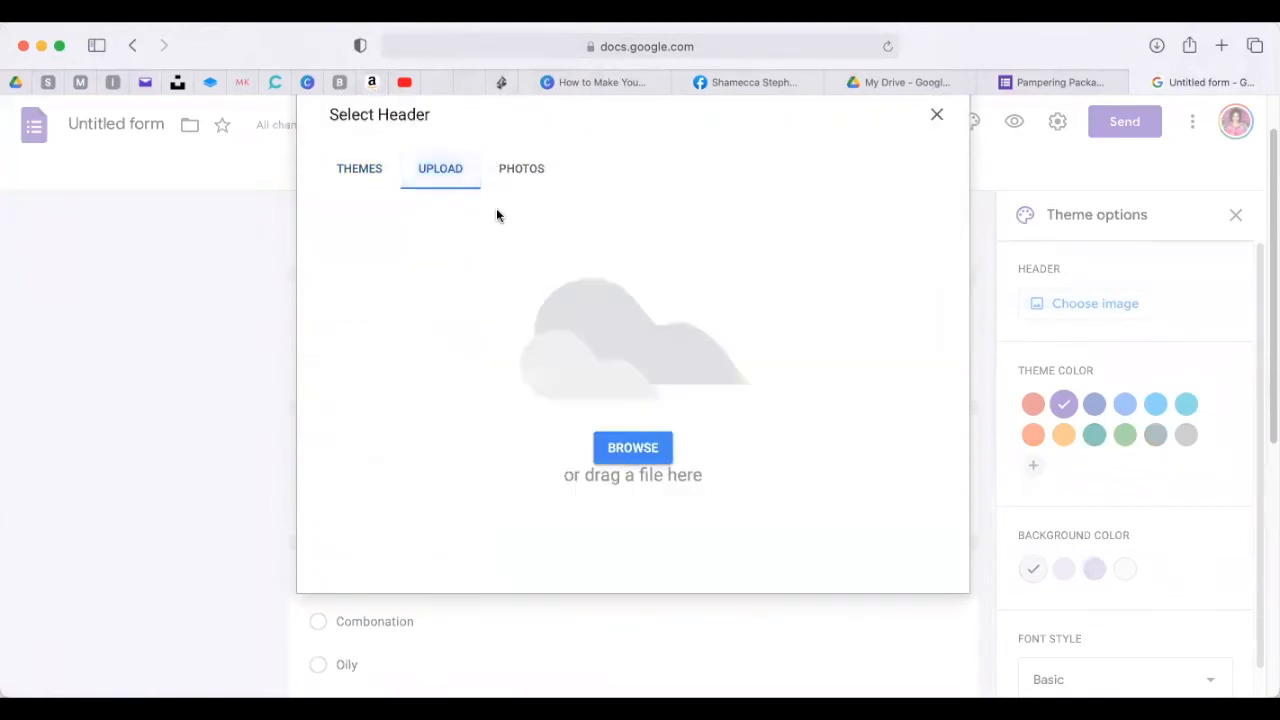
pyautogui.click(630, 450)
pyautogui.click(348, 172)
pyautogui.scroll(-1, 857, 468)
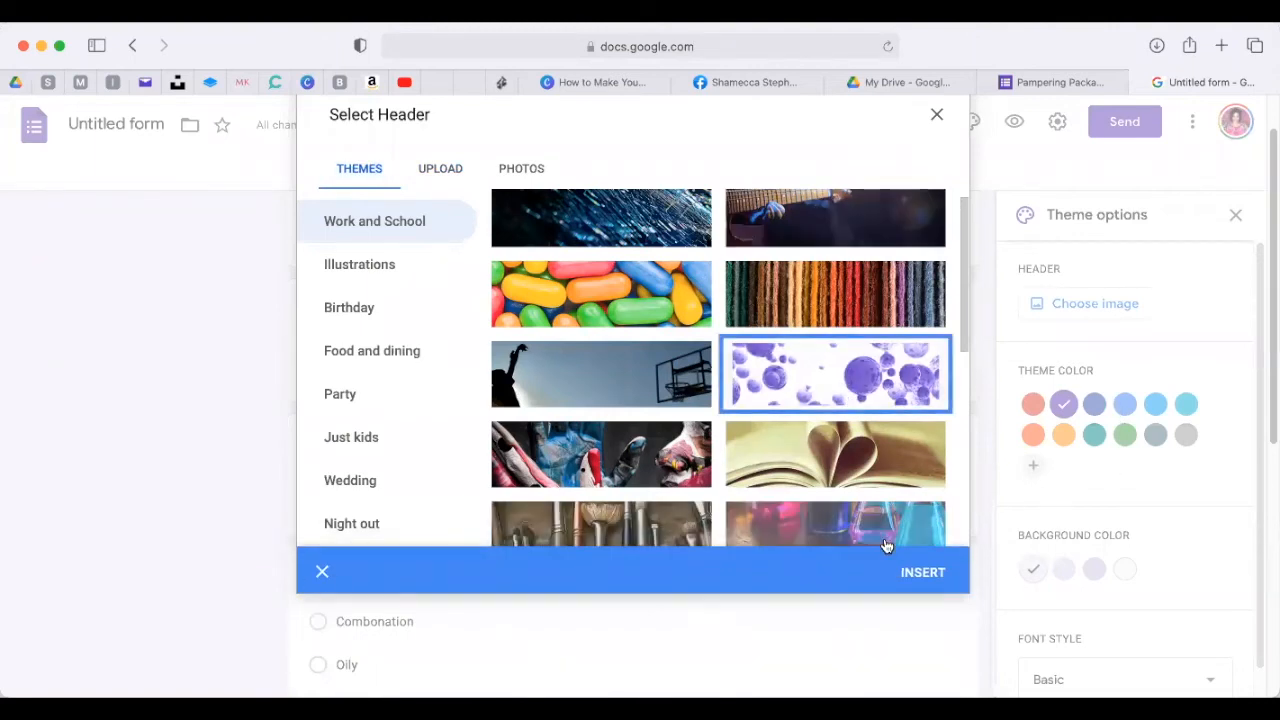
pyautogui.scroll(-1, 1032, 417)
pyautogui.click(928, 466)
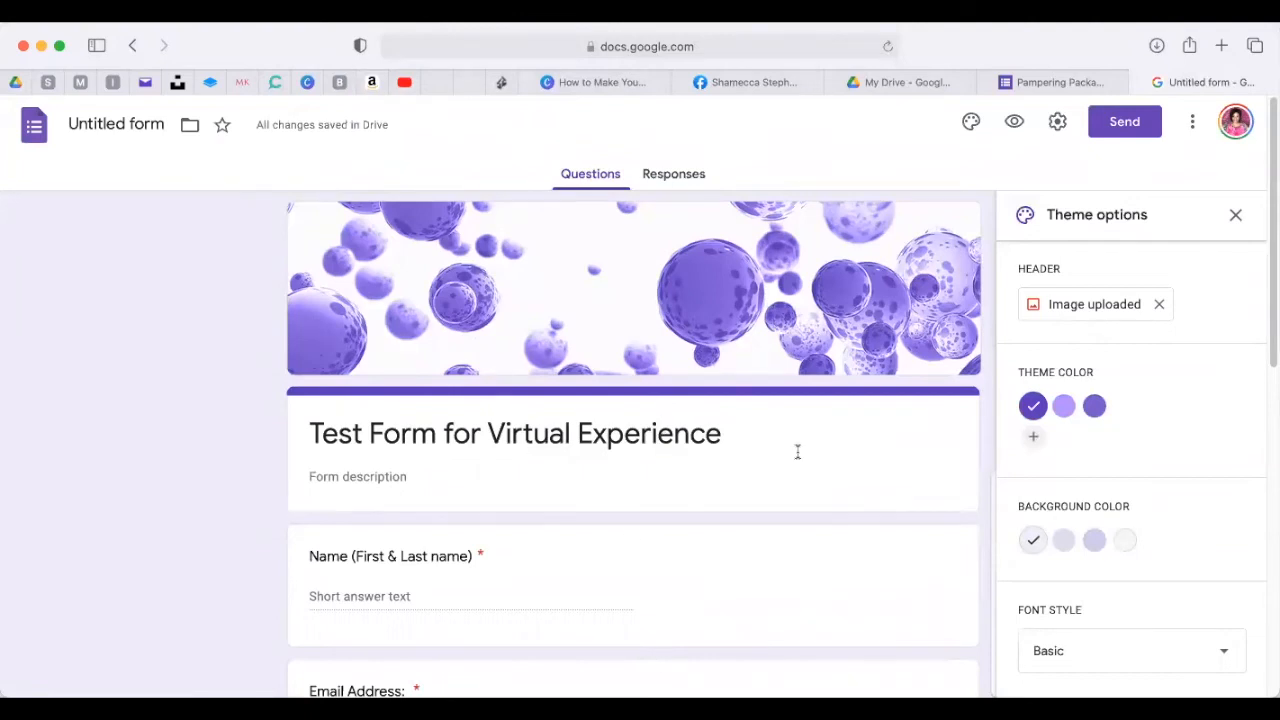
# Review the styled form and the options available for its responses, and return to the questions.
pyautogui.scroll(-5, 1169, 490)
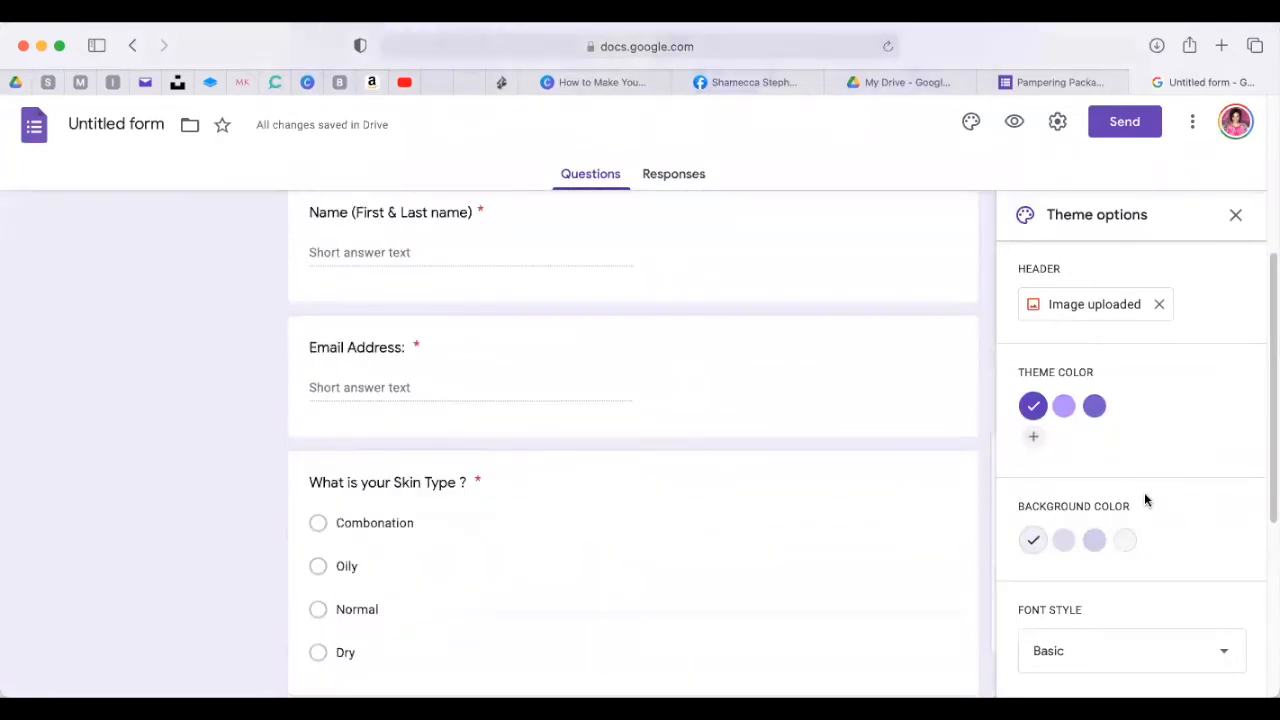
pyautogui.scroll(-3, 838, 489)
pyautogui.scroll(8, 1160, 529)
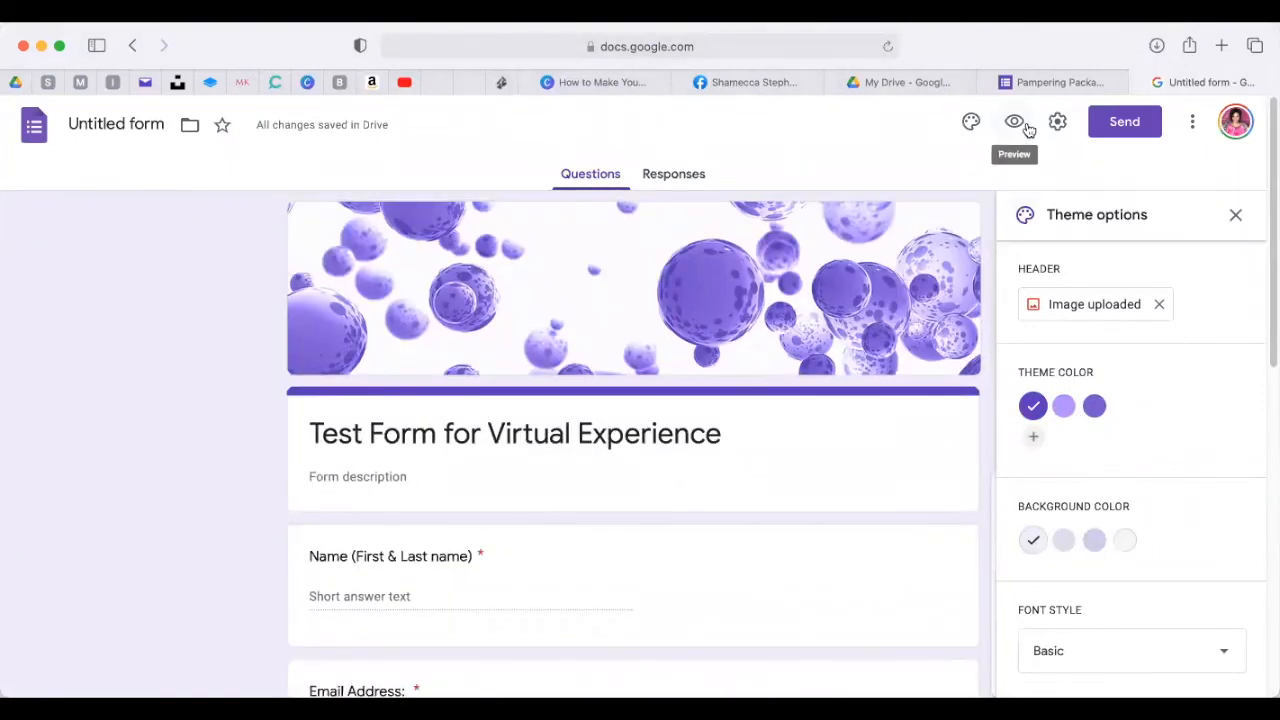
pyautogui.click(698, 176)
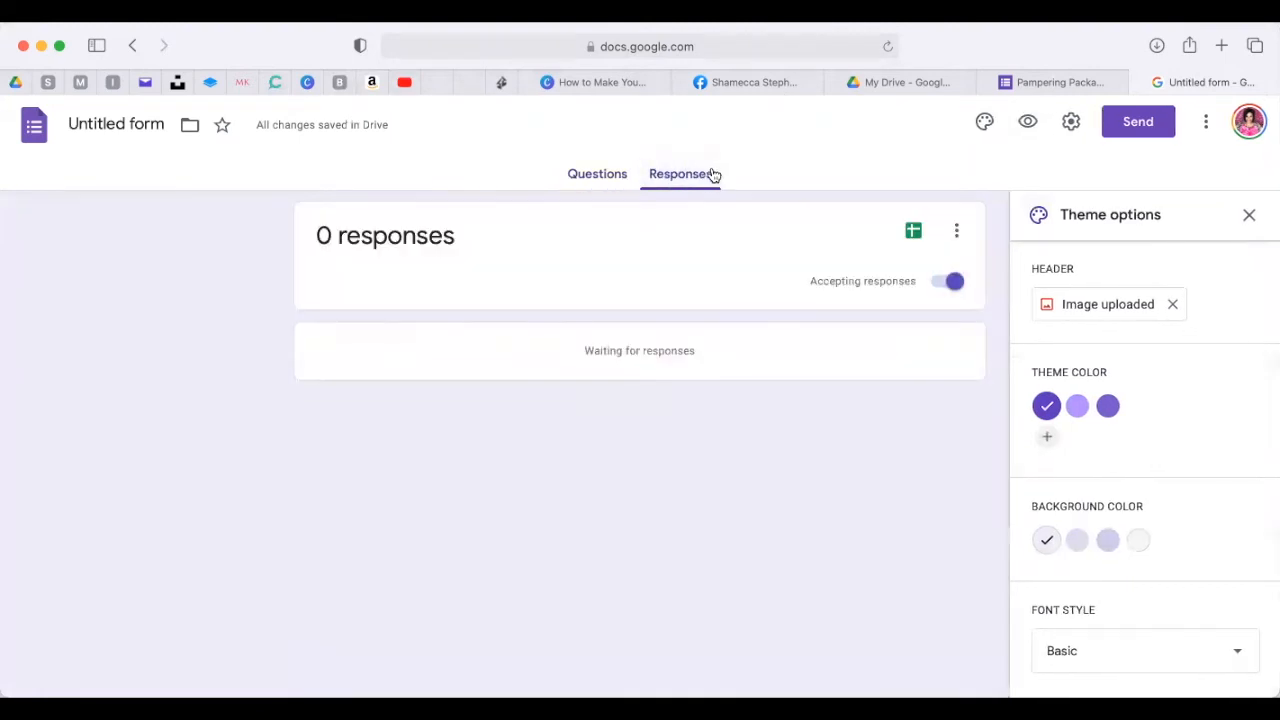
pyautogui.click(955, 233)
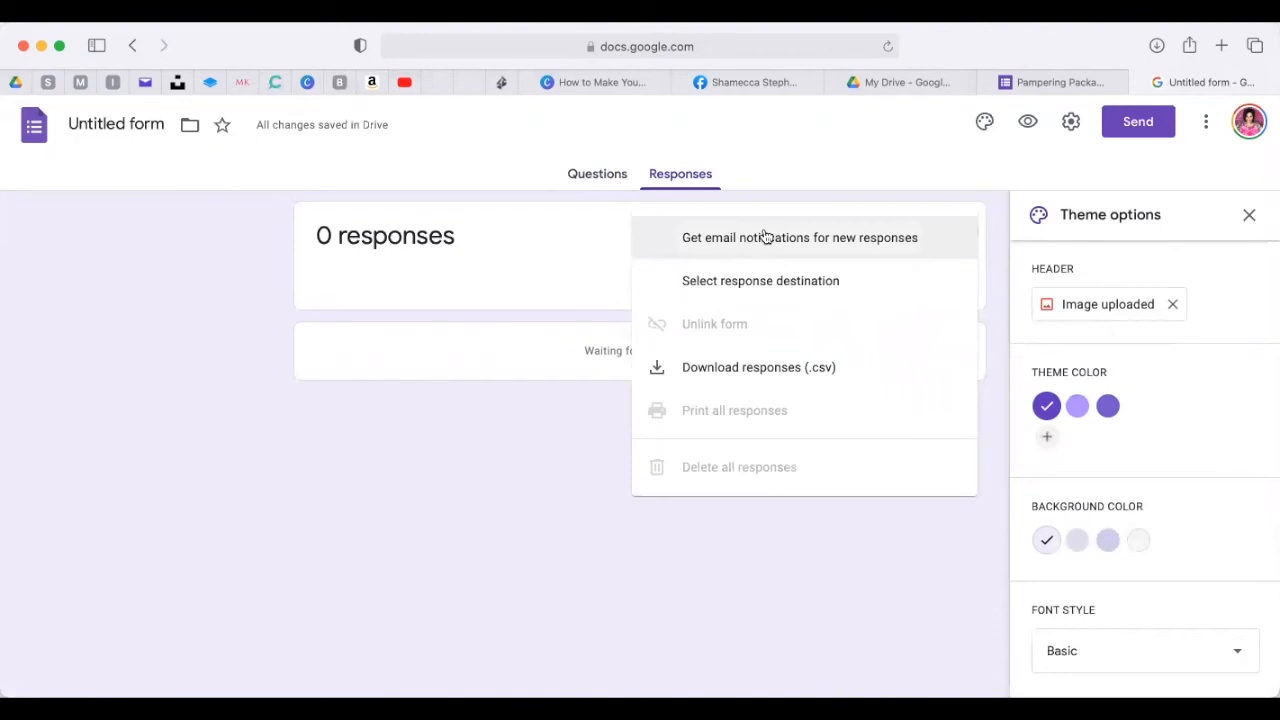
pyautogui.click(845, 178)
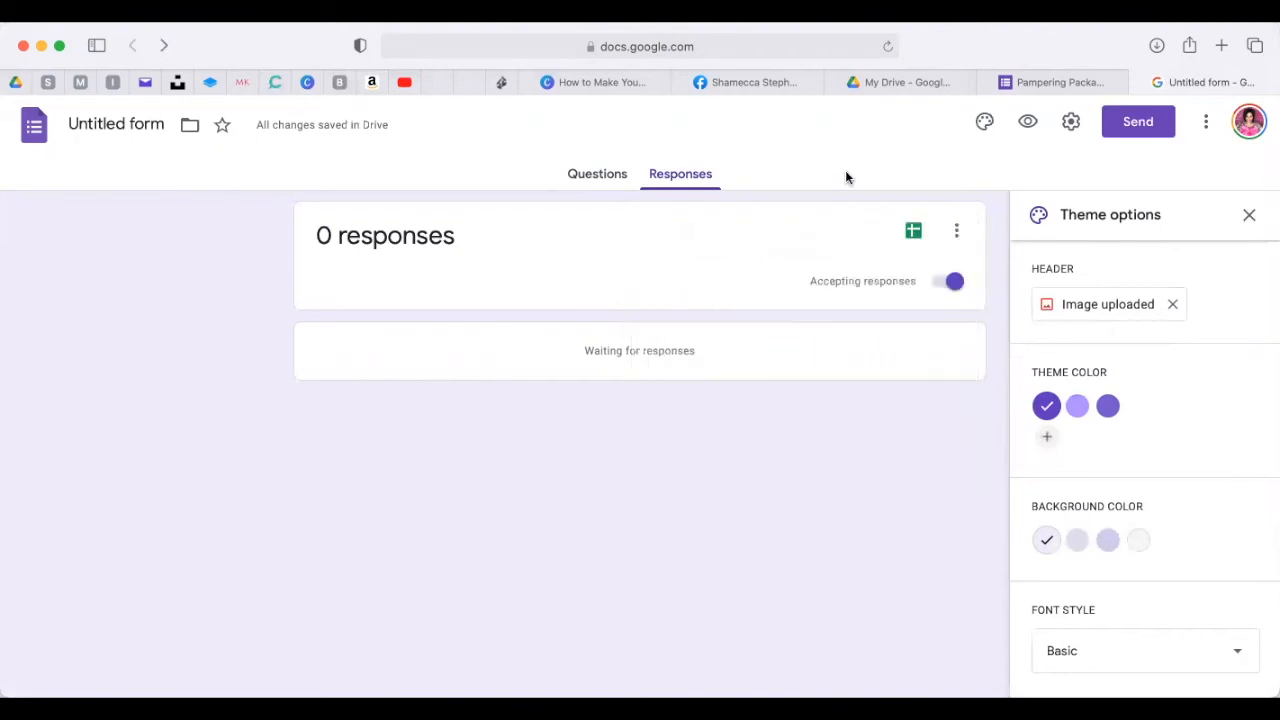
pyautogui.click(591, 176)
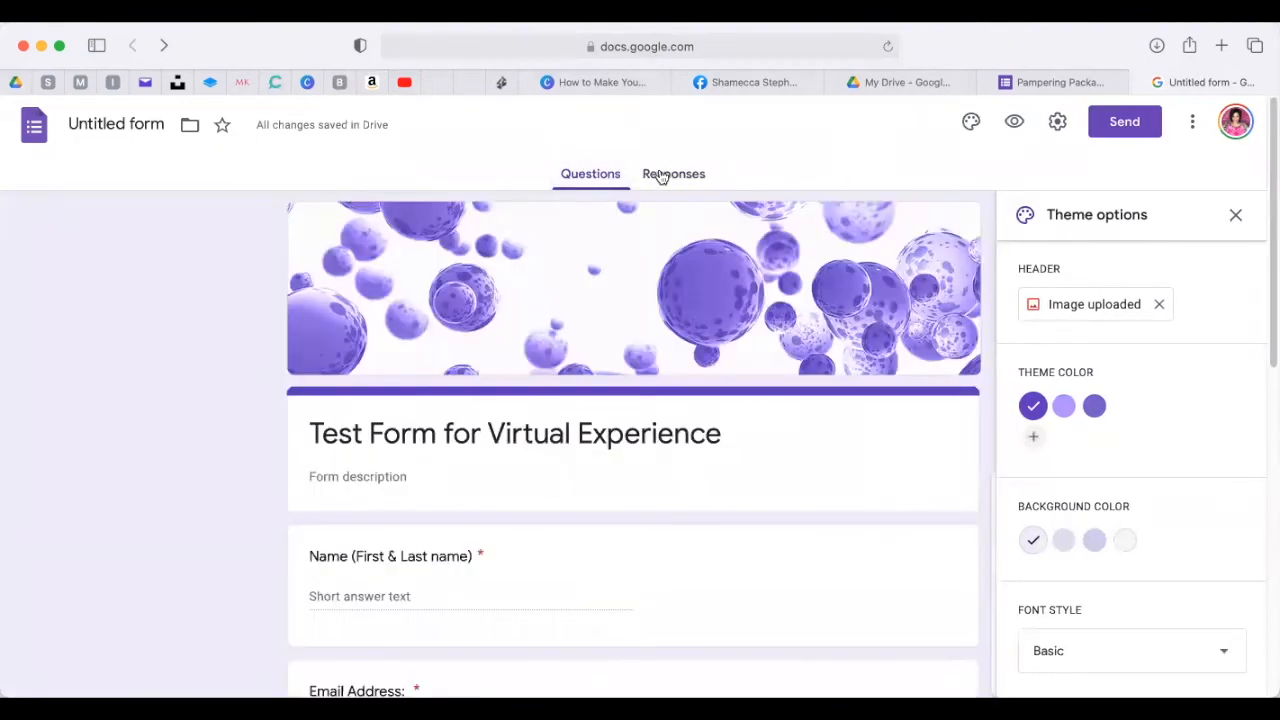
# Turn on email notifications for new responses and go back to the form's questions.
pyautogui.click(662, 176)
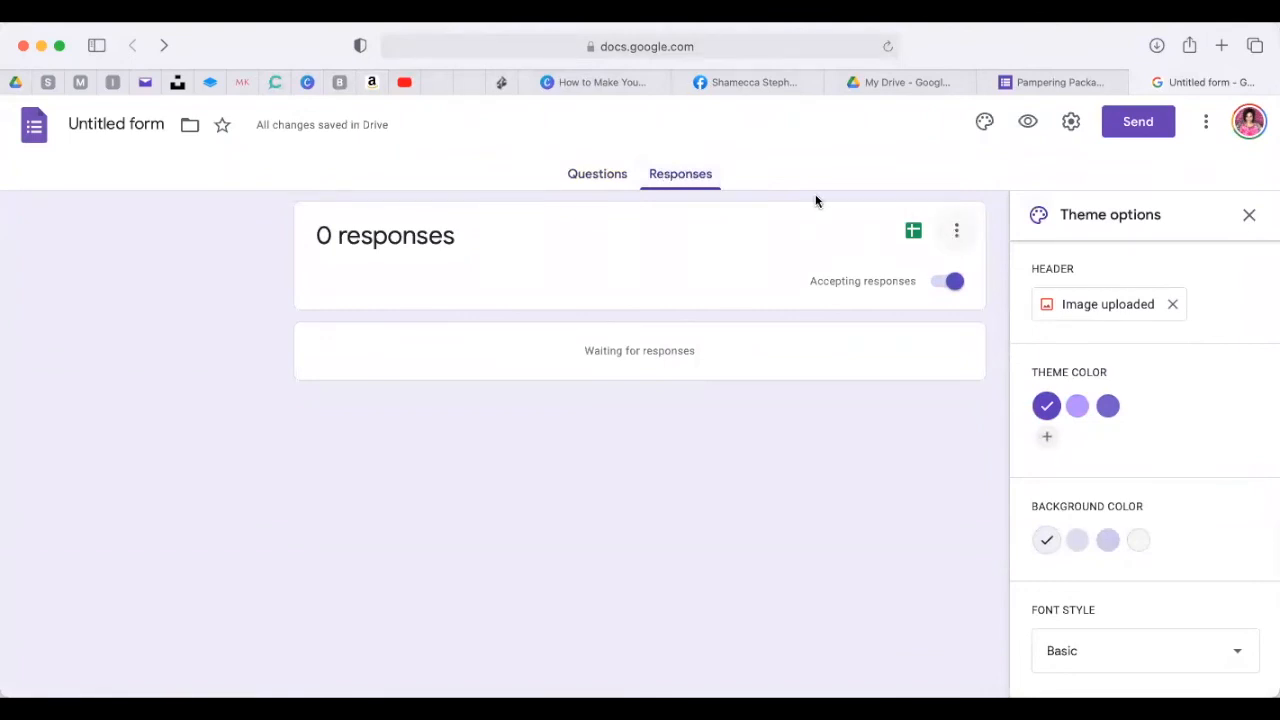
pyautogui.click(958, 232)
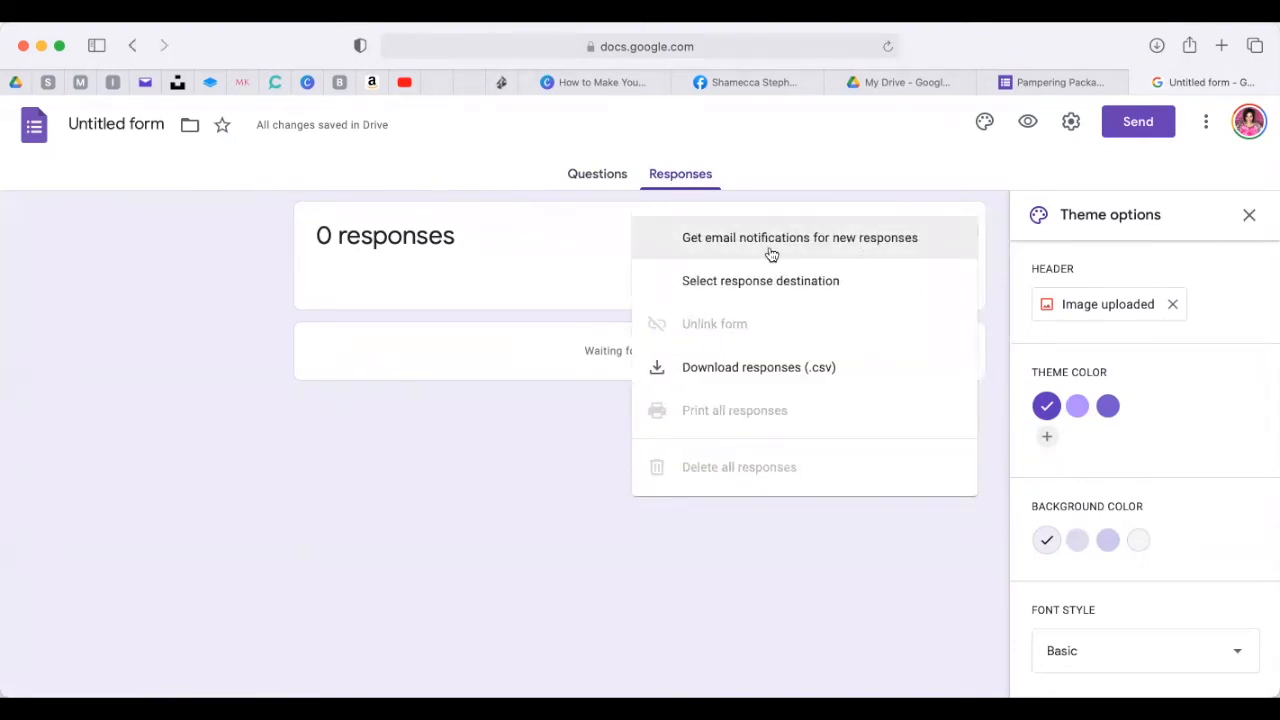
pyautogui.click(771, 255)
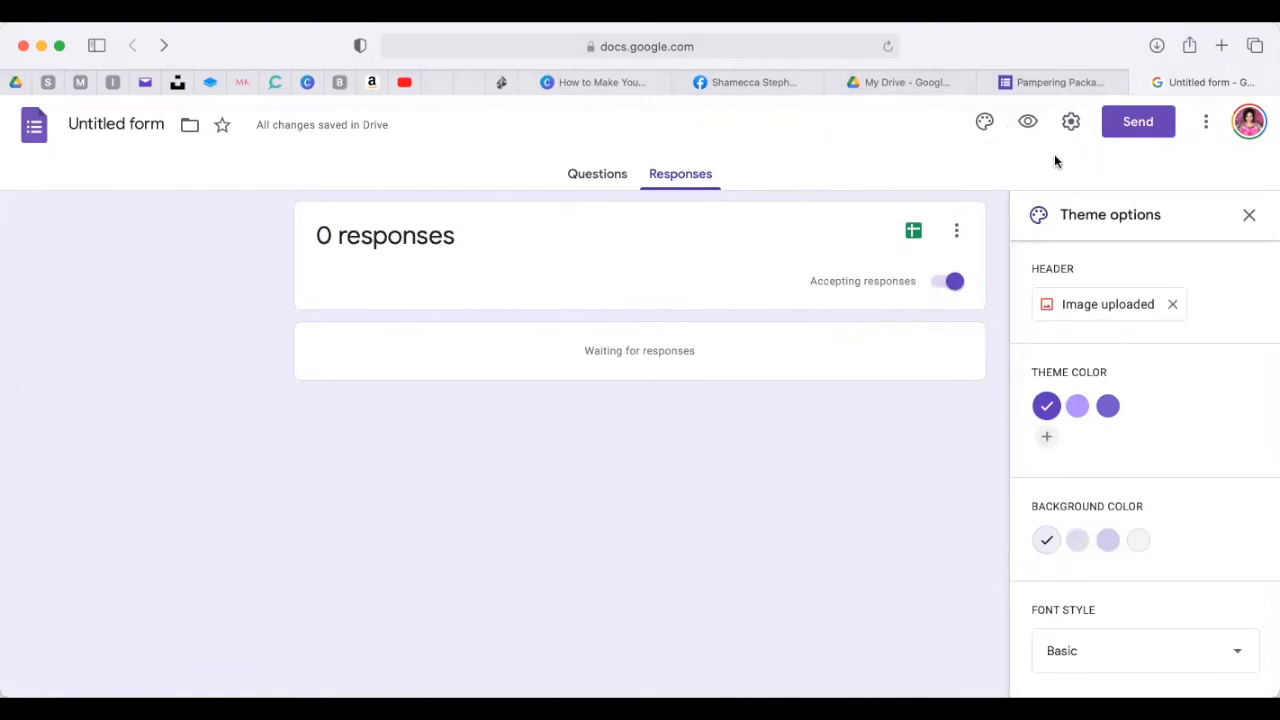
pyautogui.click(572, 176)
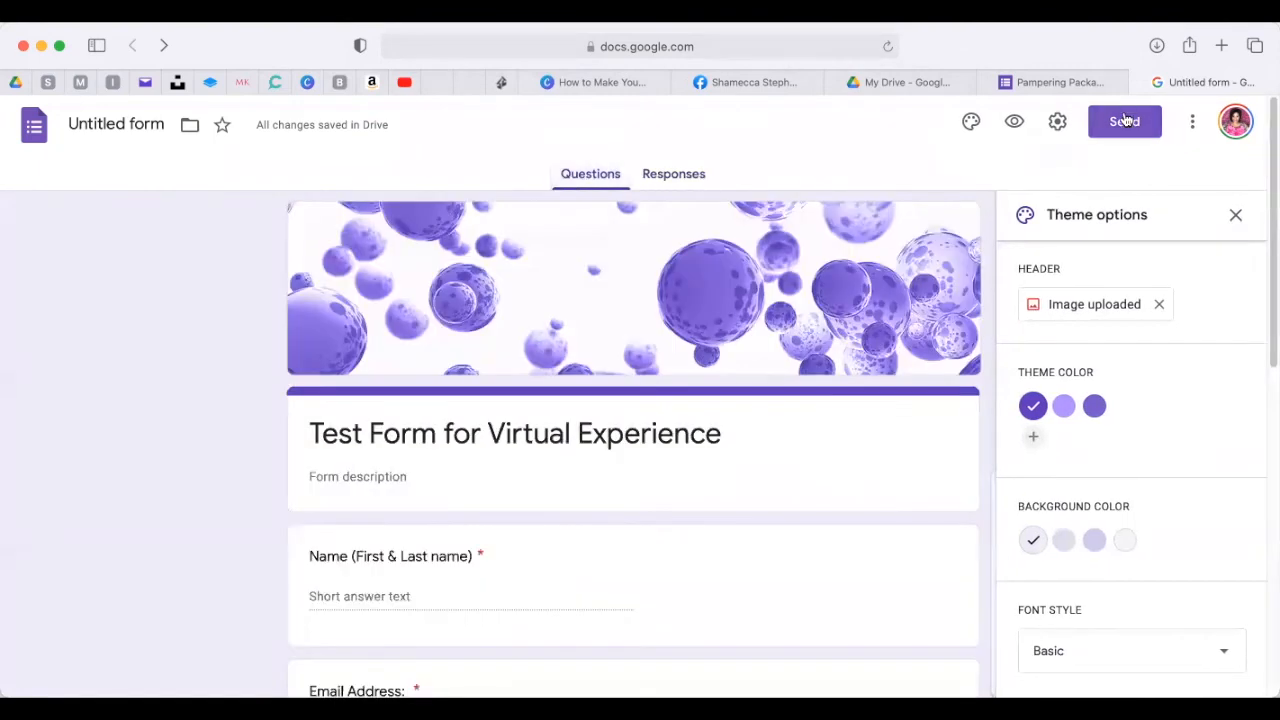
# Generate a shortened link for sending the form, copy it and close the send dialog.
pyautogui.click(1126, 121)
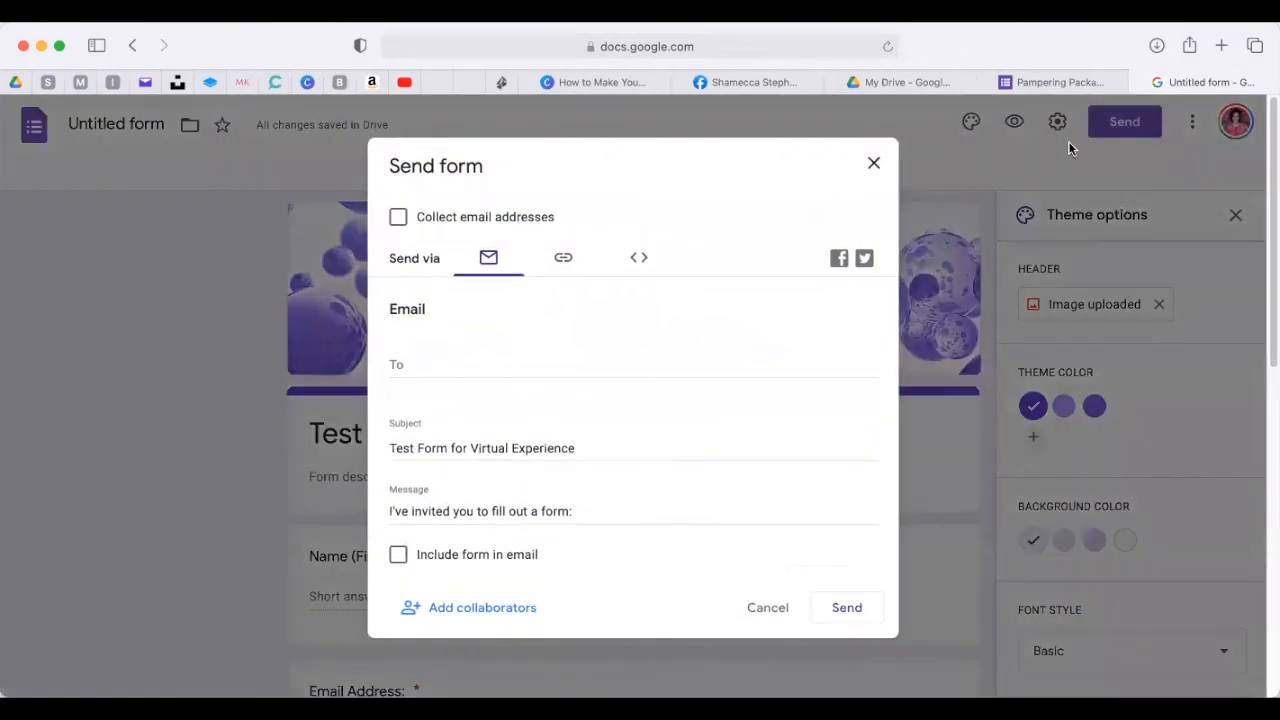
pyautogui.click(563, 258)
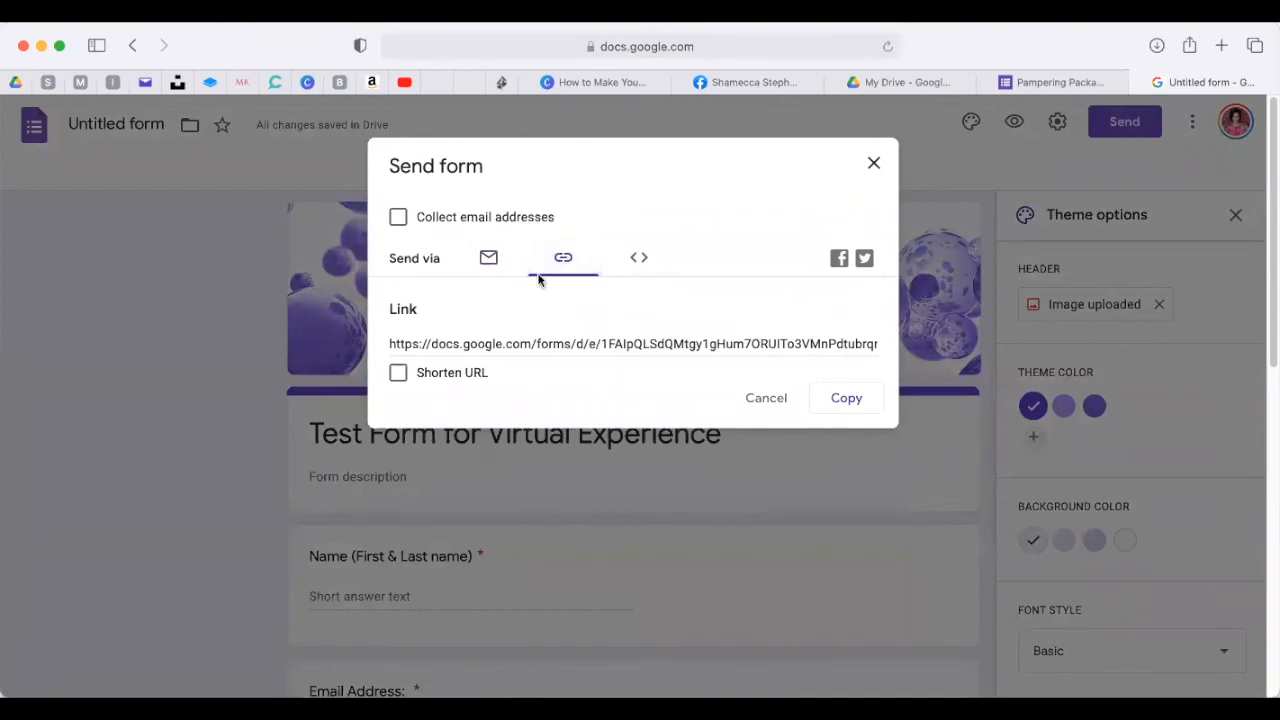
pyautogui.click(399, 373)
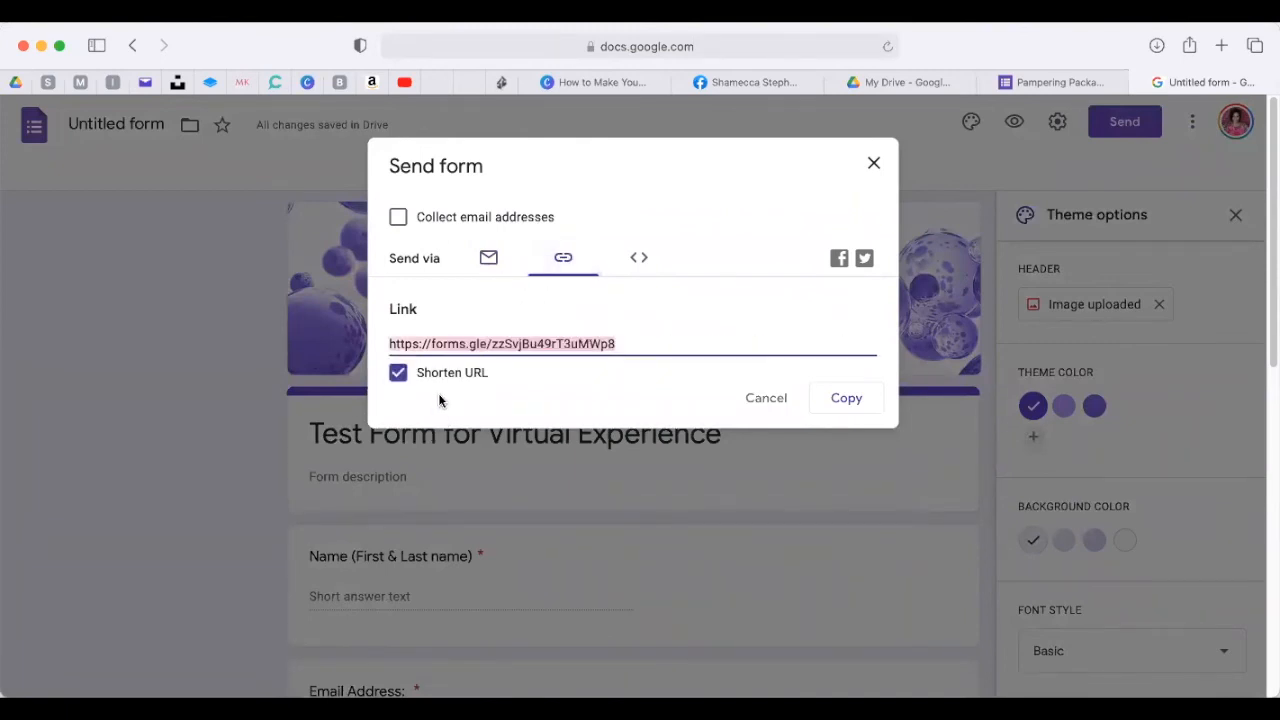
pyautogui.rightClick(497, 343)
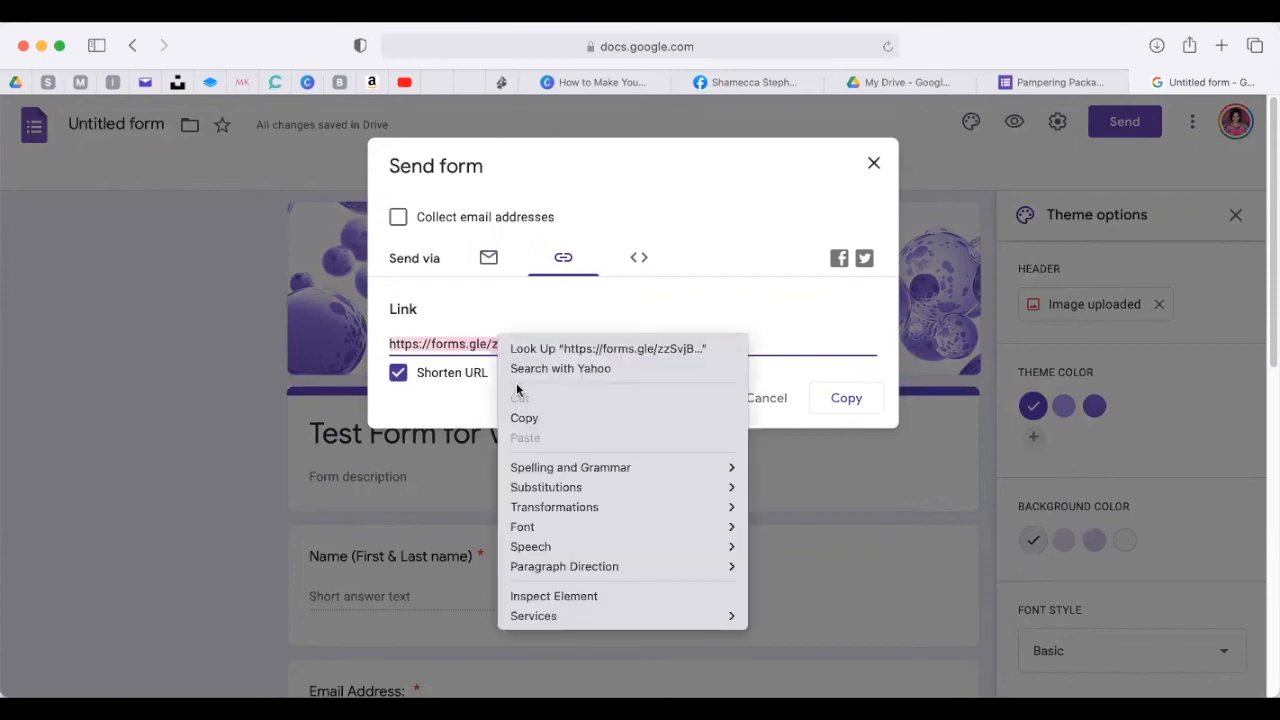
pyautogui.click(533, 413)
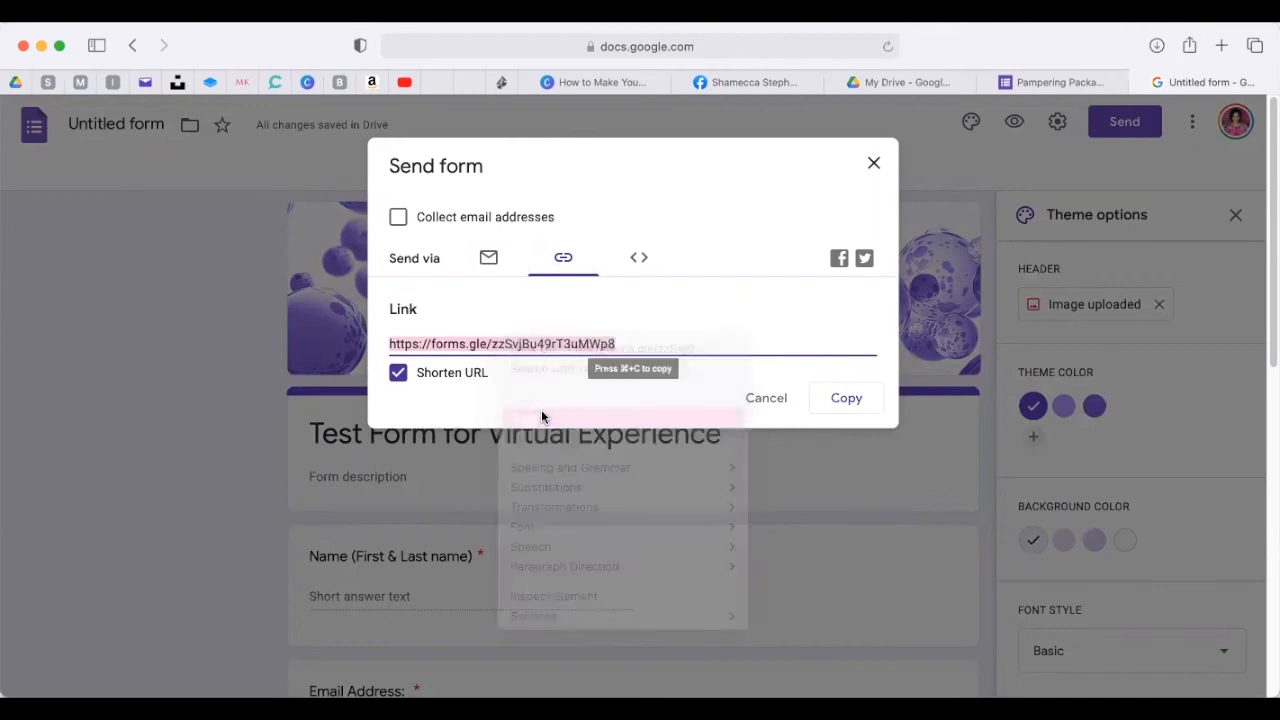
pyautogui.click(857, 410)
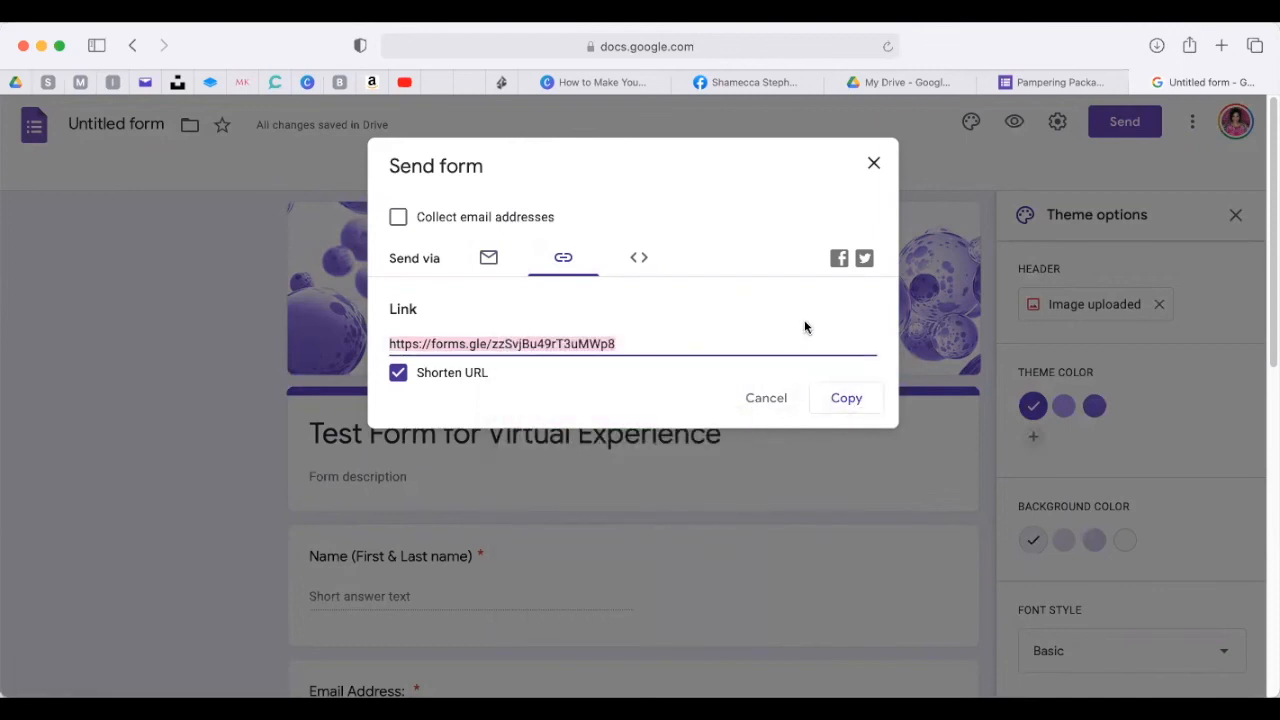
pyautogui.click(876, 162)
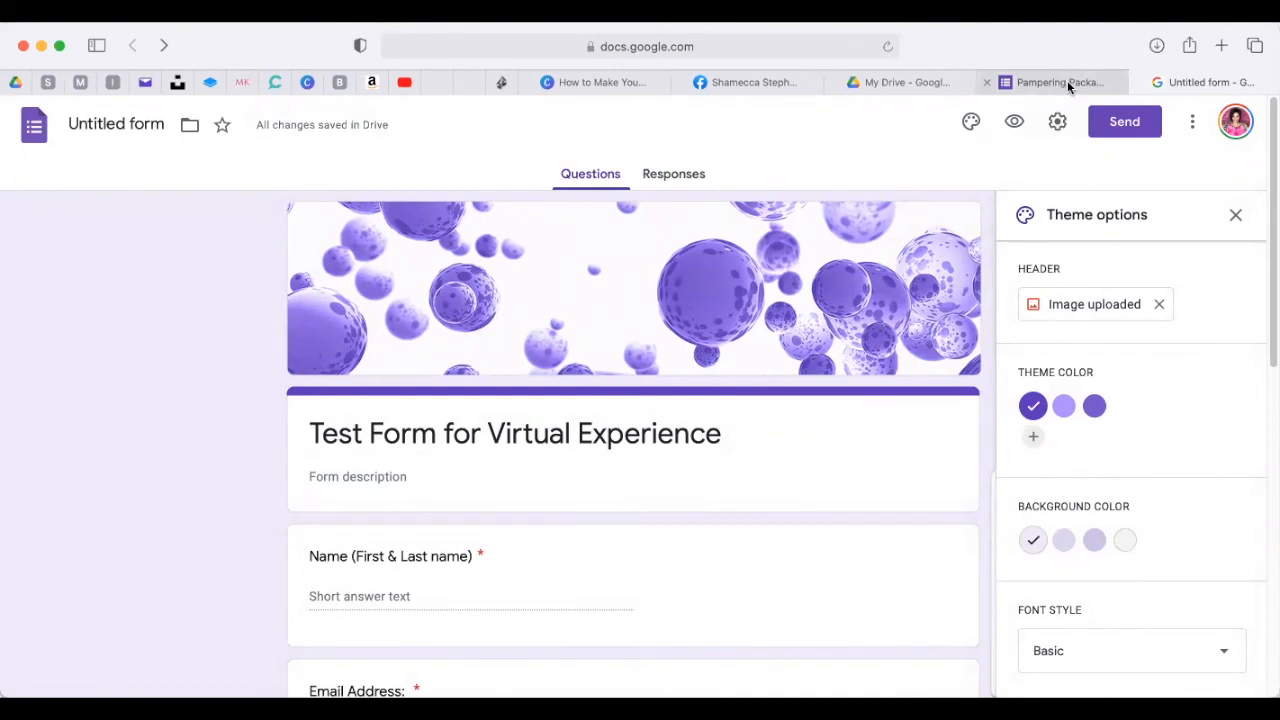
# Open Facebook in a new browser tab and go to its Groups page.
pyautogui.click(1221, 46)
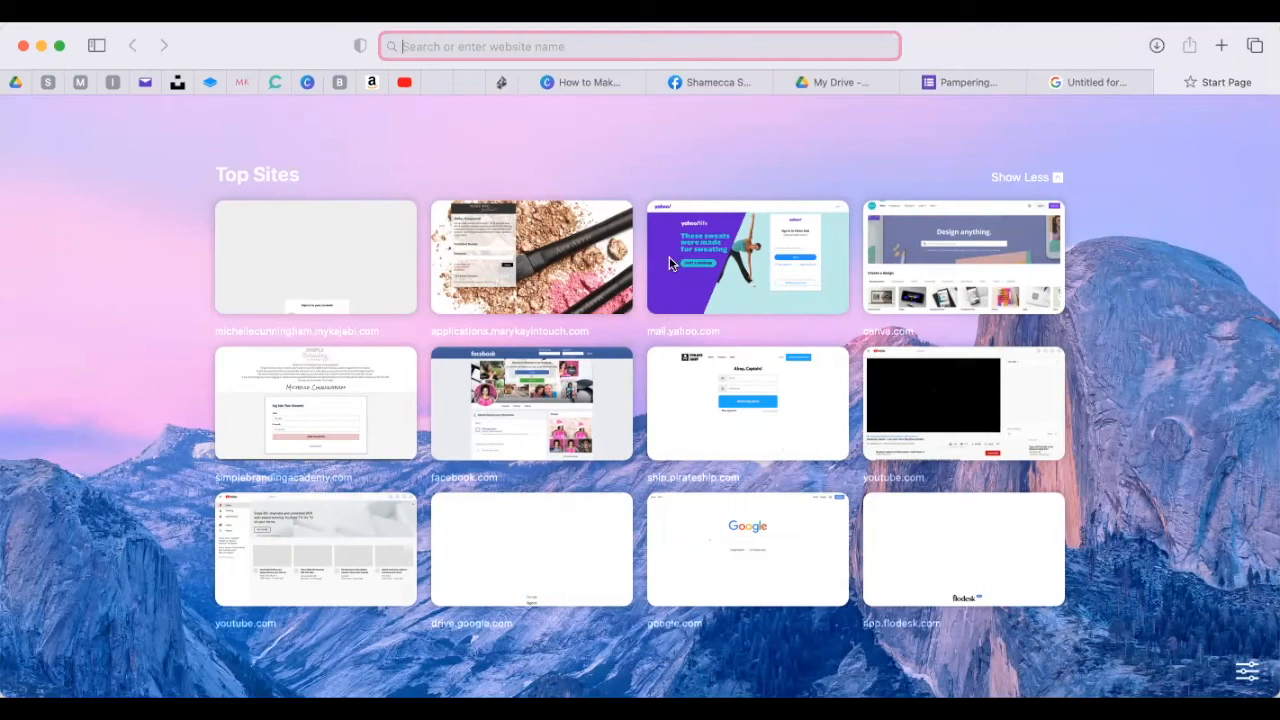
pyautogui.click(520, 405)
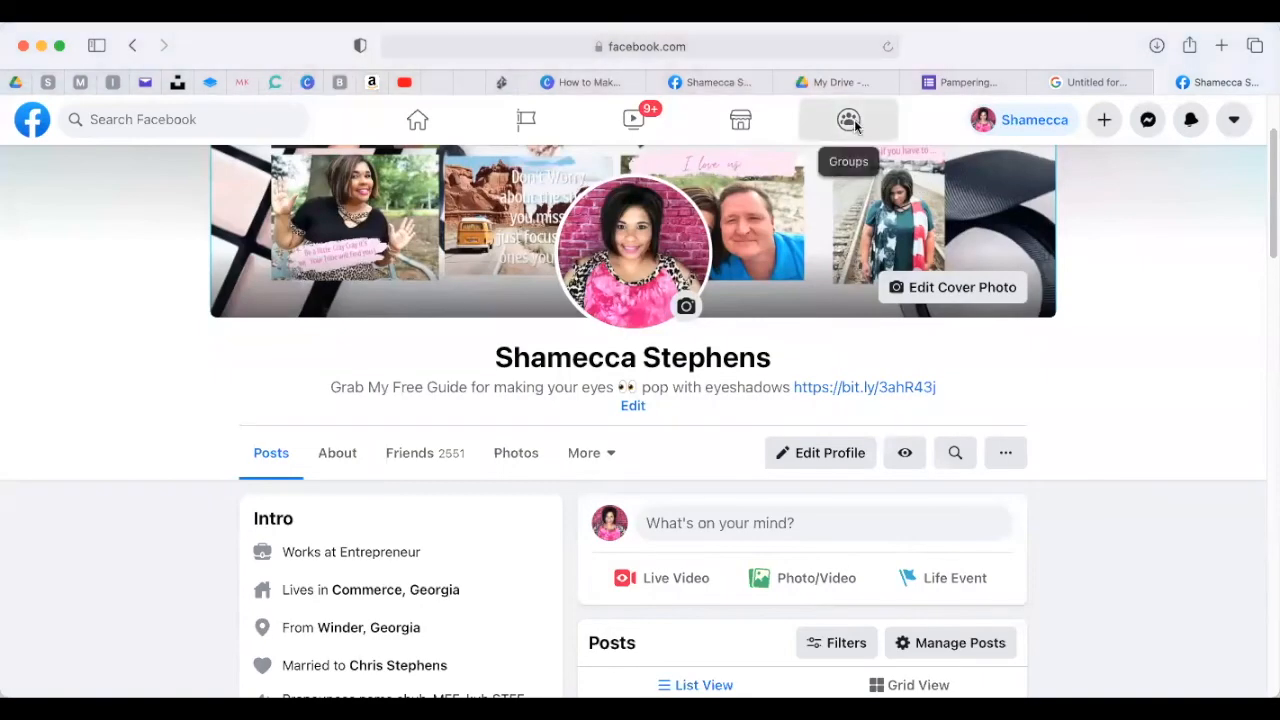
pyautogui.click(849, 120)
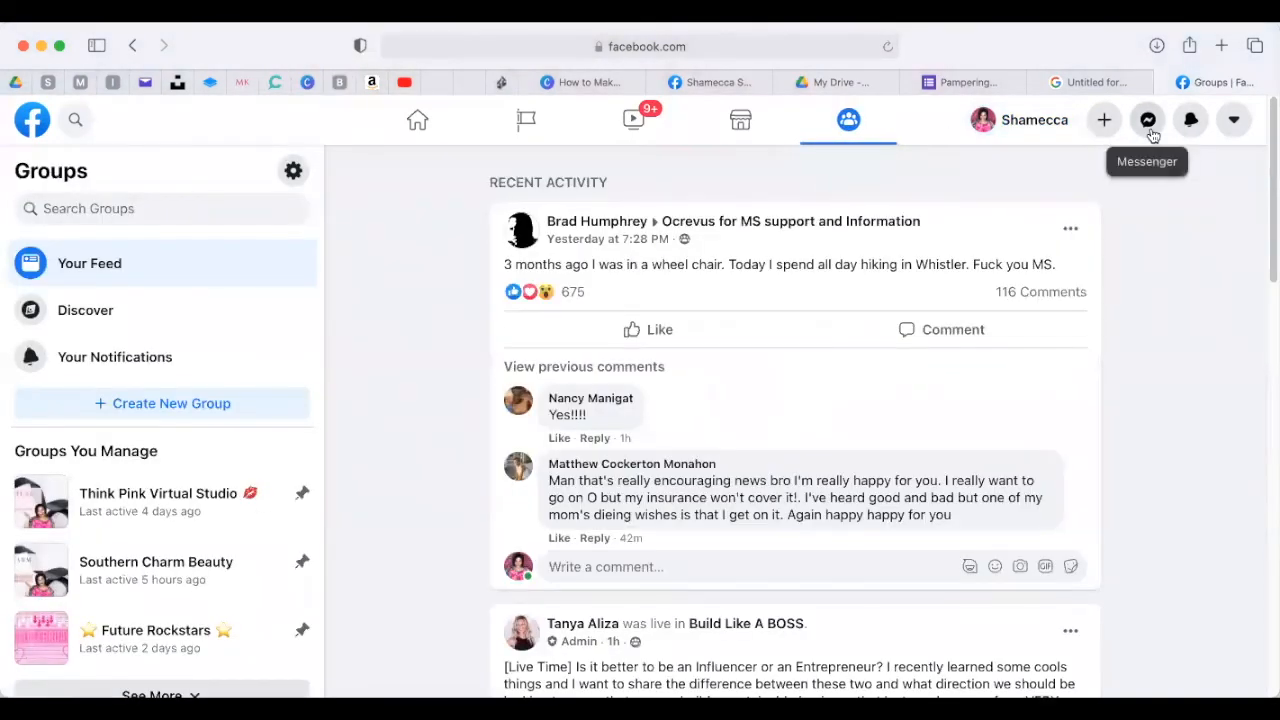
# Open the Messenger conversation whose latest message is "Been thinking about this for days".
pyautogui.click(1148, 121)
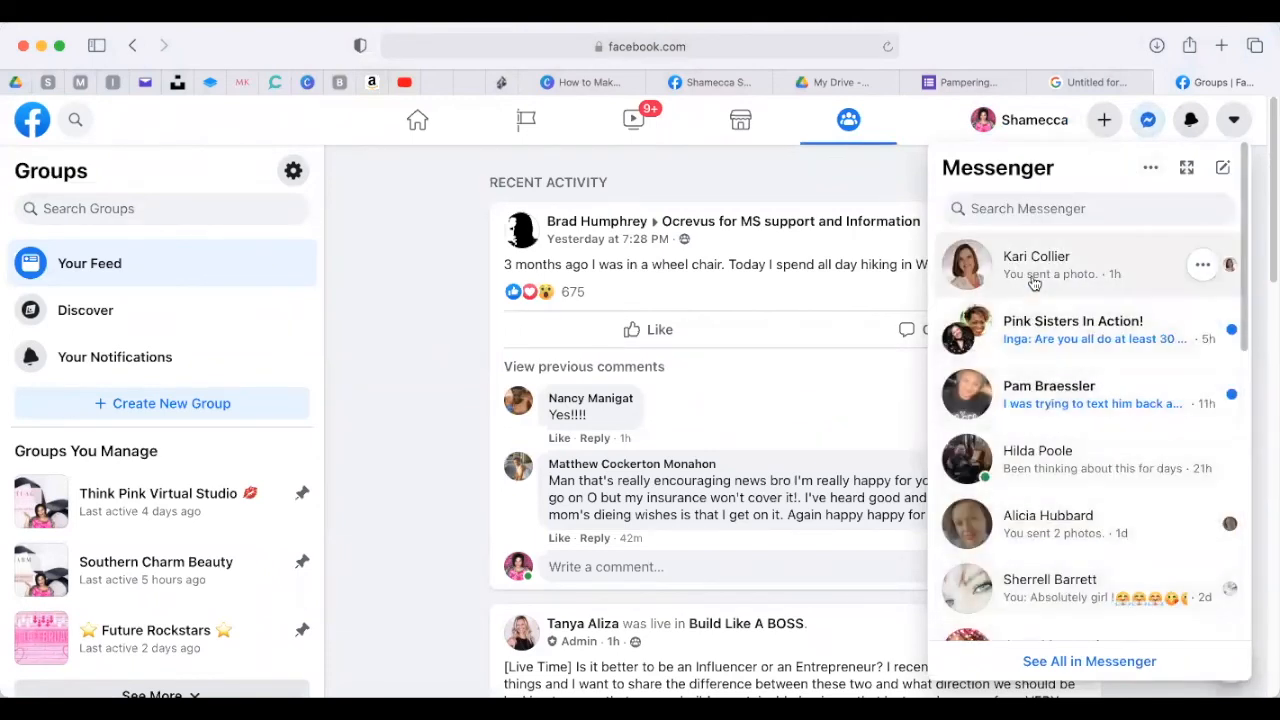
pyautogui.scroll(-1, 1030, 320)
pyautogui.scroll(-1, 1028, 346)
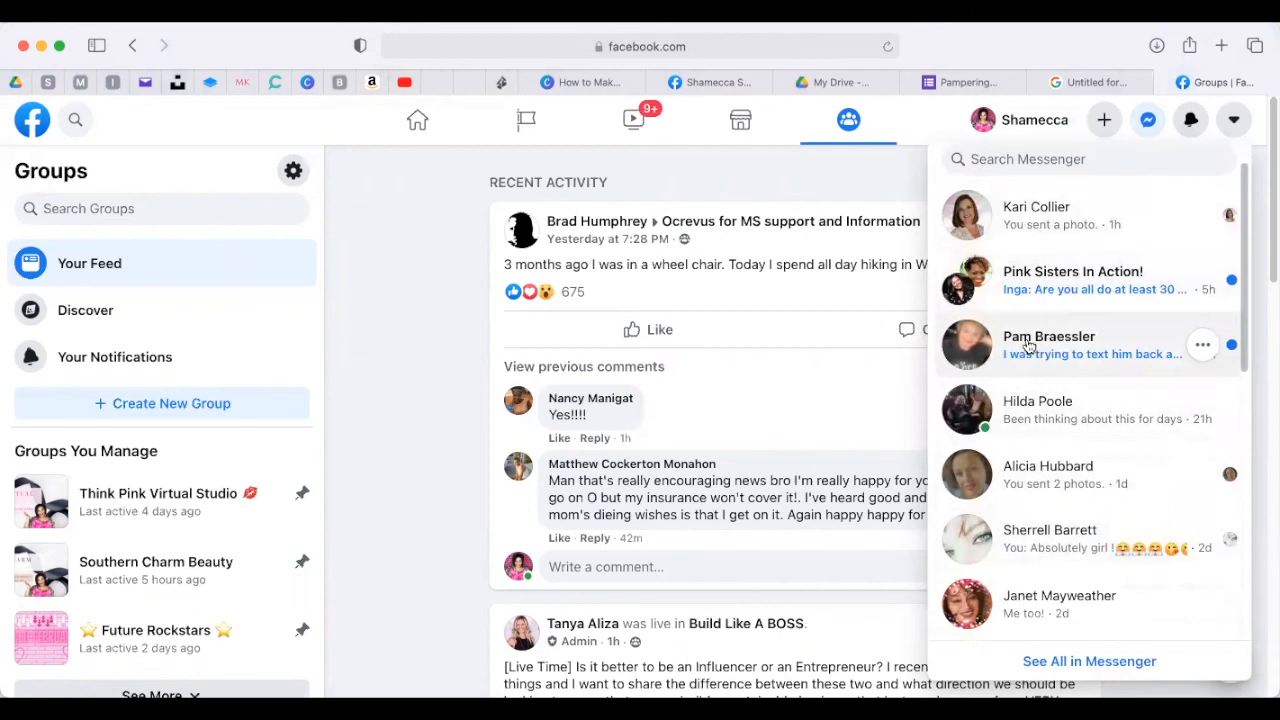
pyautogui.click(1045, 410)
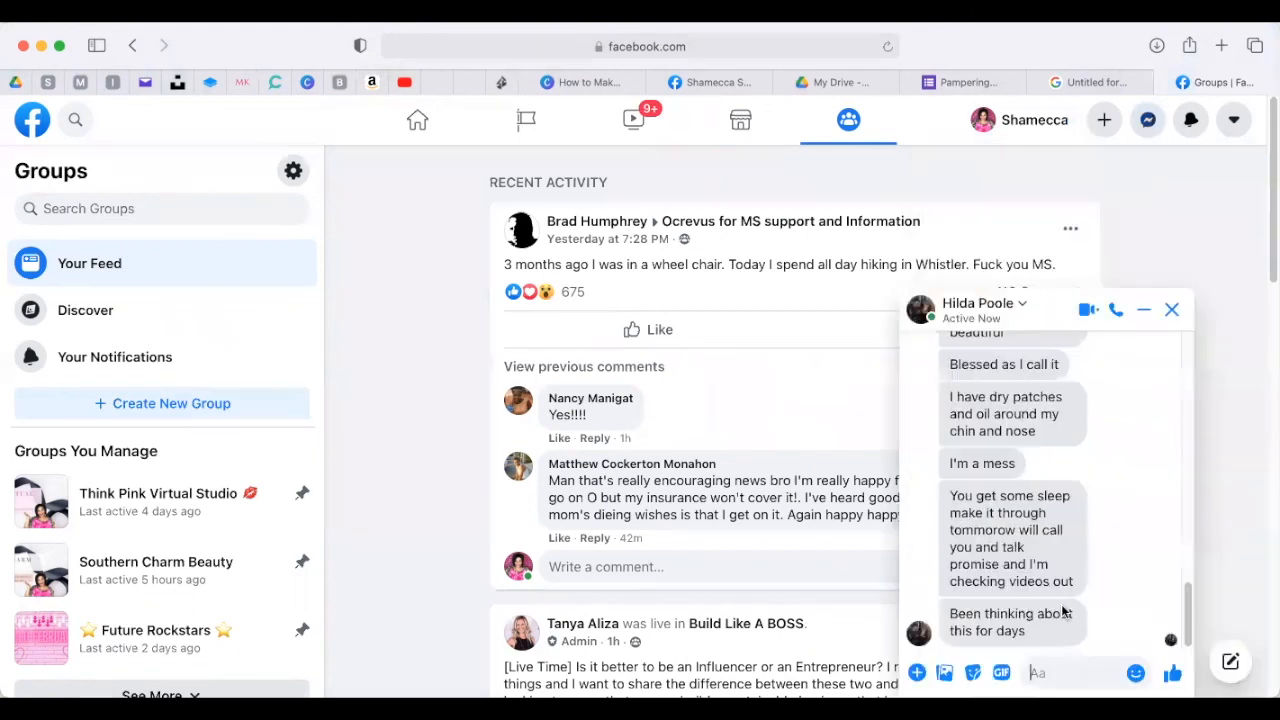
# Paste the form's shortened link into the conversation's message field and clear the draft without sending it.
pyautogui.rightClick(1057, 668)
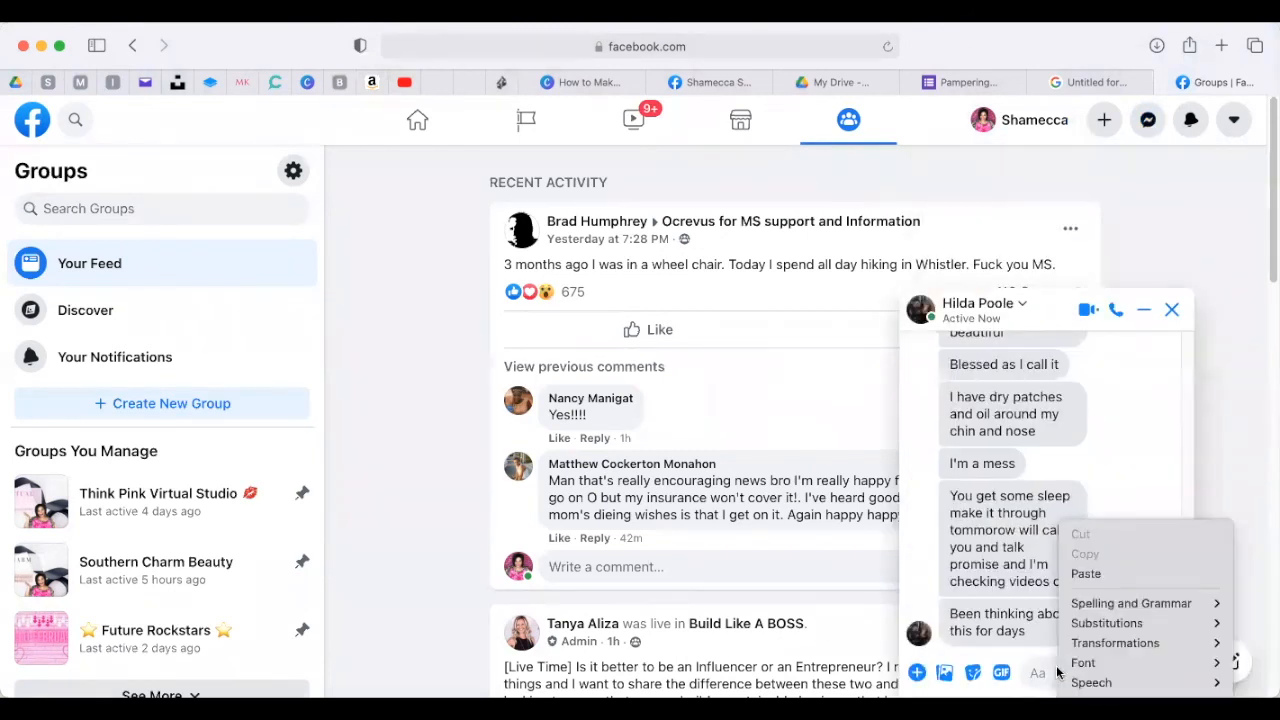
pyautogui.click(1108, 572)
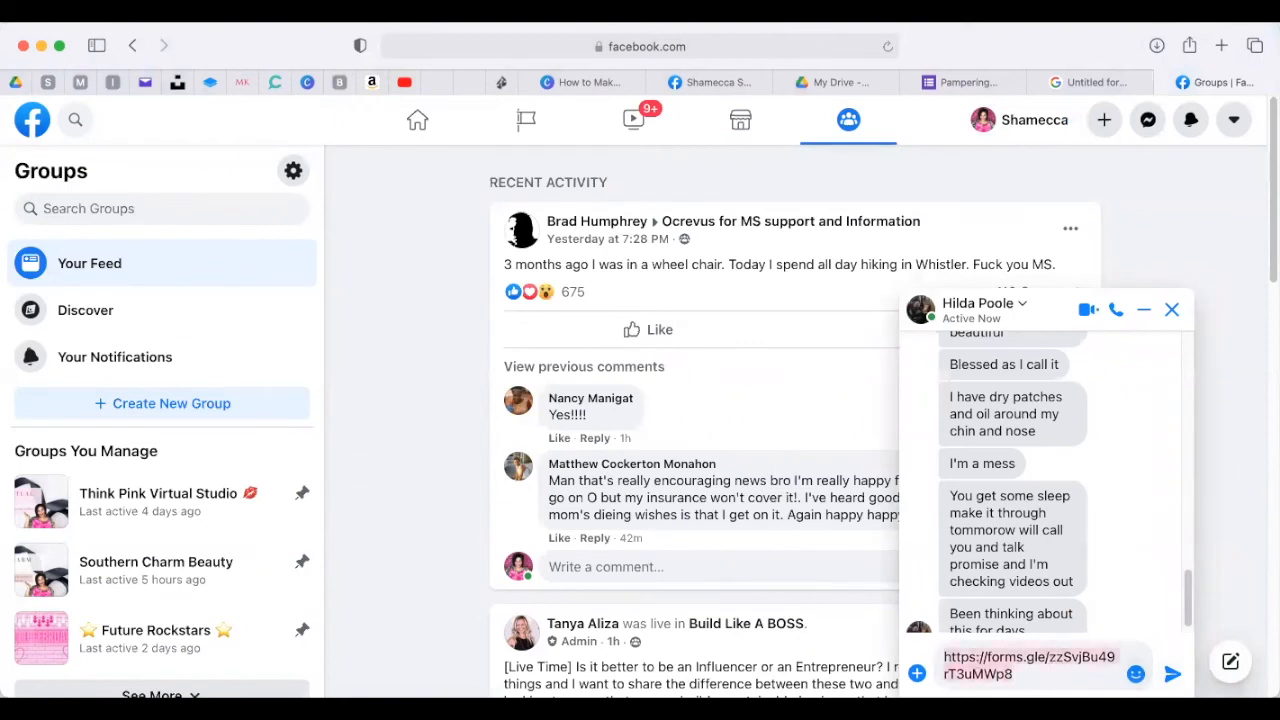
pyautogui.press('Return')
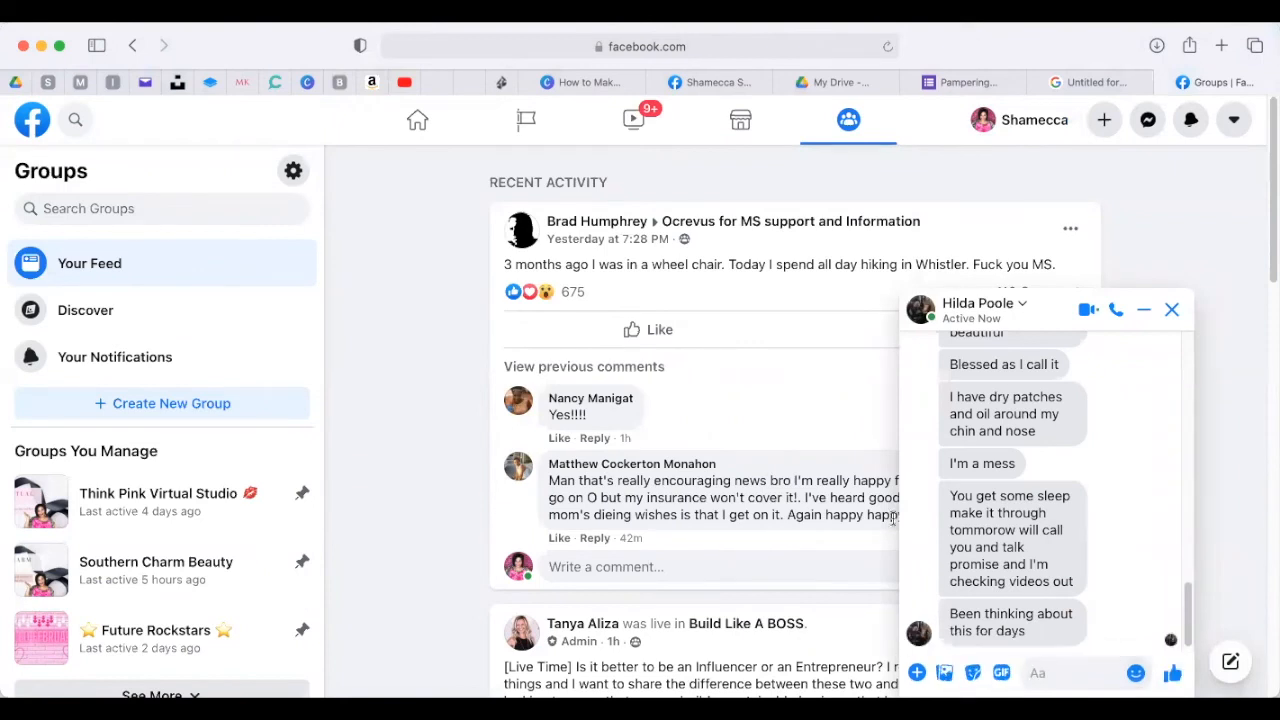
# Close the open Messenger conversation and go to the Facebook home page.
pyautogui.click(1173, 310)
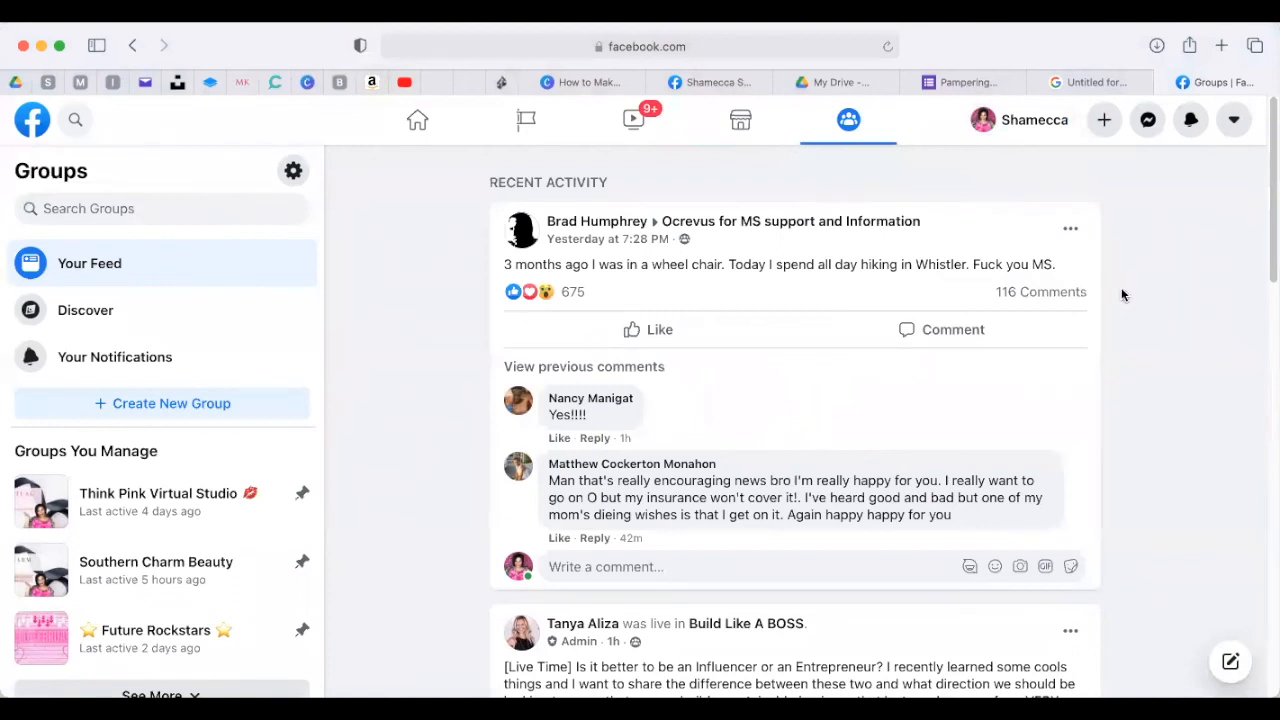
pyautogui.click(32, 119)
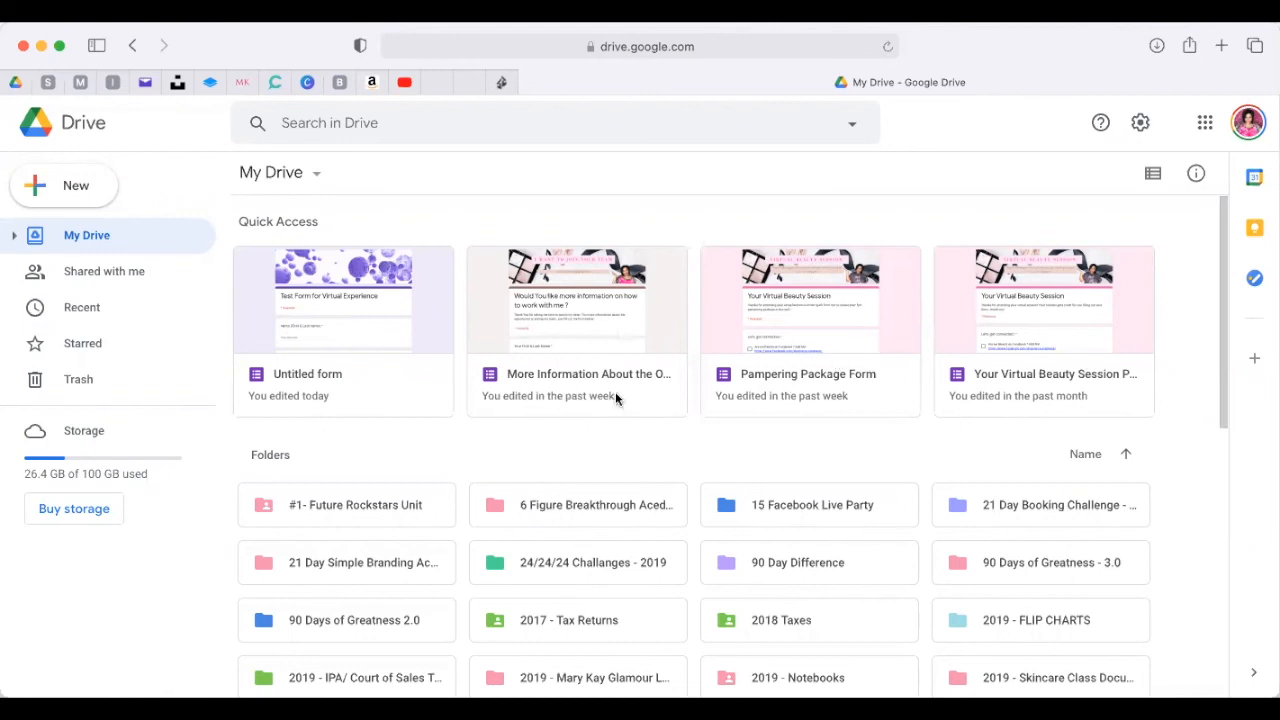
# In Google Drive, find and open the Google Doc Forms folder among the My Drive folders and look through its files.
pyautogui.scroll(-3, 615, 398)
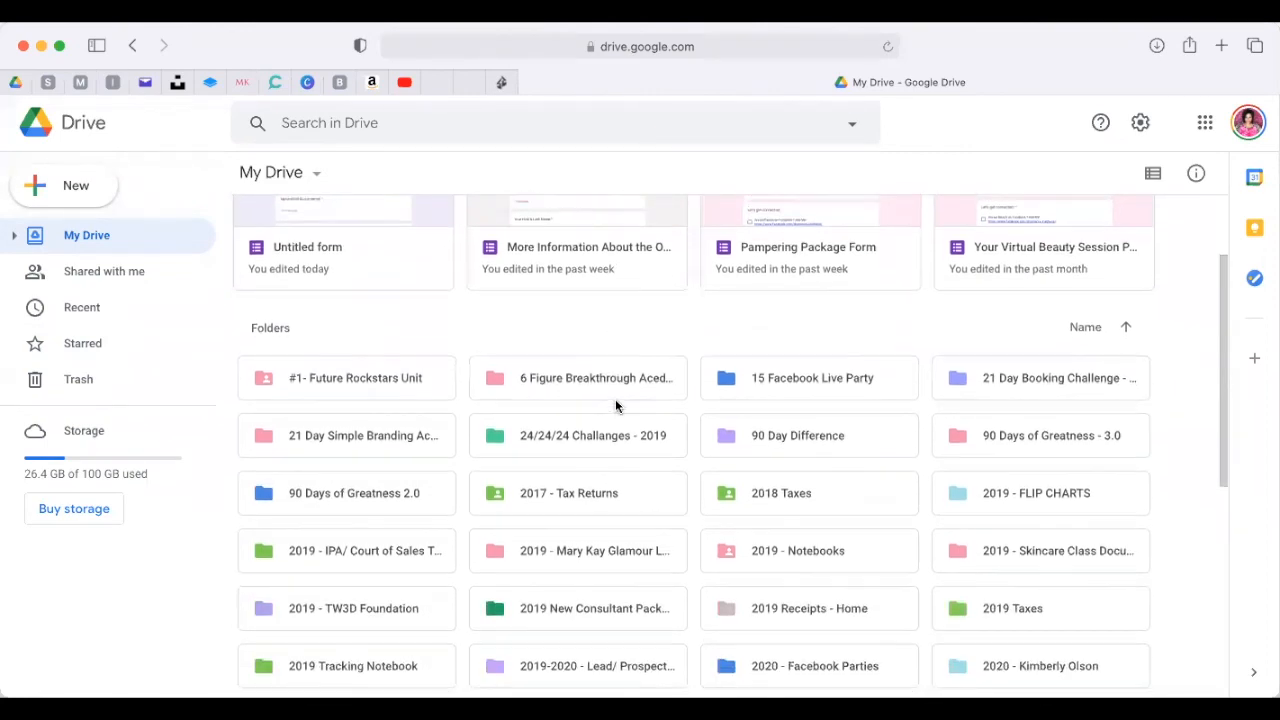
pyautogui.scroll(-2, 615, 405)
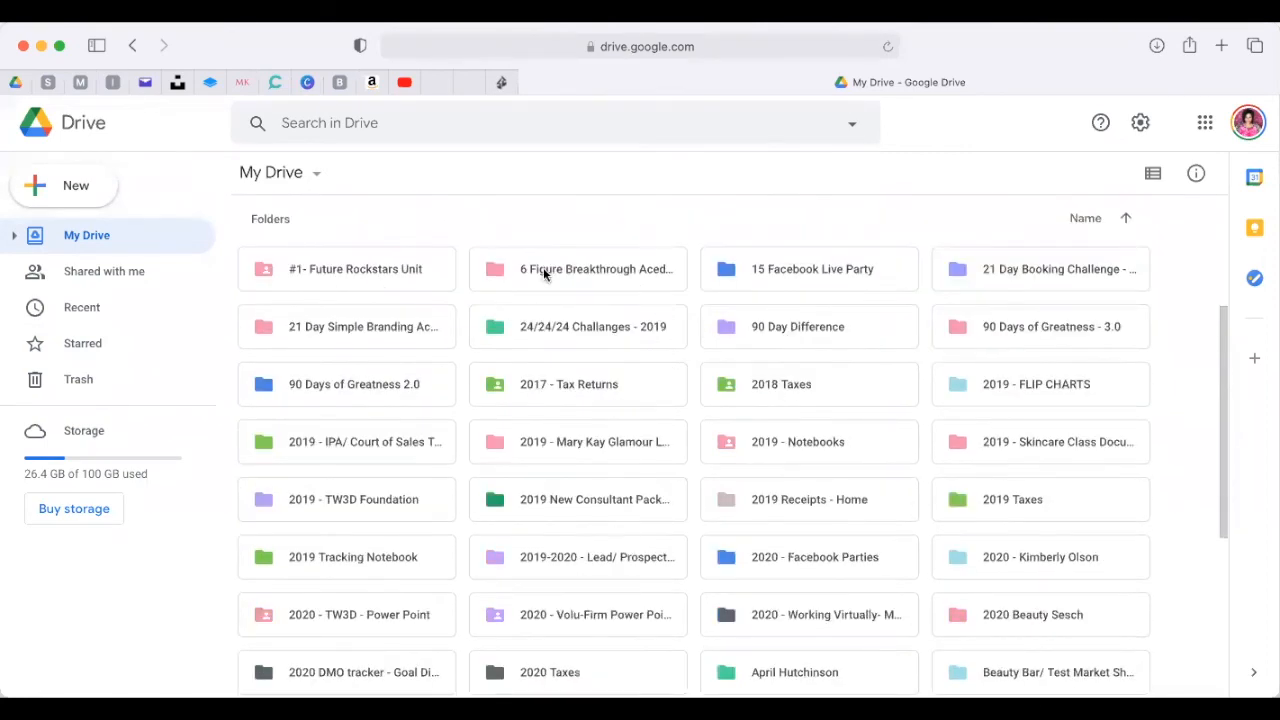
pyautogui.scroll(-1, 768, 574)
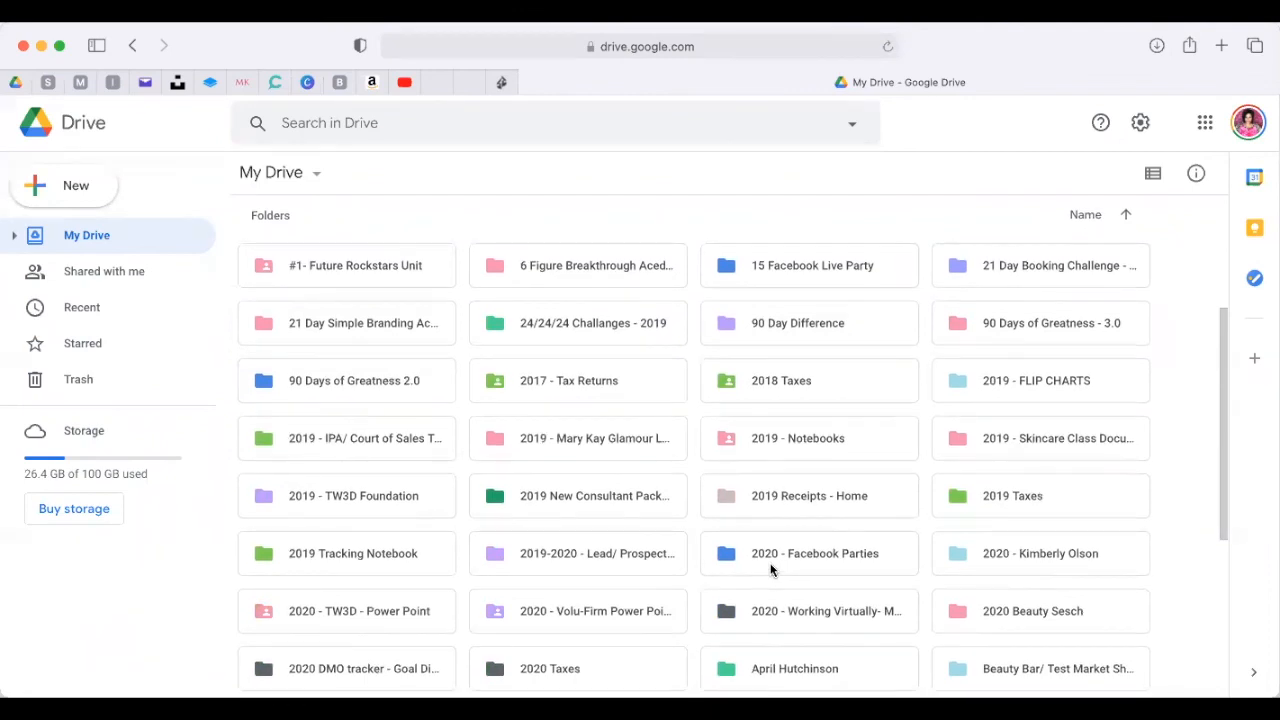
pyautogui.scroll(-1, 767, 570)
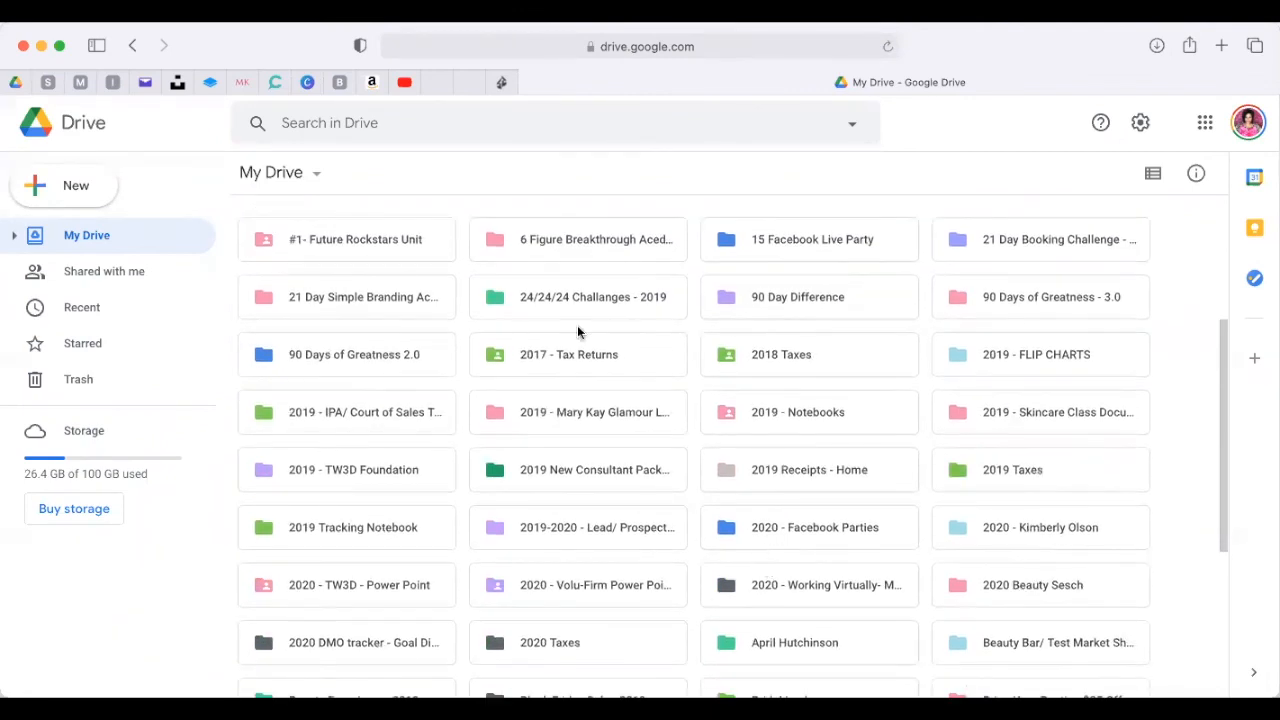
pyautogui.scroll(-1, 578, 527)
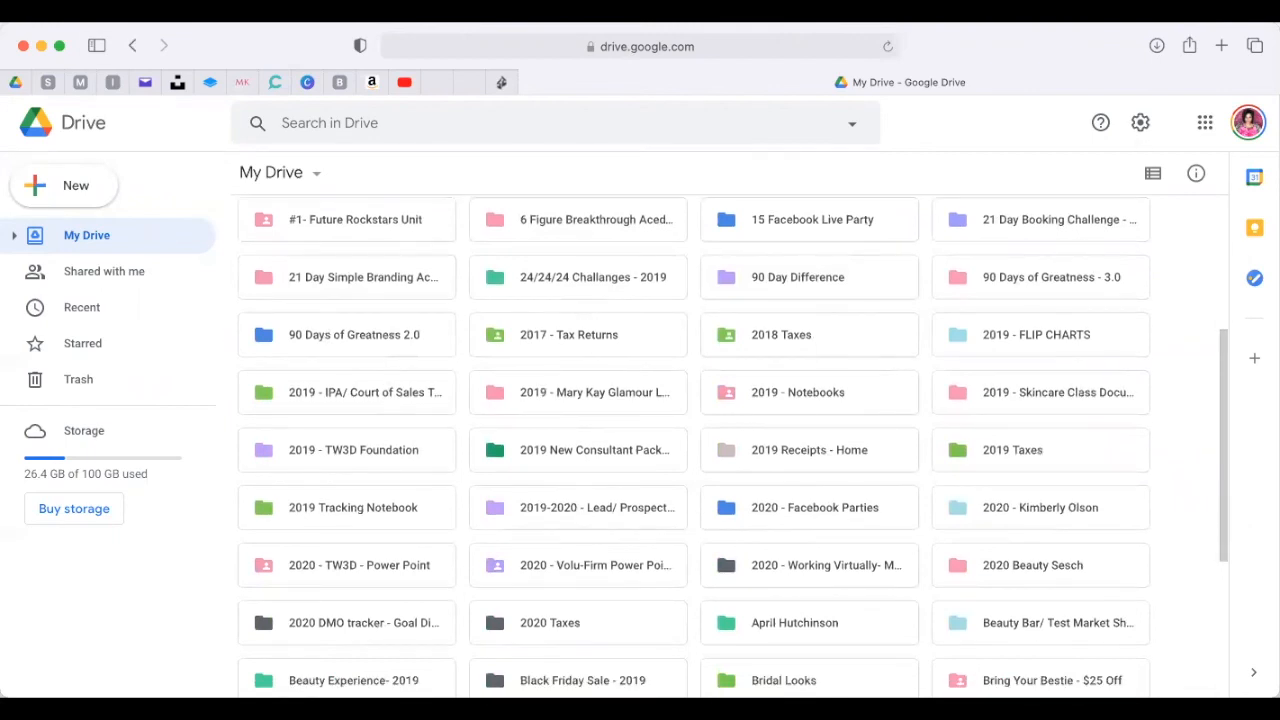
pyautogui.scroll(-2, 714, 430)
pyautogui.scroll(-10, 714, 430)
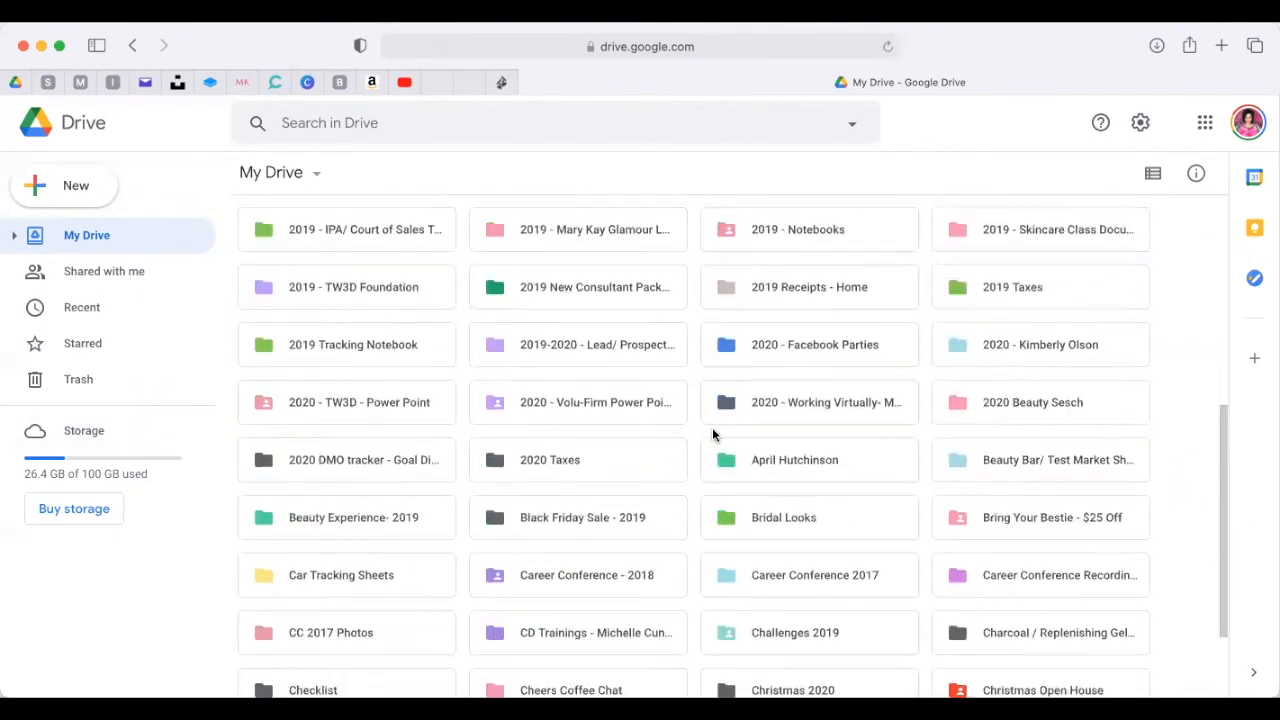
pyautogui.scroll(-4, 713, 440)
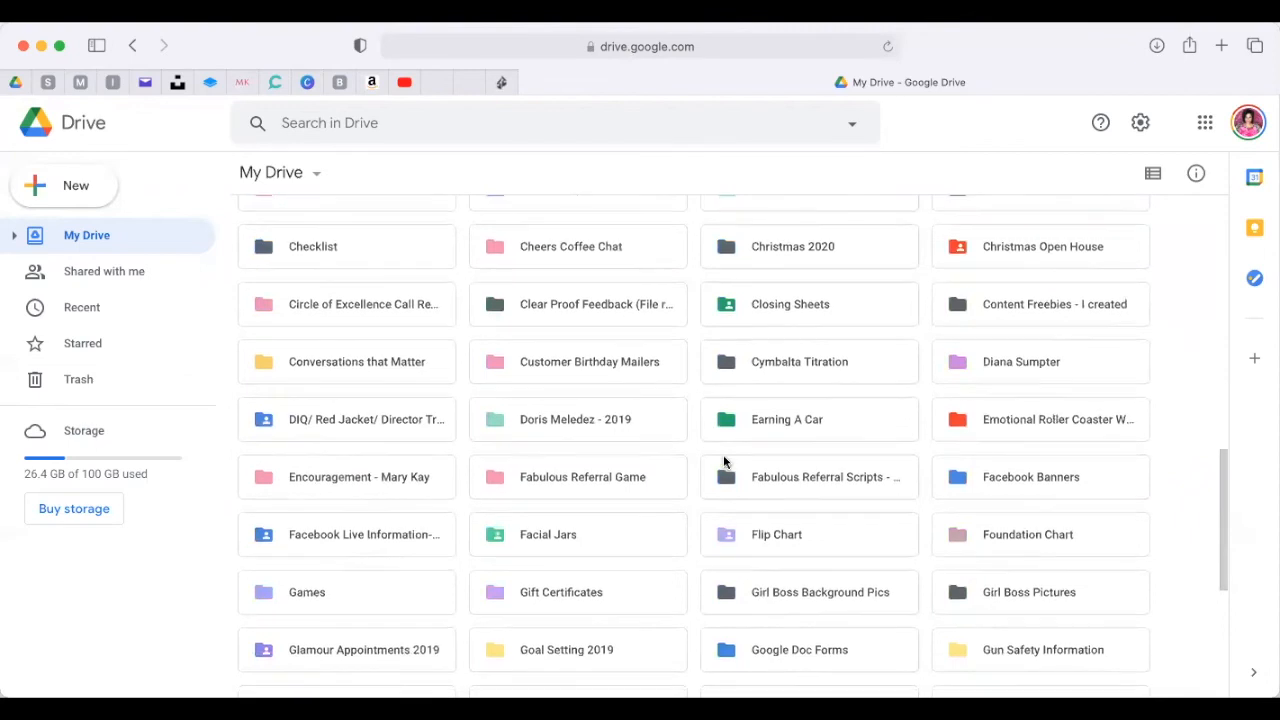
pyautogui.scroll(5, 713, 467)
pyautogui.scroll(2, 712, 467)
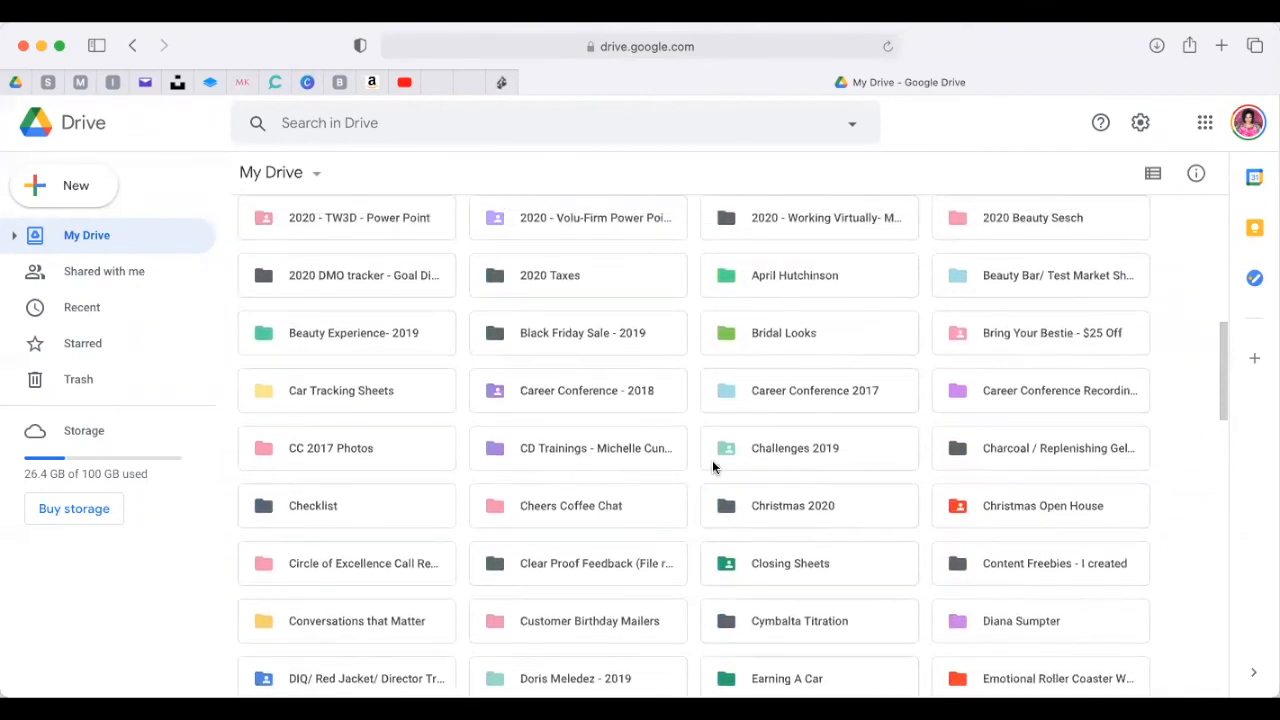
pyautogui.scroll(-4, 712, 467)
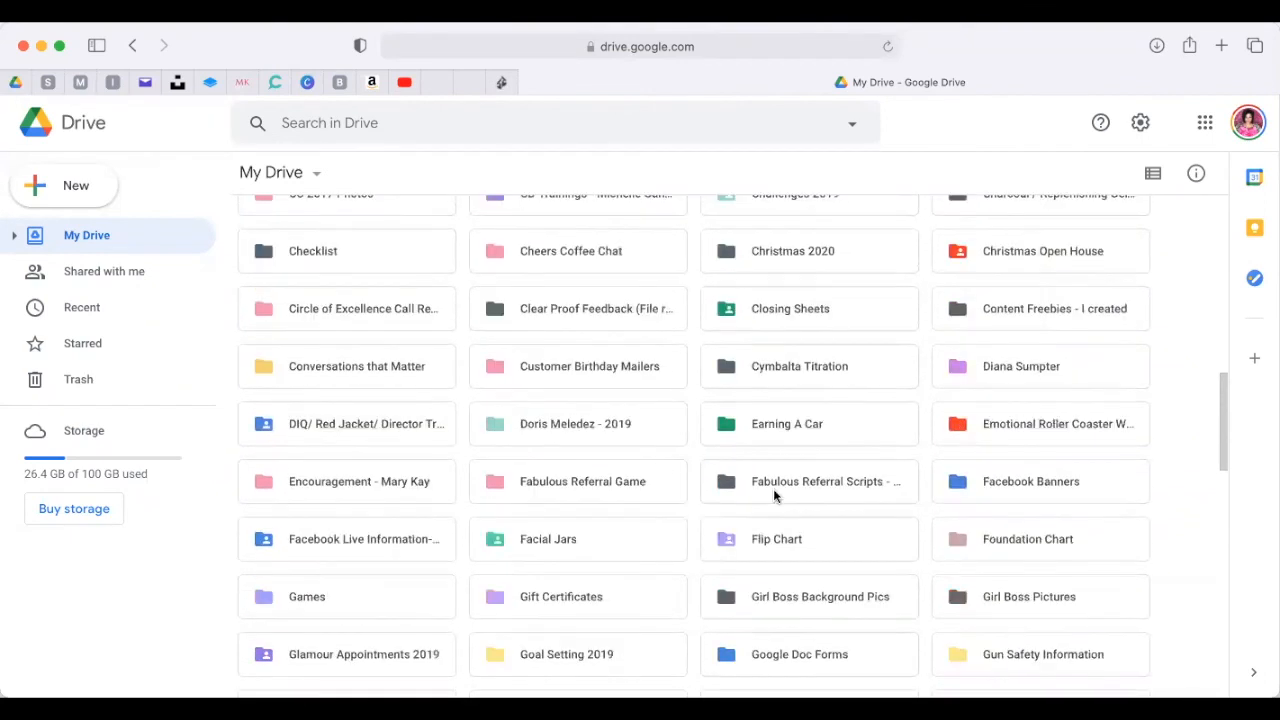
pyautogui.scroll(-1, 860, 516)
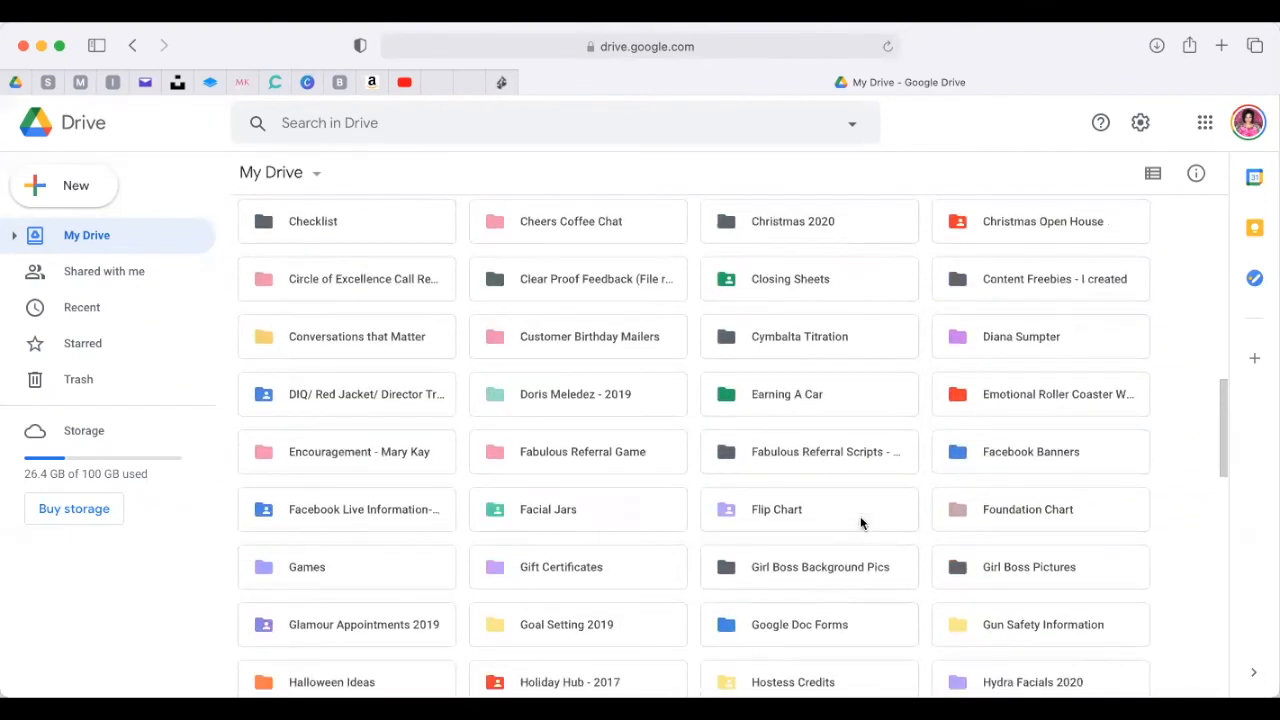
pyautogui.click(779, 627)
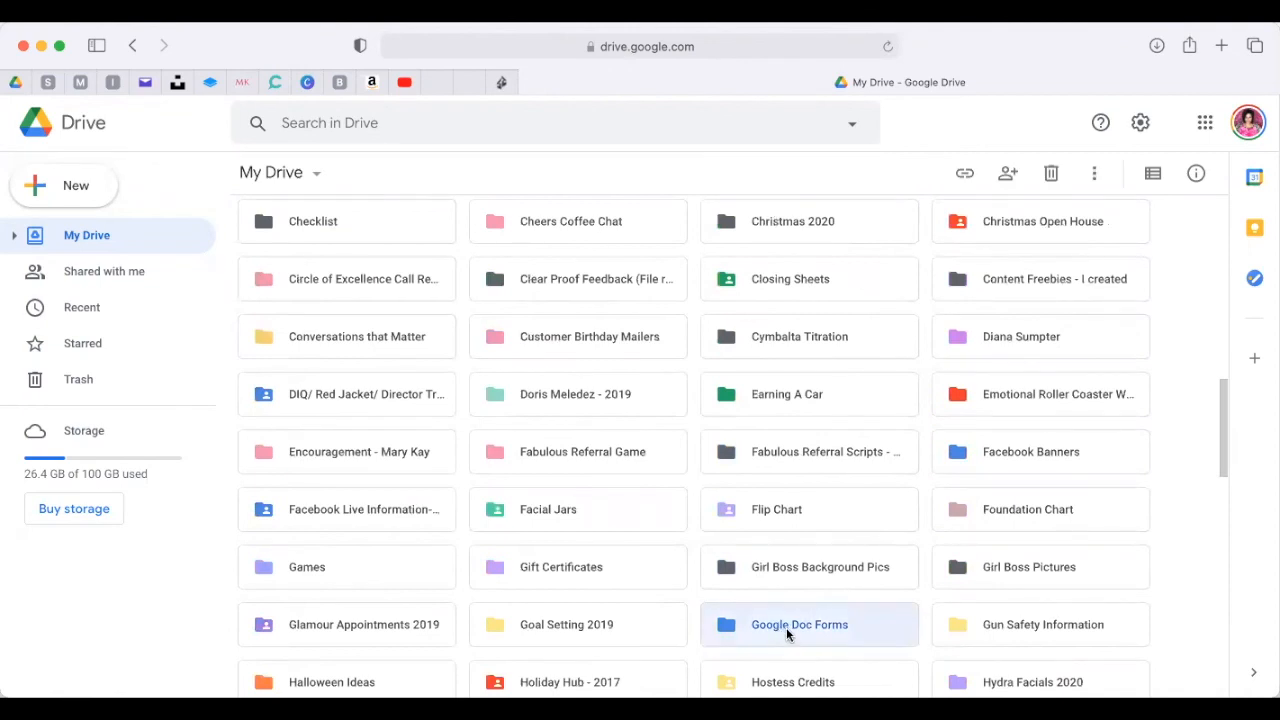
pyautogui.doubleClick(786, 627)
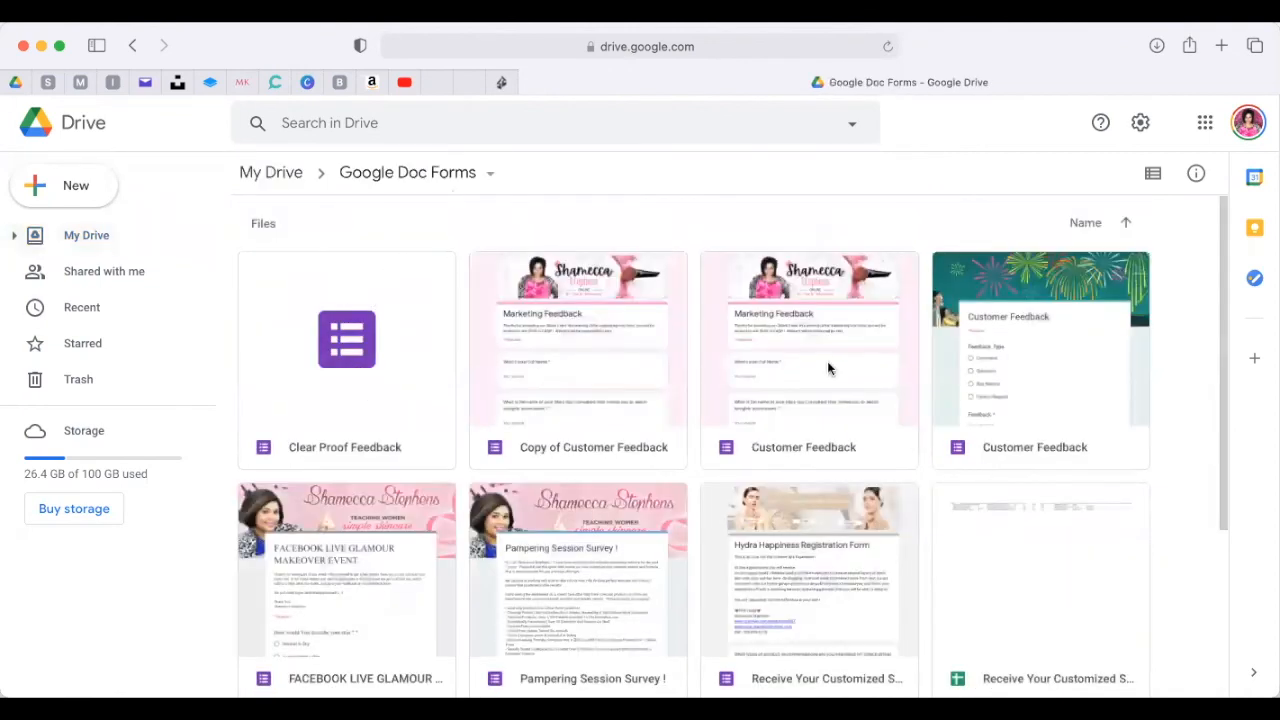
pyautogui.scroll(-5, 818, 379)
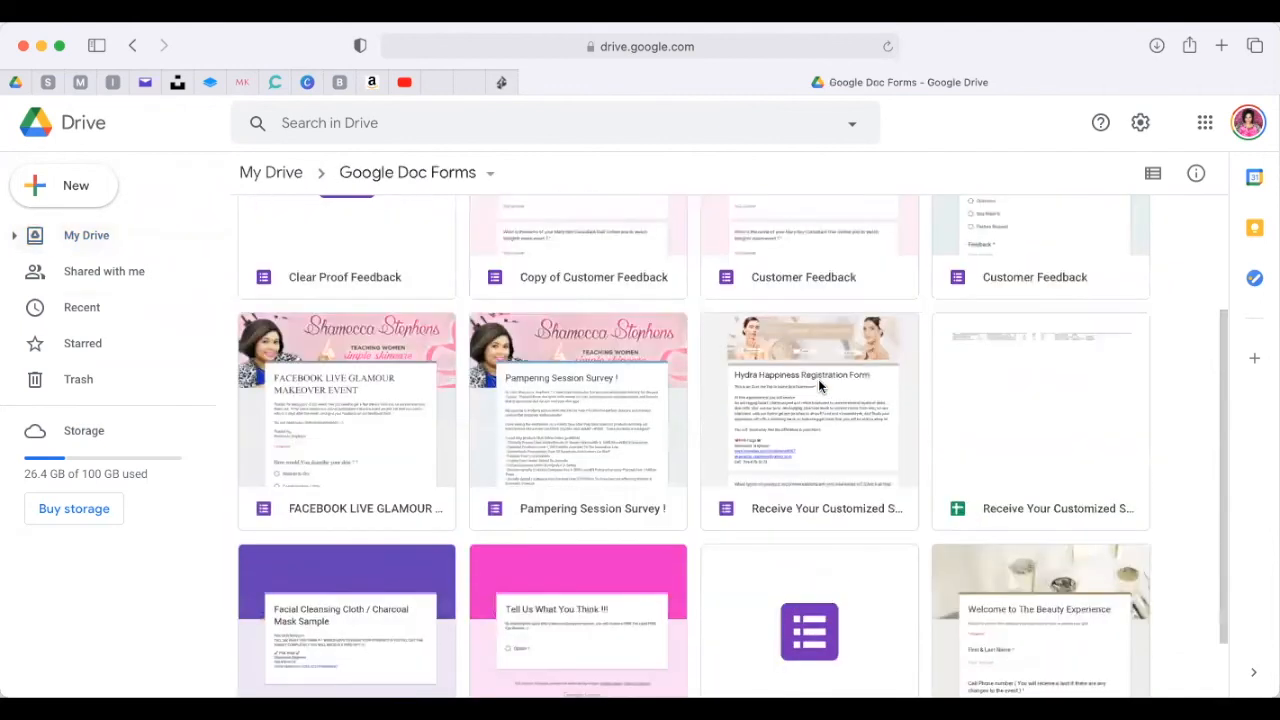
pyautogui.scroll(5, 818, 379)
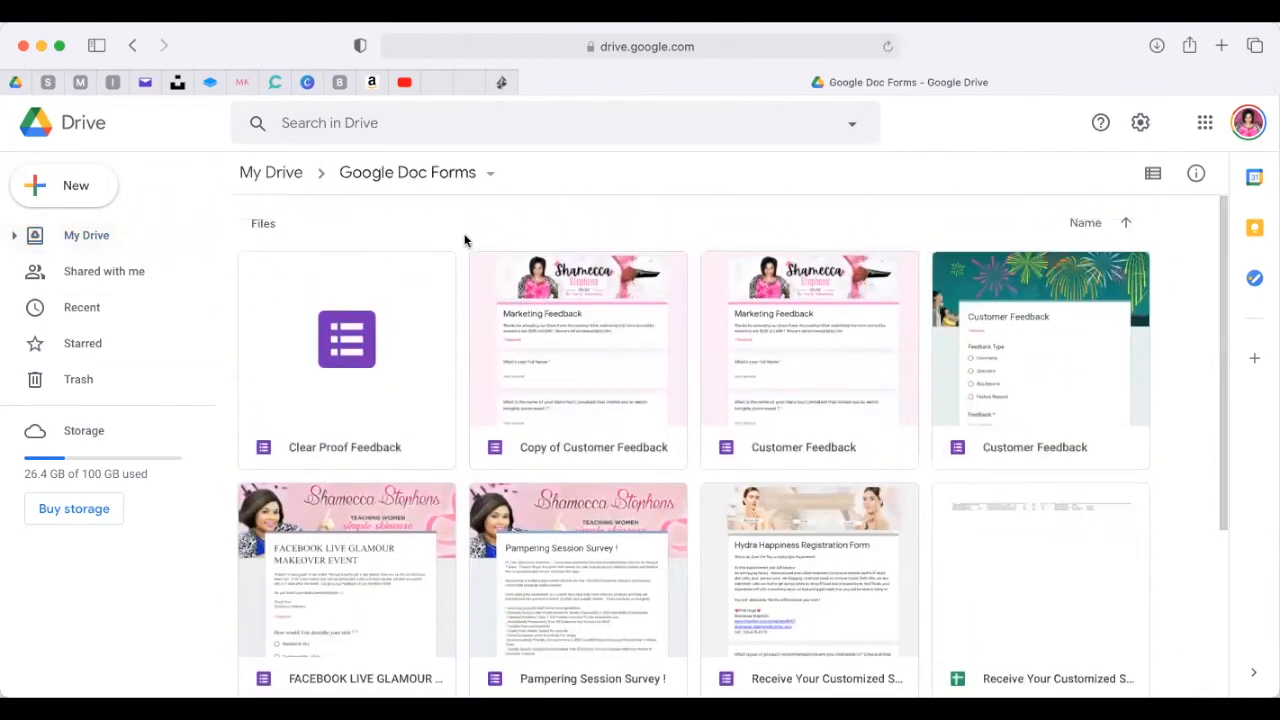
# Return to My Drive and move the Untitled form edited today into the Google Doc Forms folder.
pyautogui.click(104, 235)
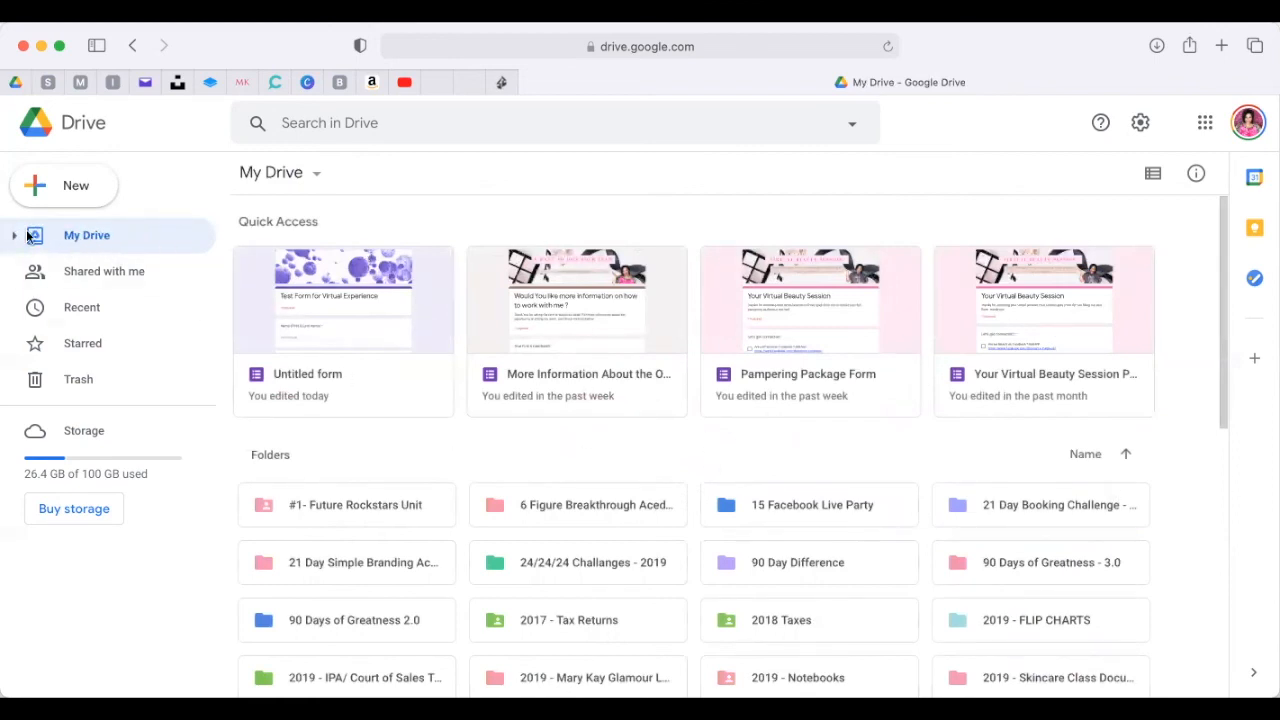
pyautogui.rightClick(423, 278)
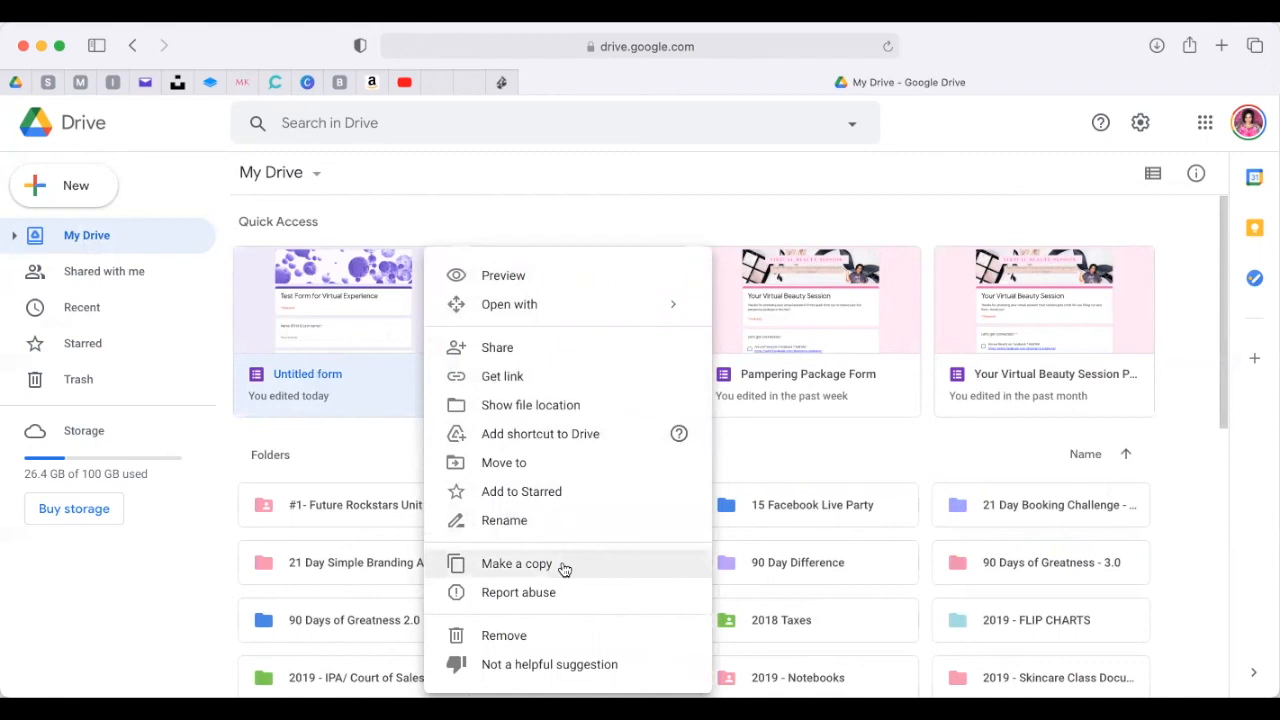
pyautogui.click(557, 468)
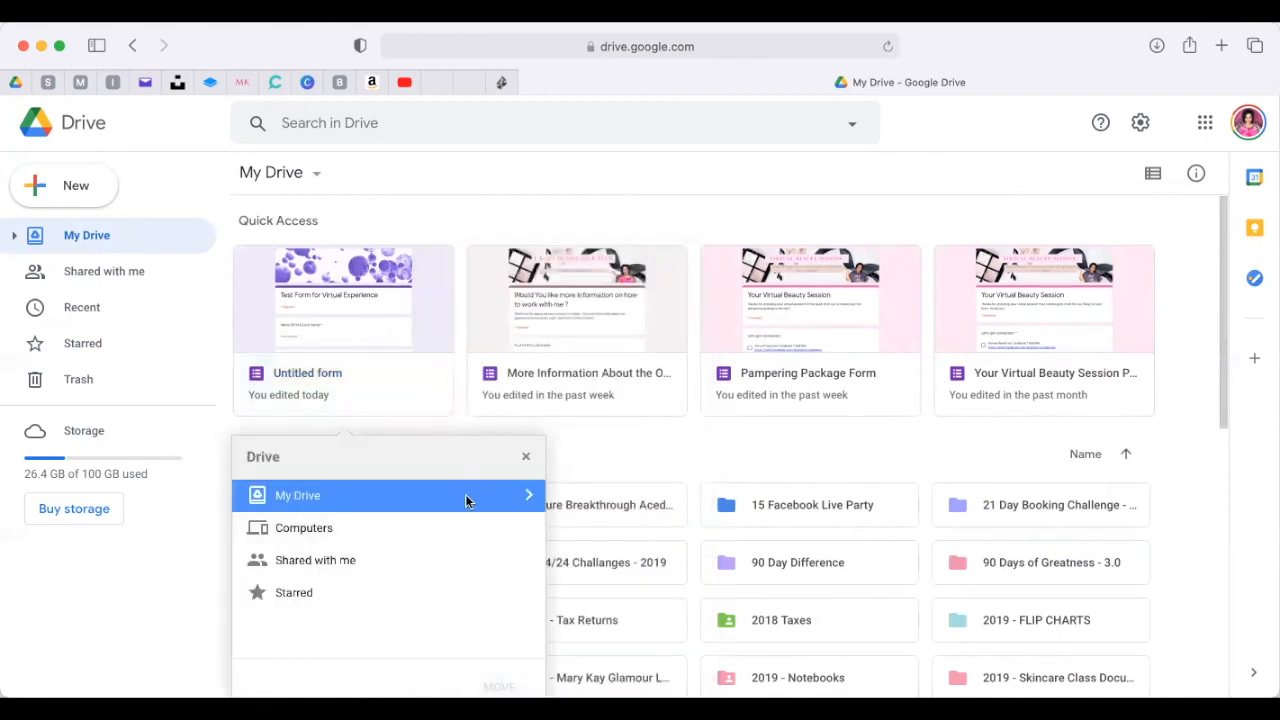
pyautogui.click(524, 500)
pyautogui.scroll(-5, 386, 506)
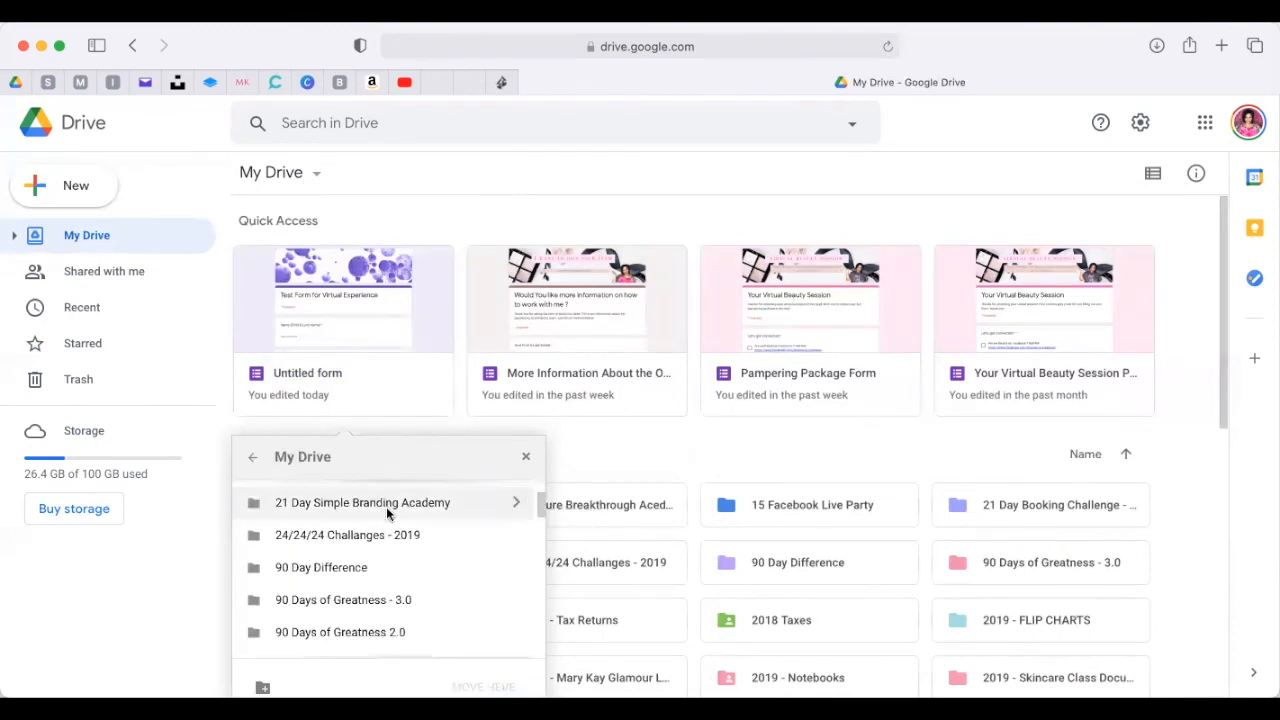
pyautogui.scroll(-12, 386, 512)
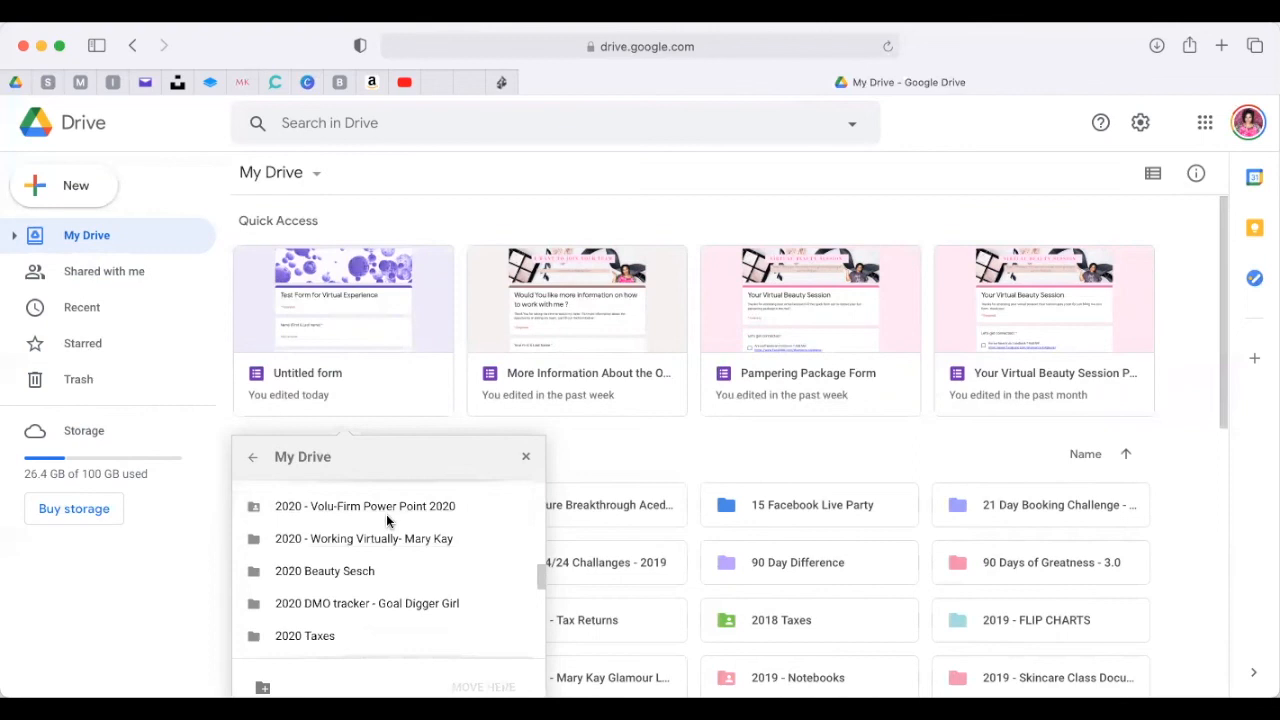
pyautogui.scroll(-12, 386, 521)
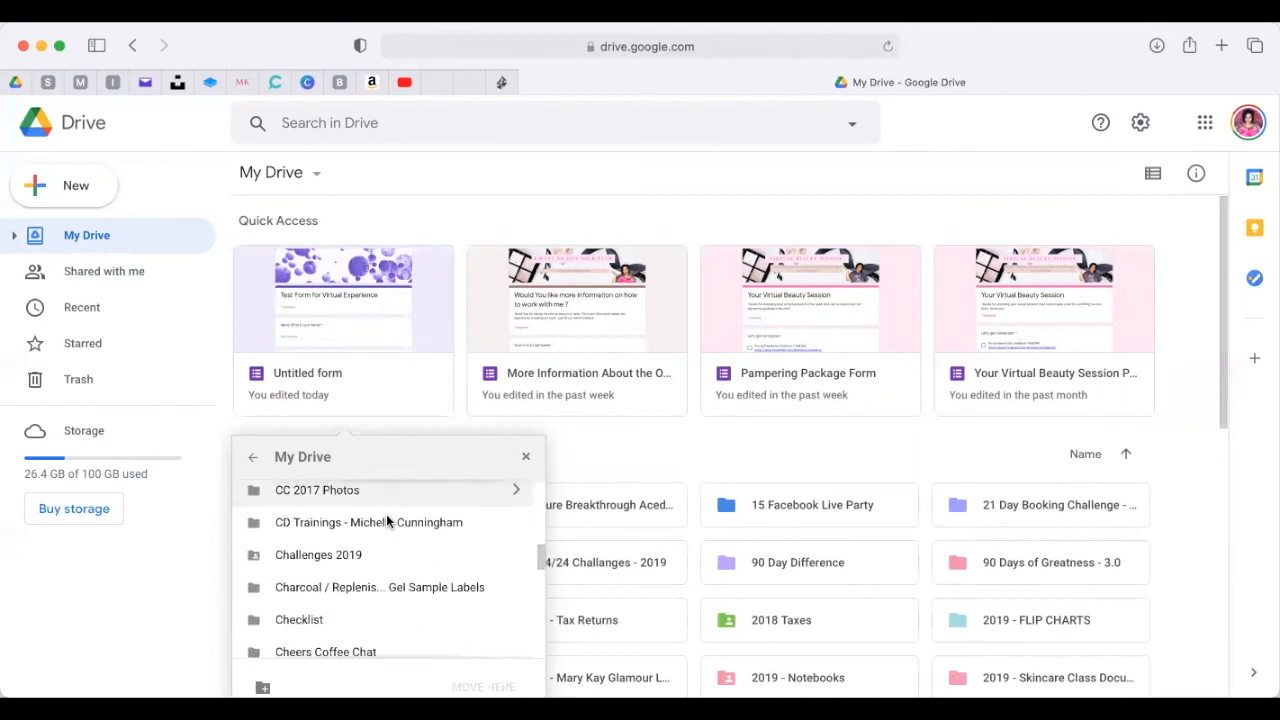
pyautogui.scroll(-12, 386, 521)
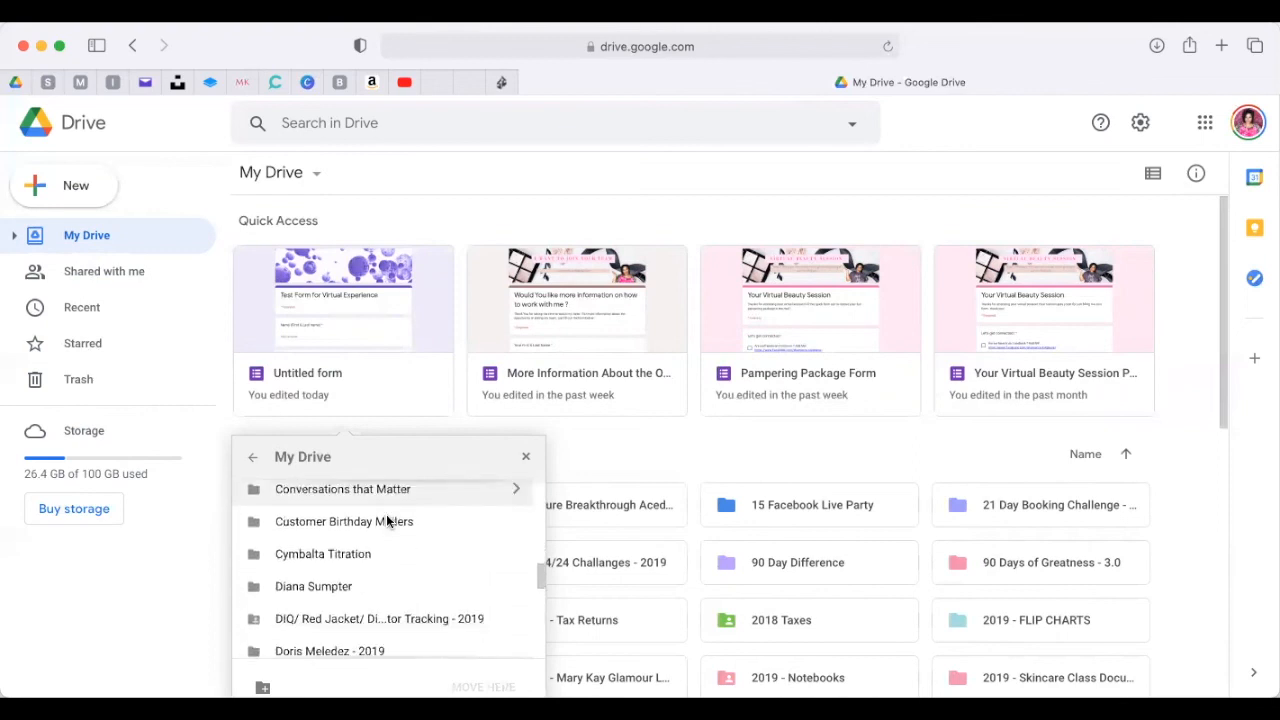
pyautogui.scroll(-5, 386, 521)
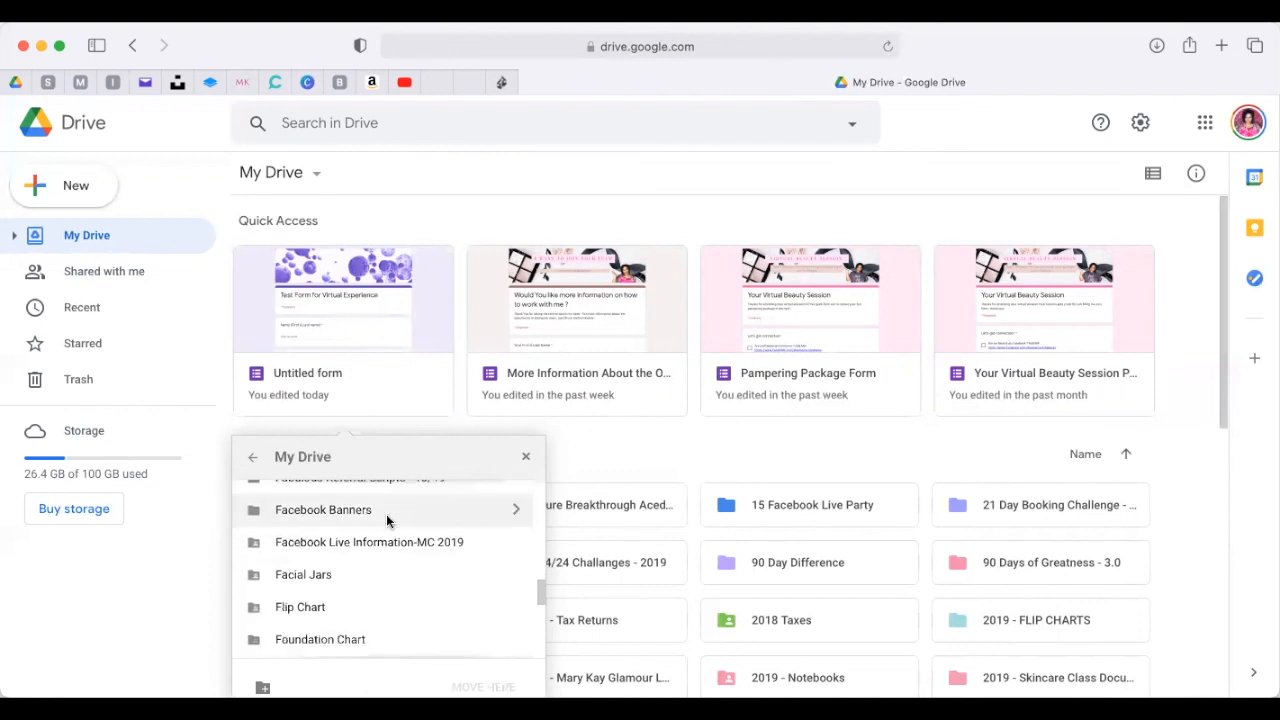
pyautogui.scroll(-5, 387, 519)
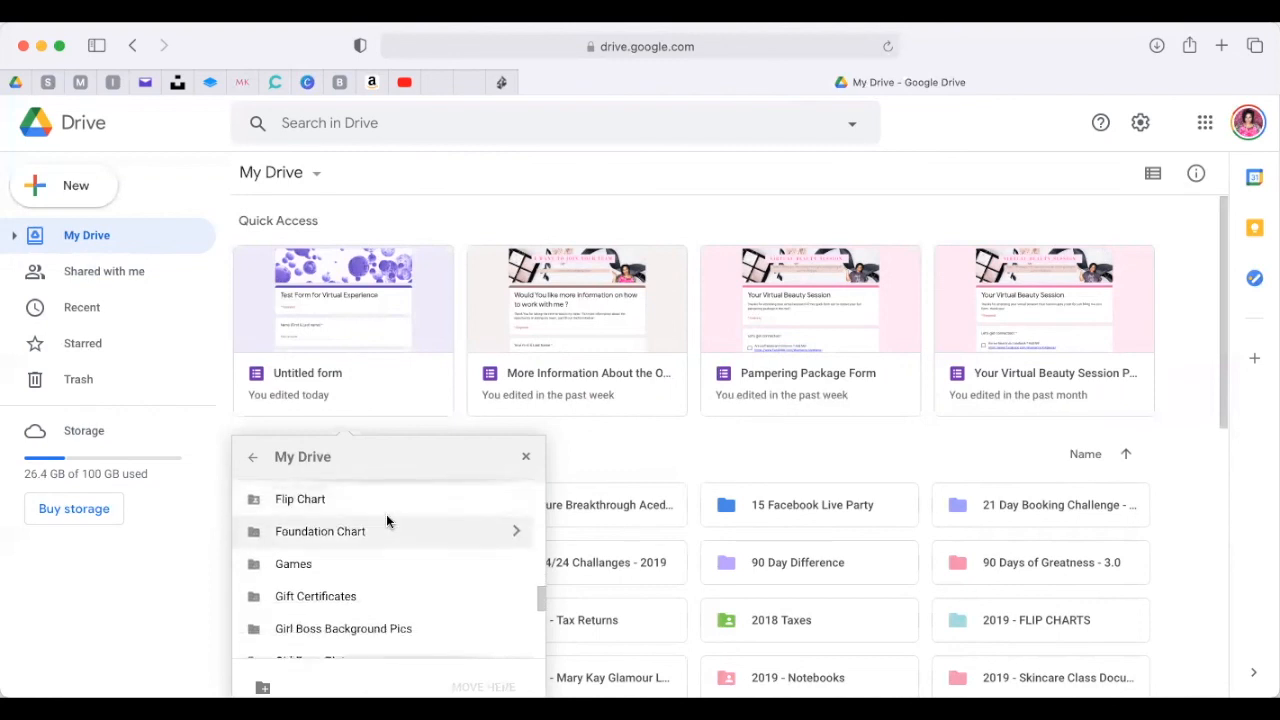
pyautogui.scroll(-1, 387, 519)
pyautogui.click(381, 620)
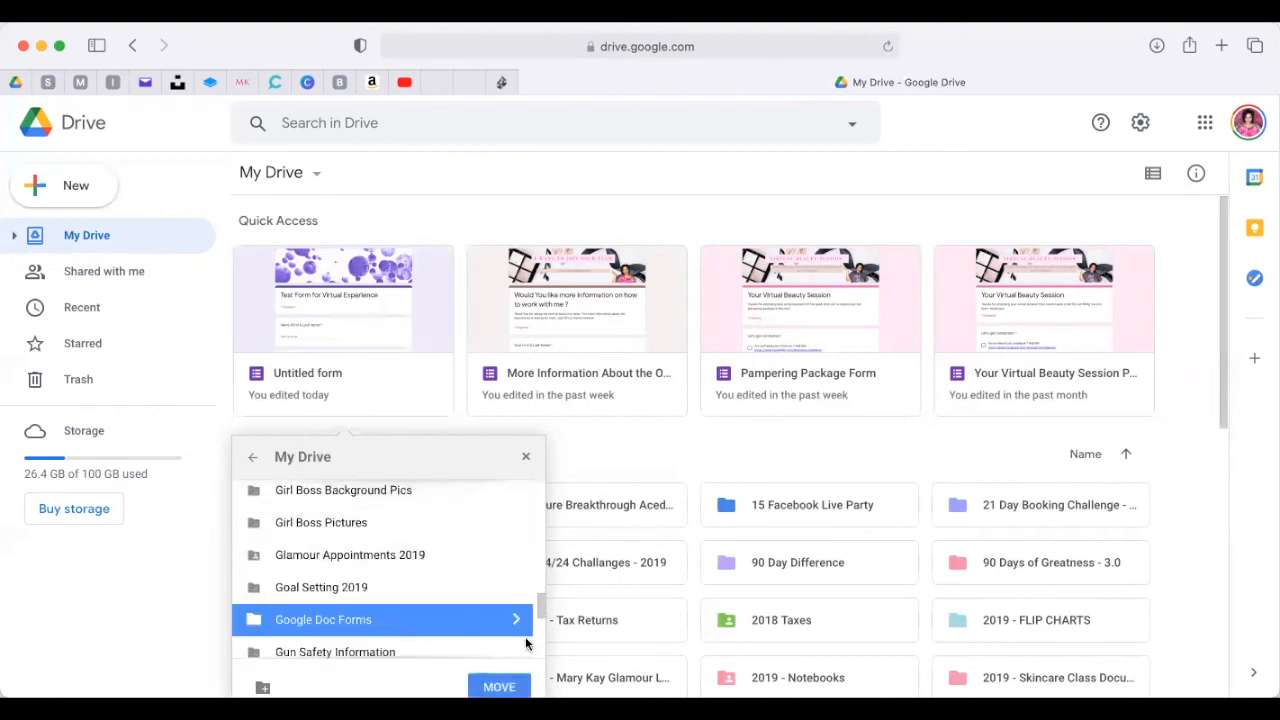
pyautogui.click(499, 687)
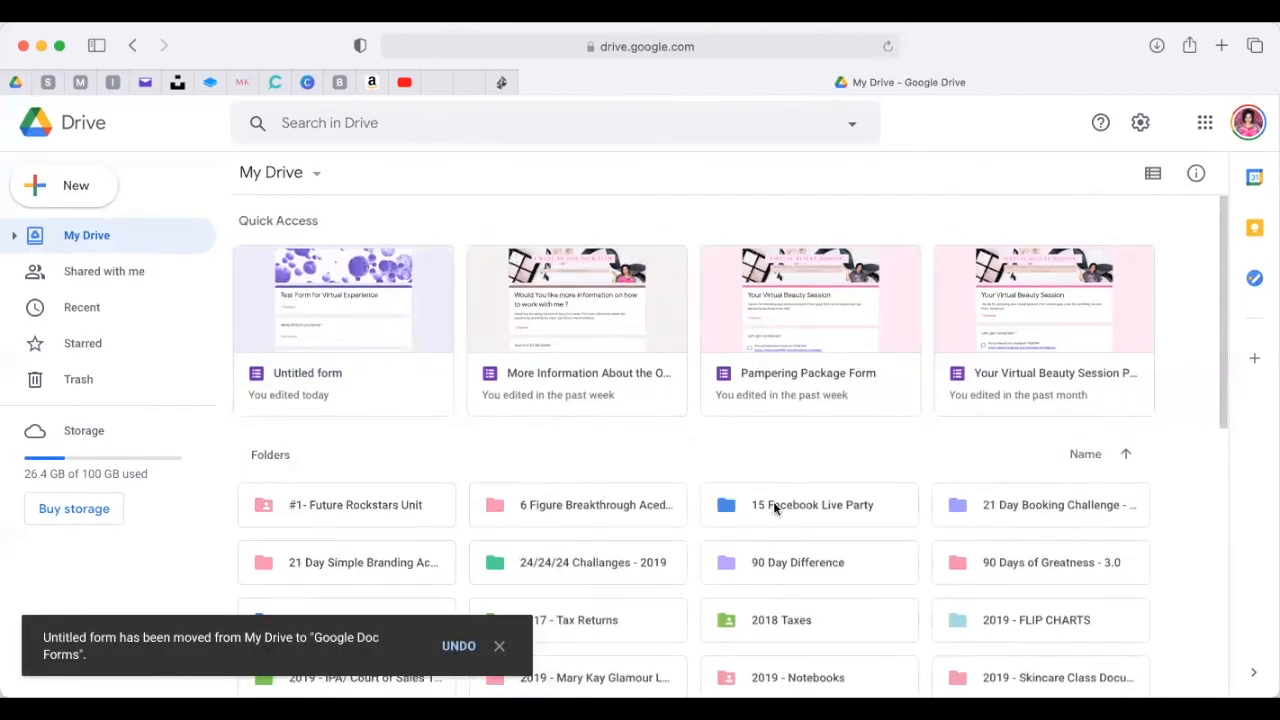
# Open the Google Doc Forms folder from My Drive and locate the moved Test Form for Virtual Experience.
pyautogui.scroll(-6, 774, 506)
pyautogui.scroll(-8, 766, 499)
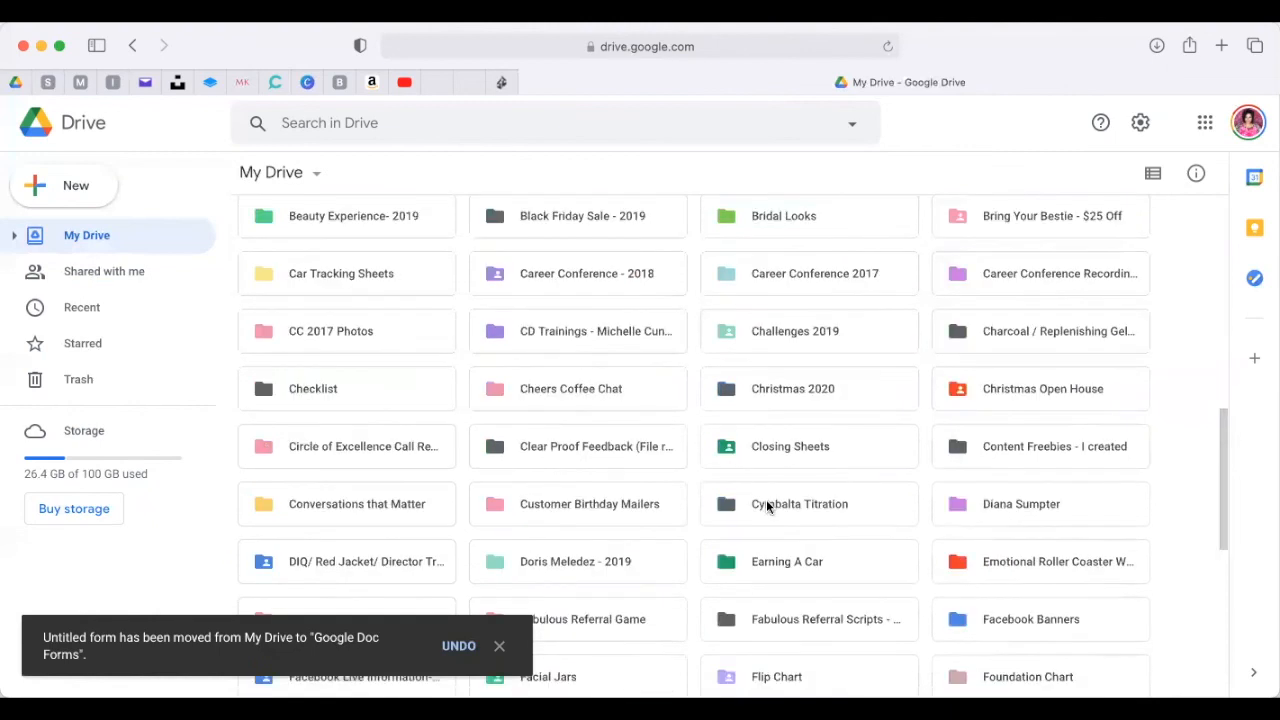
pyautogui.doubleClick(813, 642)
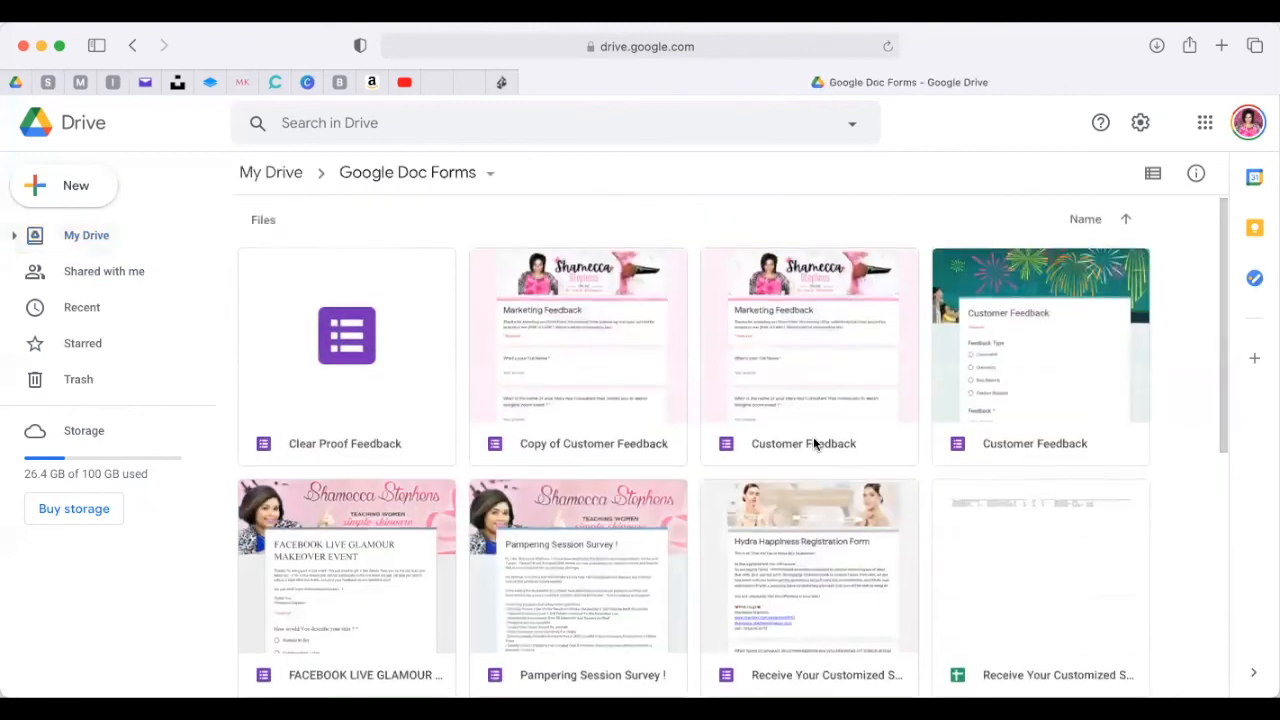
pyautogui.scroll(-1, 814, 443)
pyautogui.scroll(-5, 798, 472)
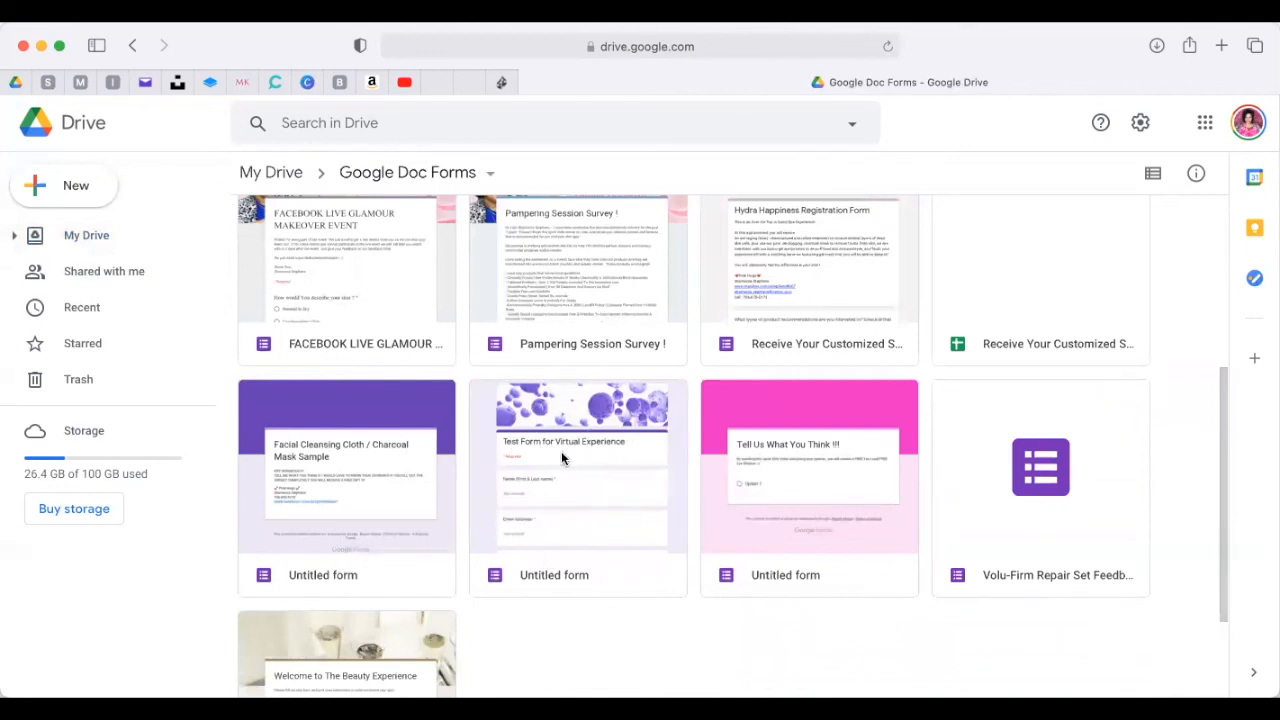
# Set the Test Form for Virtual Experience's link sharing to Anyone with the link, copy the link and close the sharing settings.
pyautogui.rightClick(646, 424)
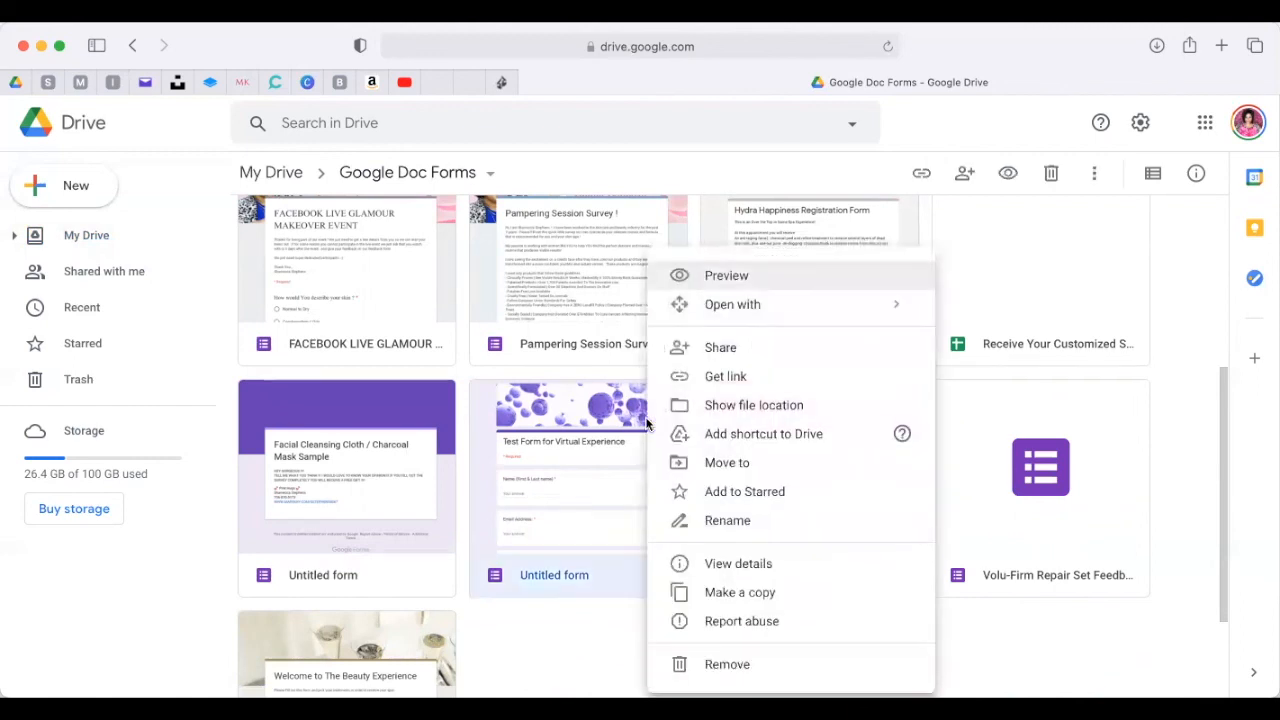
pyautogui.click(713, 380)
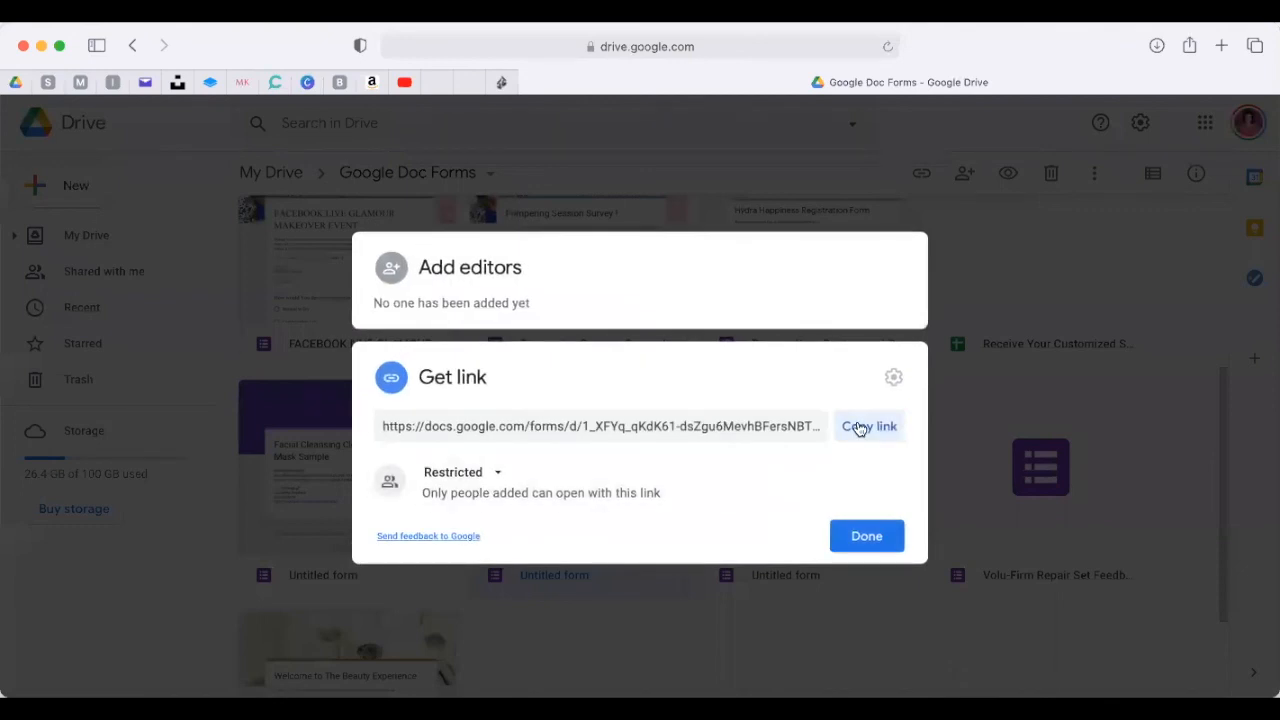
pyautogui.click(498, 478)
pyautogui.click(517, 574)
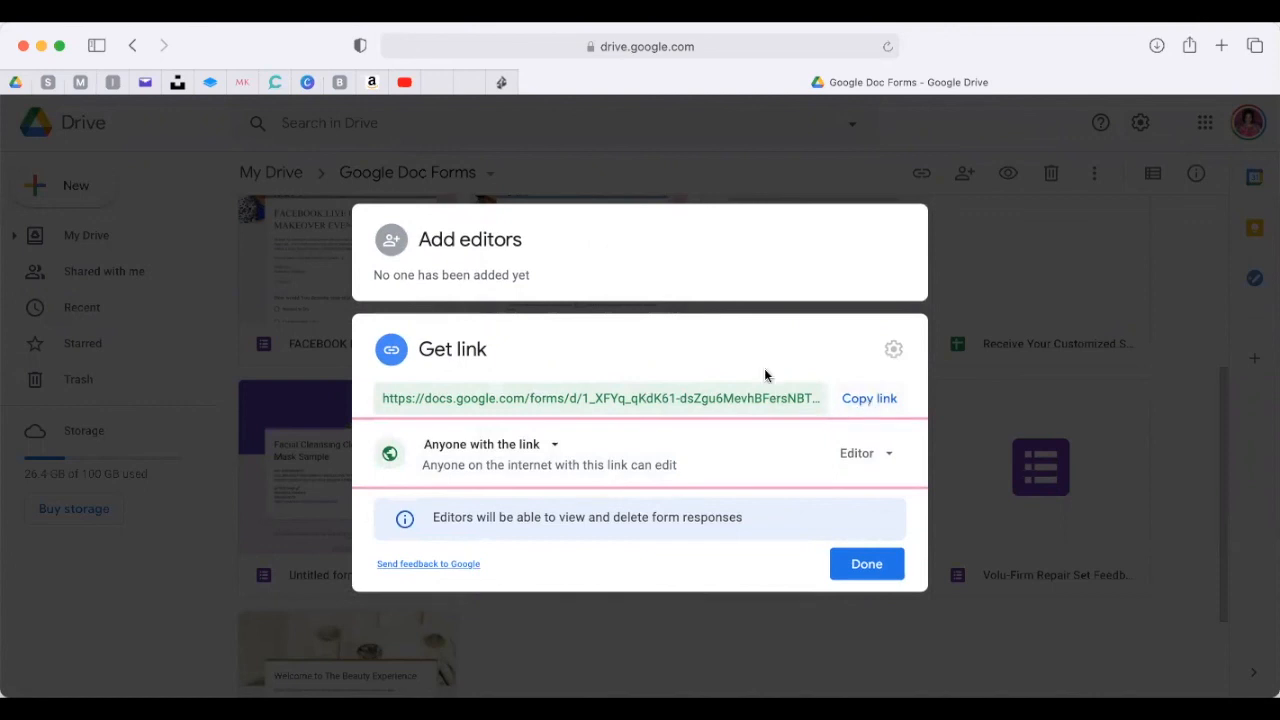
pyautogui.click(865, 399)
pyautogui.click(867, 566)
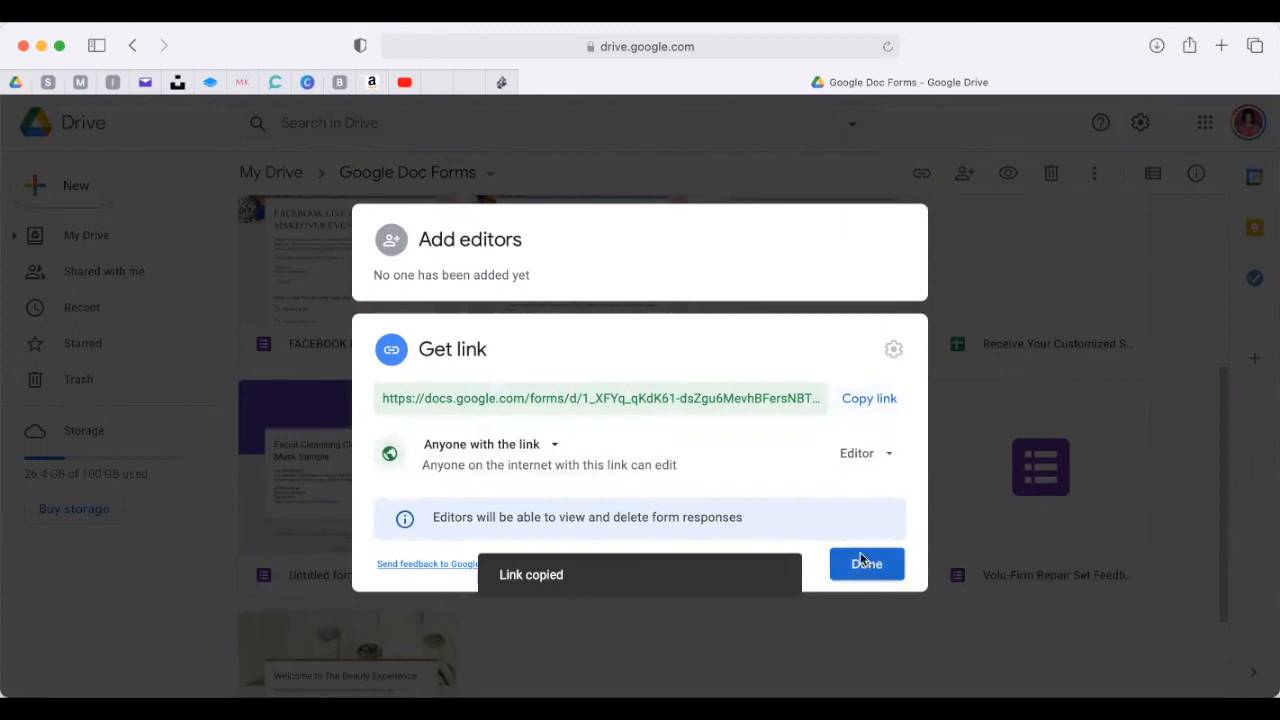